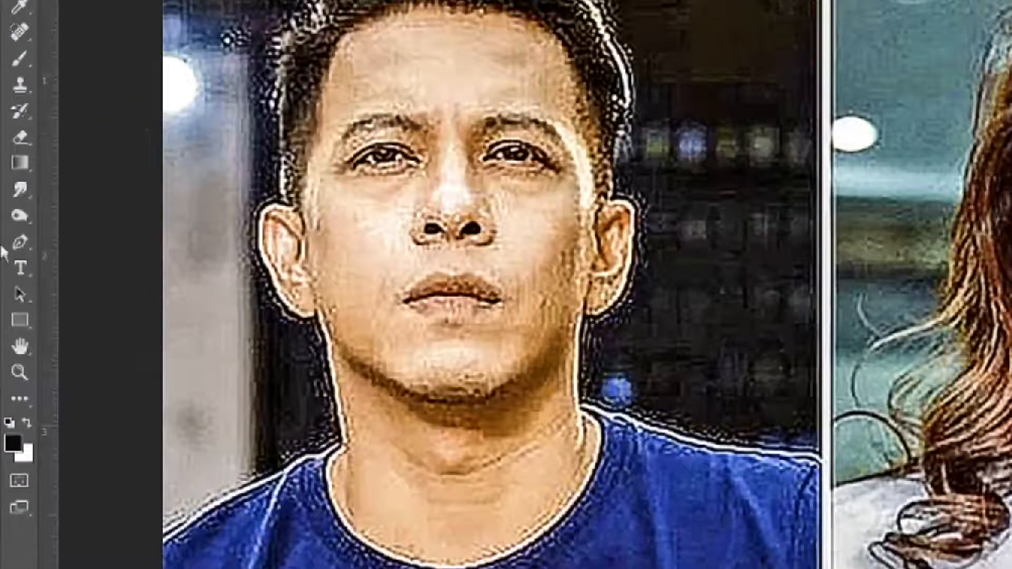
# Choose the Smudge tool and smooth the skin on the tip of the woman's nose.
pyautogui.rightClick(19, 191)
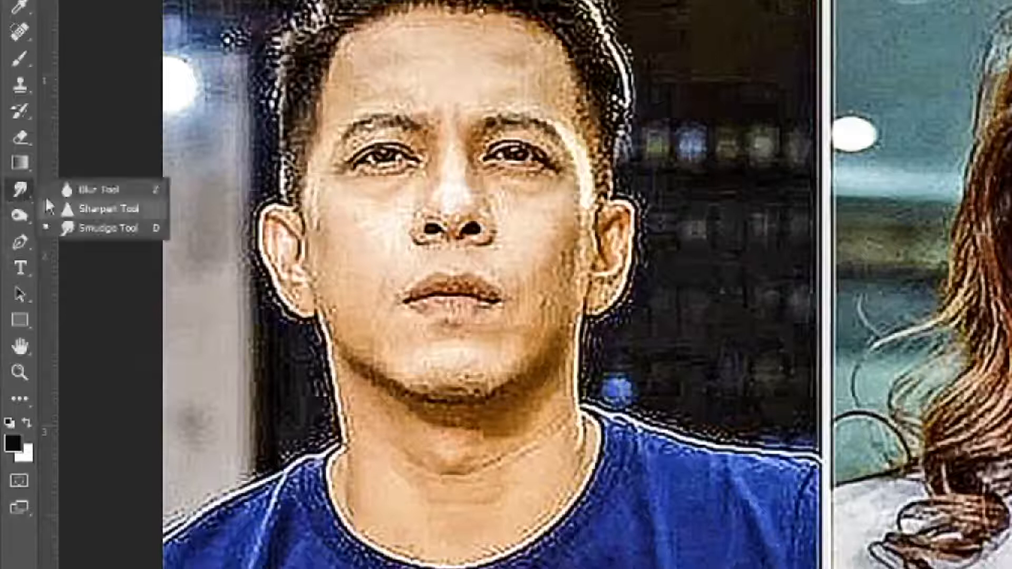
pyautogui.click(105, 228)
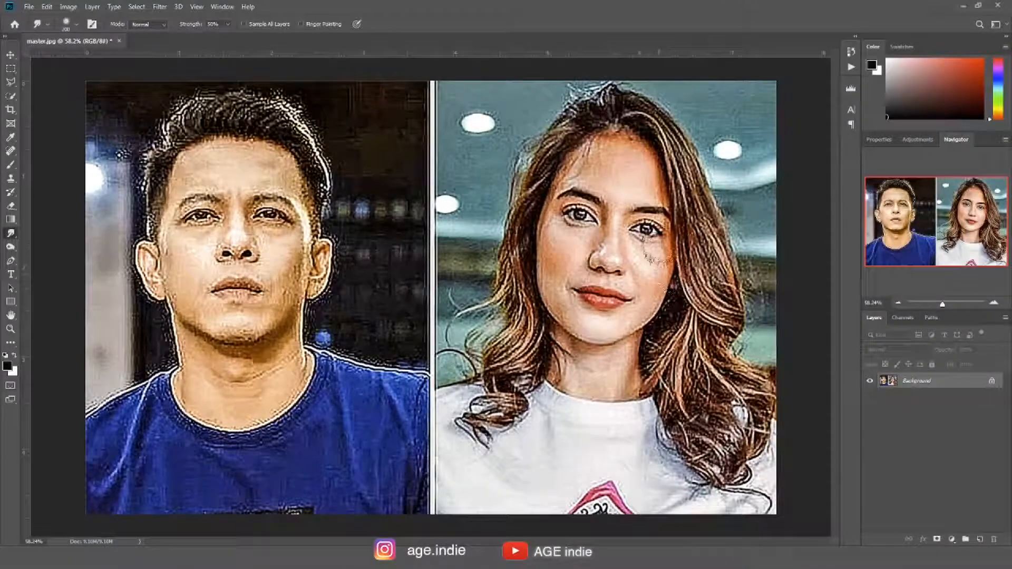
pyautogui.moveTo(609, 233); pyautogui.dragTo(636, 322)
pyautogui.moveTo(650, 361); pyautogui.dragTo(579, 323)
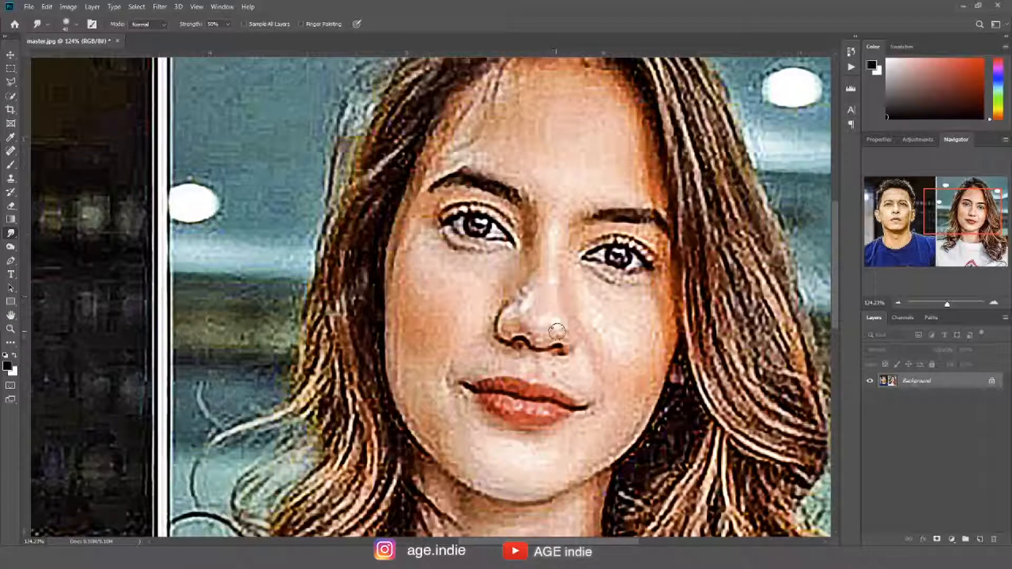
pyautogui.scroll(3, 542, 316)
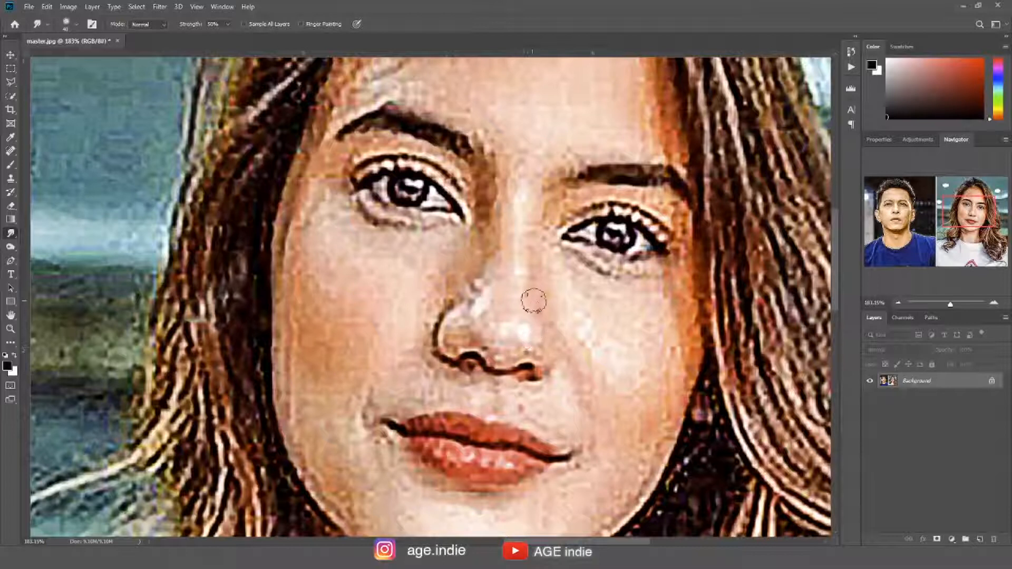
pyautogui.press('[')
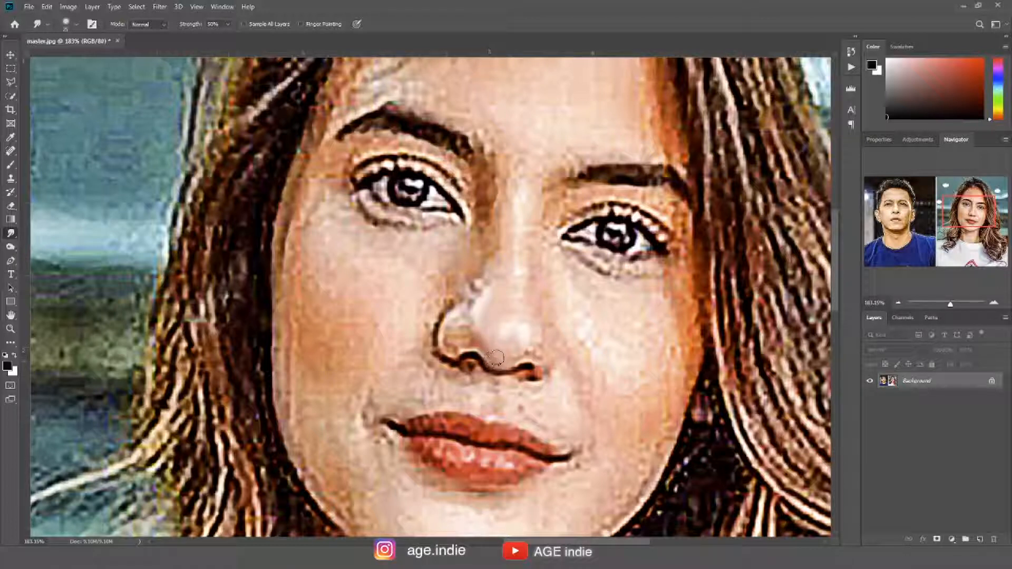
# Smudge the sides, bridge and nostril edges of the woman's nose with a smaller brush.
pyautogui.moveTo(471, 336)
pyautogui.mouseDown()
pyautogui.moveTo(464, 317)
pyautogui.moveTo(463, 333)
pyautogui.moveTo(452, 320)
pyautogui.moveTo(444, 340)
pyautogui.moveTo(453, 350)
pyautogui.mouseUp()
pyautogui.moveTo(477, 316)
pyautogui.mouseDown()
pyautogui.moveTo(519, 305)
pyautogui.moveTo(510, 344)
pyautogui.moveTo(526, 359)
pyautogui.moveTo(544, 330)
pyautogui.moveTo(524, 284)
pyautogui.moveTo(547, 369)
pyautogui.moveTo(519, 268)
pyautogui.moveTo(505, 277)
pyautogui.moveTo(501, 267)
pyautogui.moveTo(513, 260)
pyautogui.moveTo(520, 286)
pyautogui.moveTo(556, 323)
pyautogui.moveTo(535, 298)
pyautogui.moveTo(544, 318)
pyautogui.moveTo(635, 319)
pyautogui.moveTo(588, 303)
pyautogui.moveTo(577, 324)
pyautogui.moveTo(571, 309)
pyautogui.moveTo(608, 346)
pyautogui.moveTo(524, 286)
pyautogui.moveTo(533, 321)
pyautogui.moveTo(514, 296)
pyautogui.moveTo(488, 285)
pyautogui.moveTo(546, 269)
pyautogui.moveTo(526, 230)
pyautogui.moveTo(519, 245)
pyautogui.moveTo(517, 174)
pyautogui.moveTo(511, 235)
pyautogui.moveTo(505, 223)
pyautogui.mouseUp()
pyautogui.moveTo(489, 268)
pyautogui.mouseDown()
pyautogui.moveTo(465, 314)
pyautogui.moveTo(481, 287)
pyautogui.moveTo(447, 284)
pyautogui.moveTo(480, 249)
pyautogui.moveTo(439, 298)
pyautogui.moveTo(454, 293)
pyautogui.moveTo(428, 323)
pyautogui.moveTo(427, 364)
pyautogui.moveTo(467, 370)
pyautogui.moveTo(445, 369)
pyautogui.moveTo(510, 359)
pyautogui.moveTo(555, 374)
pyautogui.moveTo(573, 350)
pyautogui.mouseUp()
pyautogui.press('[')
pyautogui.moveTo(521, 374); pyautogui.dragTo(537, 380)
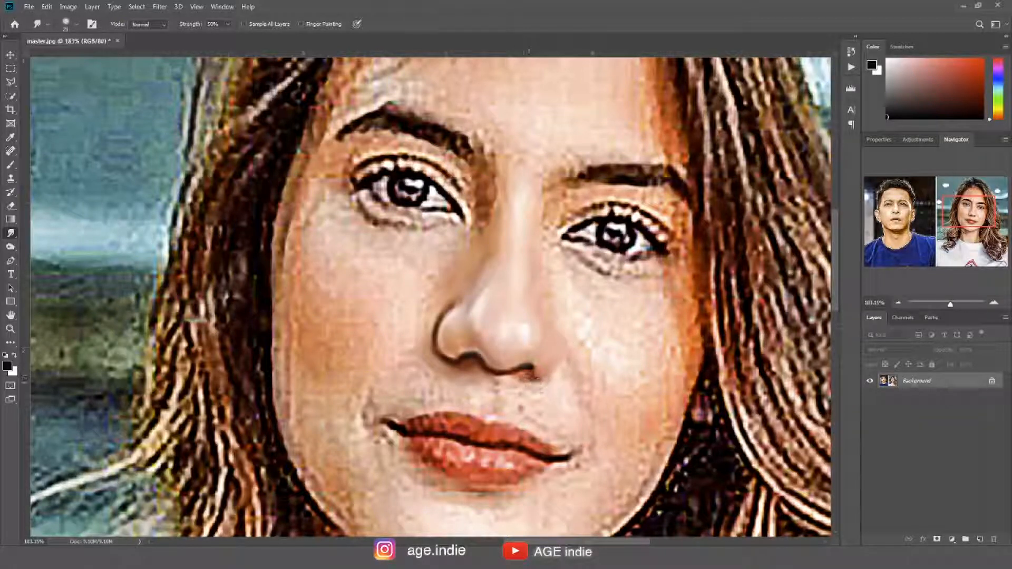
pyautogui.moveTo(546, 265)
pyautogui.mouseDown()
pyautogui.moveTo(550, 203)
pyautogui.moveTo(533, 273)
pyautogui.mouseUp()
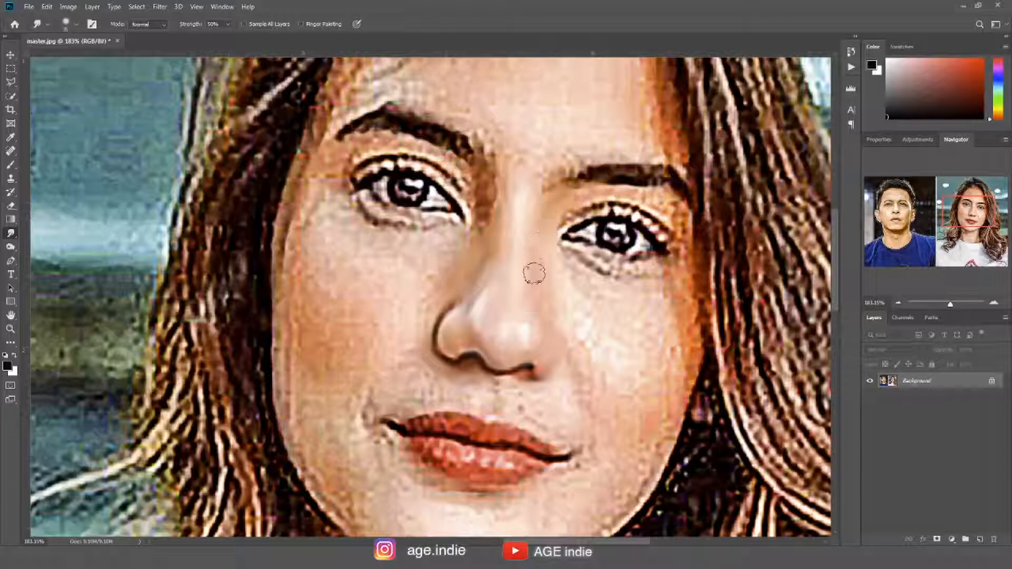
pyautogui.moveTo(500, 241)
pyautogui.mouseDown()
pyautogui.moveTo(507, 172)
pyautogui.moveTo(501, 200)
pyautogui.moveTo(510, 169)
pyautogui.moveTo(548, 167)
pyautogui.moveTo(573, 155)
pyautogui.moveTo(564, 145)
pyautogui.moveTo(516, 143)
pyautogui.moveTo(511, 166)
pyautogui.moveTo(498, 145)
pyautogui.moveTo(543, 159)
pyautogui.moveTo(530, 270)
pyautogui.moveTo(520, 231)
pyautogui.moveTo(528, 180)
pyautogui.moveTo(519, 200)
pyautogui.moveTo(585, 356)
pyautogui.moveTo(607, 341)
pyautogui.moveTo(582, 341)
pyautogui.moveTo(590, 366)
pyautogui.moveTo(560, 372)
pyautogui.mouseUp()
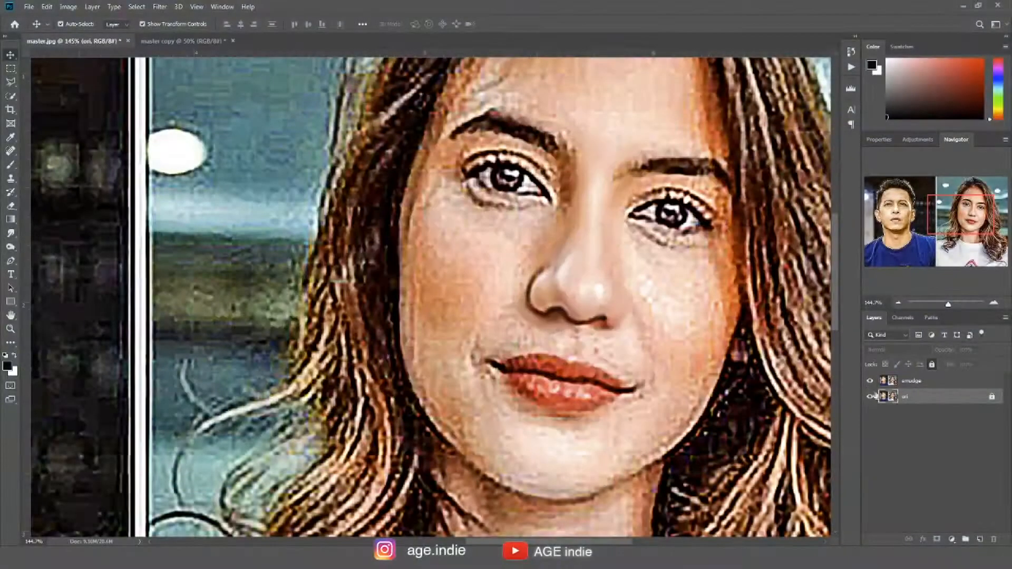
# On the smudge layer, smooth the woman's right-hand cheek and the skin around the eye above it.
pyautogui.click(892, 382)
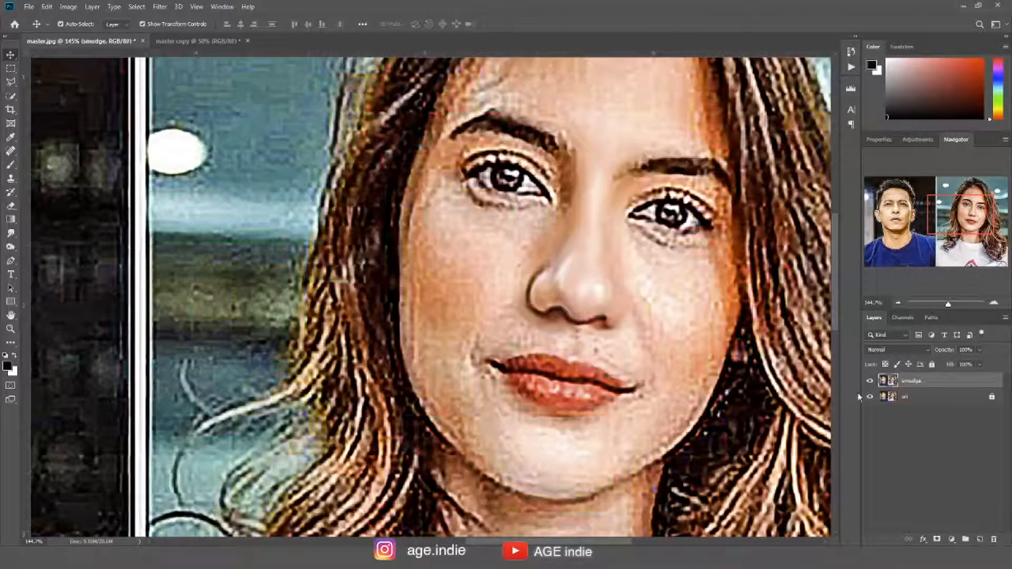
pyautogui.press('r')
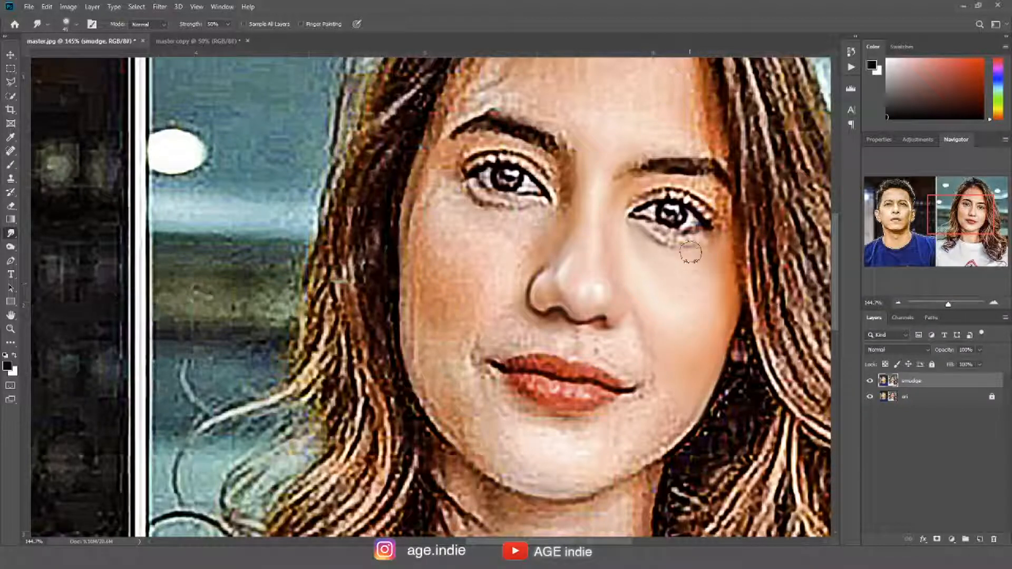
pyautogui.moveTo(697, 242)
pyautogui.mouseDown()
pyautogui.moveTo(629, 226)
pyautogui.moveTo(703, 244)
pyautogui.mouseUp()
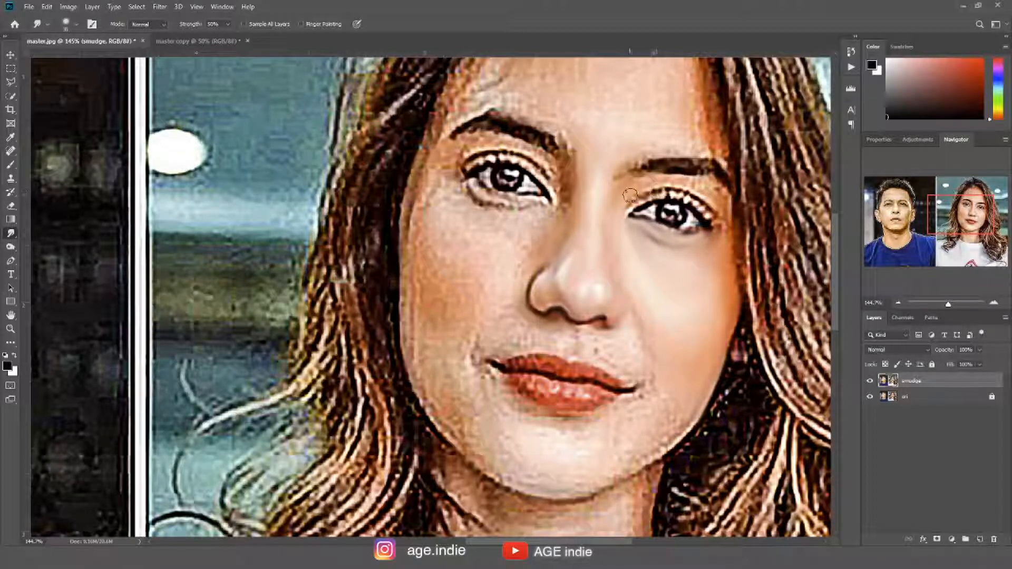
pyautogui.moveTo(647, 190); pyautogui.dragTo(700, 192)
pyautogui.moveTo(694, 188); pyautogui.dragTo(709, 196)
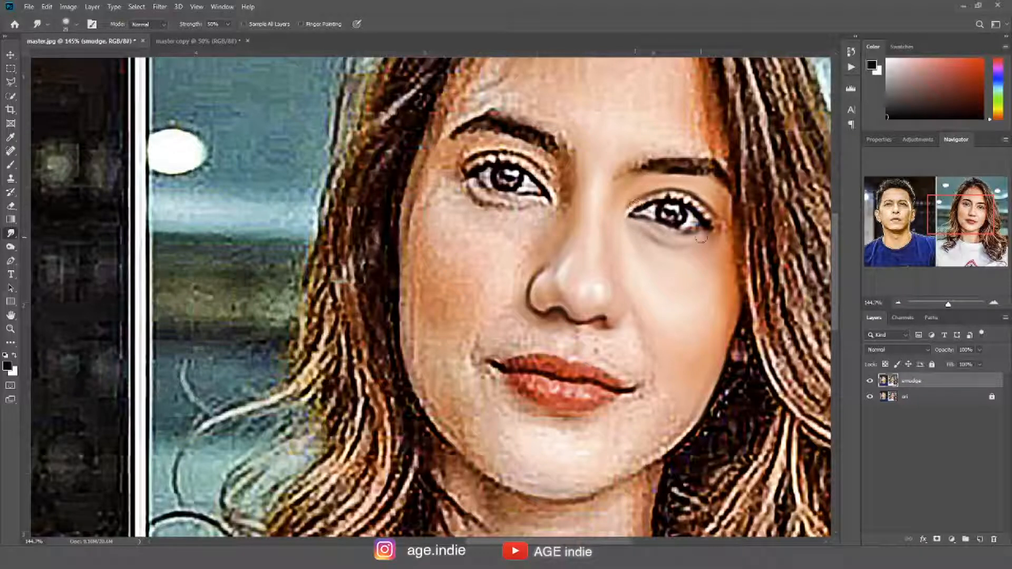
# Smudge the eyelid crease and the inner and outer corners of the woman's right-hand eye with a fine brush.
pyautogui.scroll(4, 701, 234)
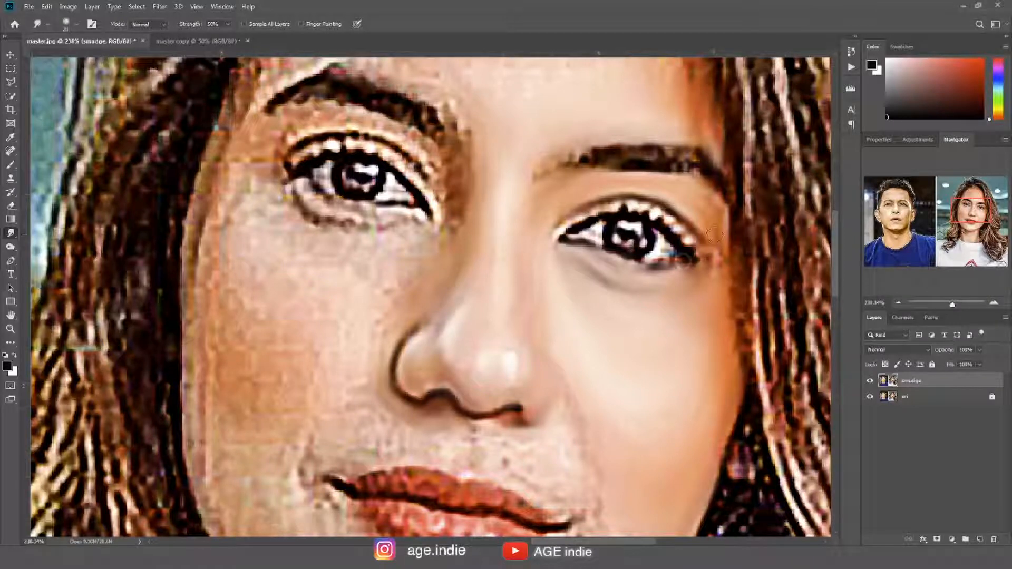
pyautogui.press('[')
pyautogui.moveTo(558, 236)
pyautogui.mouseDown()
pyautogui.moveTo(601, 209)
pyautogui.moveTo(647, 206)
pyautogui.mouseUp()
pyautogui.moveTo(704, 240); pyautogui.dragTo(717, 261)
pyautogui.press(']')
pyautogui.moveTo(579, 242)
pyautogui.mouseDown()
pyautogui.moveTo(599, 244)
pyautogui.moveTo(588, 234)
pyautogui.mouseUp()
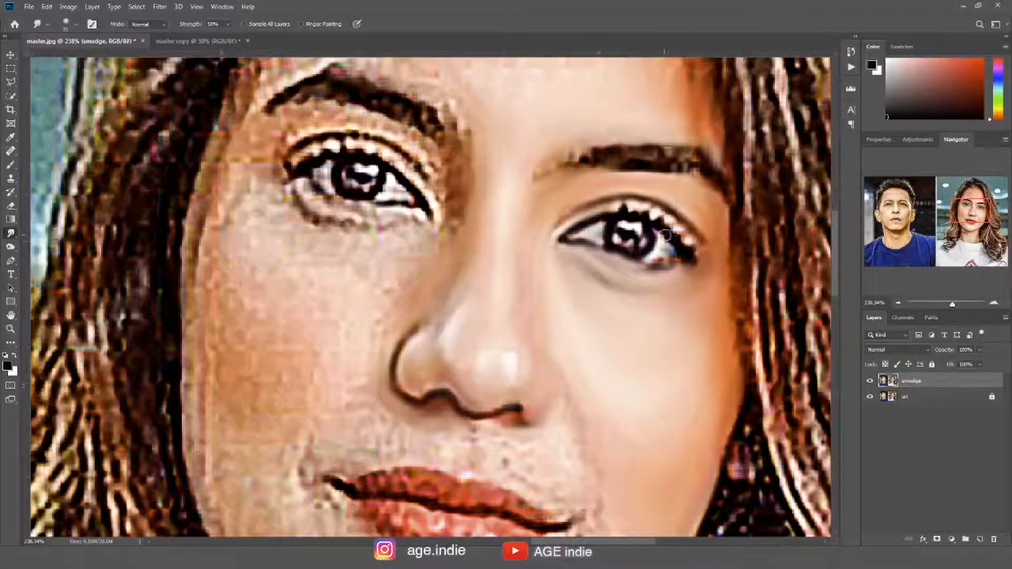
# Blend the white, the upper lashes and the inner end of the eyebrow of the woman's right-hand eye.
pyautogui.moveTo(657, 231); pyautogui.dragTo(648, 241)
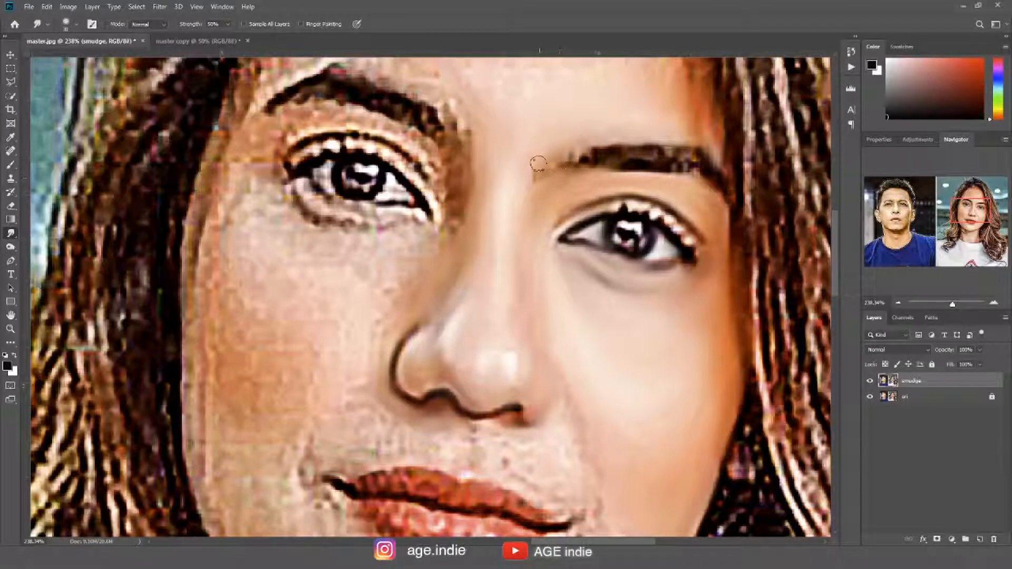
pyautogui.moveTo(583, 152); pyautogui.dragTo(608, 144)
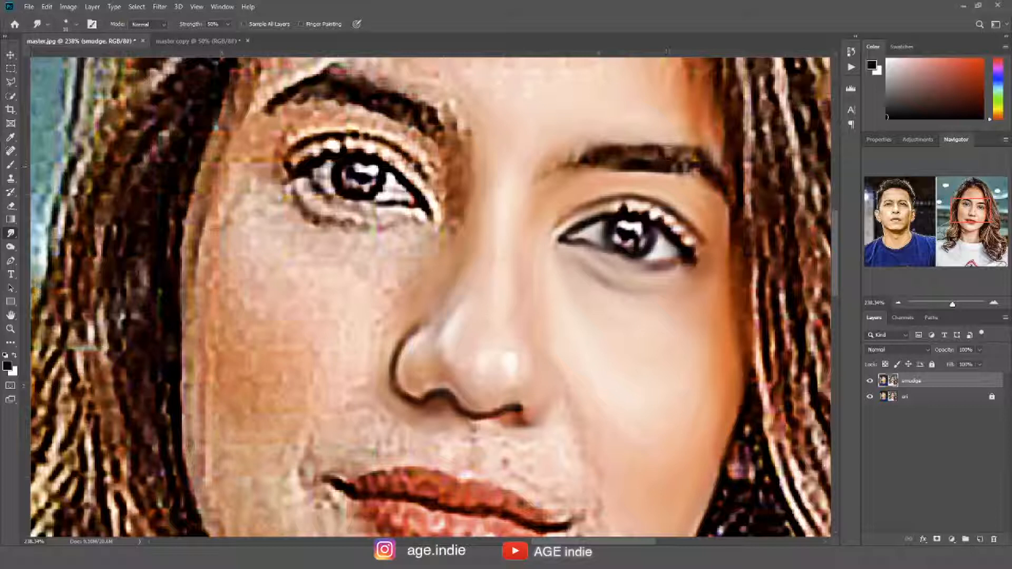
pyautogui.moveTo(677, 216); pyautogui.dragTo(615, 204)
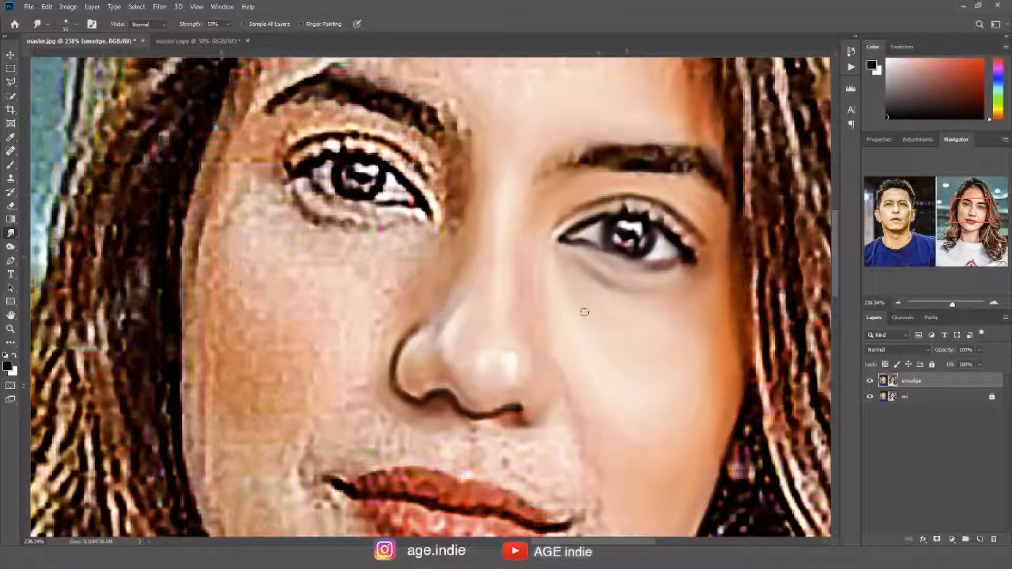
# Smooth the woman's left-hand cheek, jawline and chin with a larger smudge brush.
pyautogui.moveTo(494, 298); pyautogui.dragTo(639, 297)
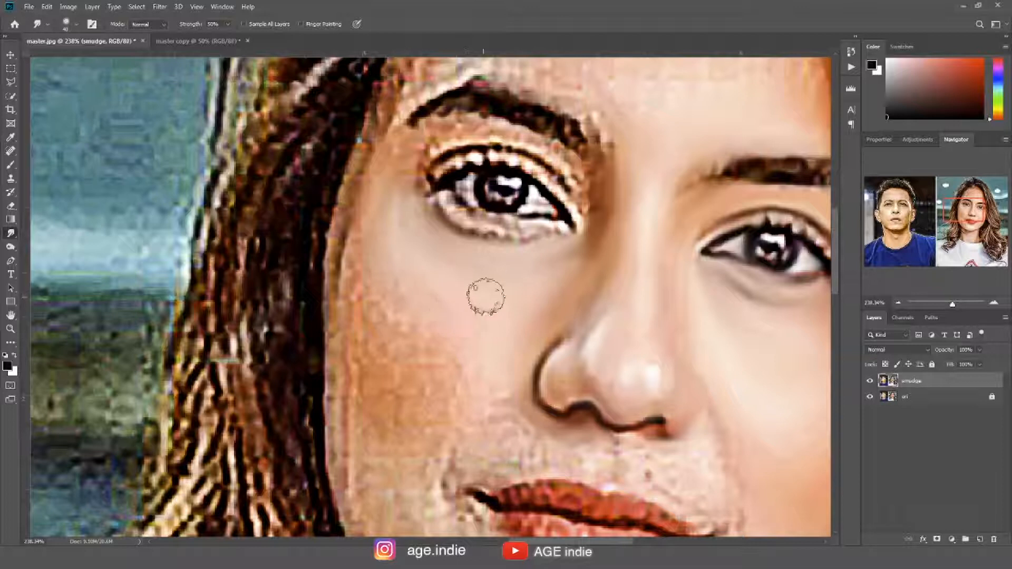
pyautogui.moveTo(380, 276)
pyautogui.mouseDown()
pyautogui.moveTo(410, 311)
pyautogui.moveTo(357, 264)
pyautogui.moveTo(361, 206)
pyautogui.moveTo(348, 297)
pyautogui.moveTo(353, 216)
pyautogui.moveTo(376, 169)
pyautogui.moveTo(357, 180)
pyautogui.moveTo(396, 161)
pyautogui.moveTo(400, 221)
pyautogui.moveTo(425, 296)
pyautogui.moveTo(410, 258)
pyautogui.moveTo(425, 291)
pyautogui.moveTo(501, 350)
pyautogui.moveTo(385, 281)
pyautogui.moveTo(469, 356)
pyautogui.moveTo(378, 302)
pyautogui.moveTo(439, 360)
pyautogui.moveTo(357, 320)
pyautogui.moveTo(473, 336)
pyautogui.moveTo(408, 431)
pyautogui.moveTo(435, 394)
pyautogui.moveTo(508, 393)
pyautogui.moveTo(347, 387)
pyautogui.moveTo(347, 249)
pyautogui.moveTo(350, 417)
pyautogui.moveTo(357, 406)
pyautogui.moveTo(348, 425)
pyautogui.moveTo(382, 434)
pyautogui.moveTo(445, 421)
pyautogui.moveTo(417, 500)
pyautogui.moveTo(408, 446)
pyautogui.moveTo(368, 353)
pyautogui.moveTo(350, 384)
pyautogui.moveTo(376, 444)
pyautogui.moveTo(376, 370)
pyautogui.moveTo(389, 376)
pyautogui.moveTo(387, 386)
pyautogui.moveTo(350, 380)
pyautogui.moveTo(363, 416)
pyautogui.moveTo(417, 372)
pyautogui.moveTo(421, 379)
pyautogui.moveTo(415, 356)
pyautogui.moveTo(427, 362)
pyautogui.moveTo(436, 416)
pyautogui.moveTo(435, 384)
pyautogui.moveTo(455, 409)
pyautogui.moveTo(456, 391)
pyautogui.moveTo(468, 401)
pyautogui.moveTo(452, 387)
pyautogui.moveTo(439, 398)
pyautogui.moveTo(465, 430)
pyautogui.moveTo(460, 443)
pyautogui.moveTo(489, 436)
pyautogui.moveTo(470, 415)
pyautogui.moveTo(552, 466)
pyautogui.moveTo(443, 402)
pyautogui.moveTo(417, 415)
pyautogui.moveTo(396, 494)
pyautogui.moveTo(464, 504)
pyautogui.mouseUp()
pyautogui.moveTo(498, 489); pyautogui.dragTo(434, 411)
pyautogui.moveTo(378, 437)
pyautogui.mouseDown()
pyautogui.moveTo(480, 504)
pyautogui.moveTo(381, 442)
pyautogui.moveTo(413, 391)
pyautogui.moveTo(591, 463)
pyautogui.moveTo(516, 391)
pyautogui.moveTo(560, 388)
pyautogui.moveTo(464, 373)
pyautogui.moveTo(462, 396)
pyautogui.moveTo(490, 406)
pyautogui.moveTo(369, 341)
pyautogui.moveTo(494, 436)
pyautogui.moveTo(549, 425)
pyautogui.moveTo(488, 456)
pyautogui.moveTo(418, 463)
pyautogui.moveTo(594, 482)
pyautogui.moveTo(722, 401)
pyautogui.moveTo(707, 406)
pyautogui.moveTo(702, 354)
pyautogui.moveTo(673, 337)
pyautogui.moveTo(635, 362)
pyautogui.moveTo(516, 389)
pyautogui.moveTo(627, 363)
pyautogui.moveTo(621, 436)
pyautogui.moveTo(596, 419)
pyautogui.moveTo(664, 413)
pyautogui.moveTo(592, 447)
pyautogui.mouseUp()
pyautogui.press(']')
pyautogui.press(']')
pyautogui.moveTo(569, 436)
pyautogui.mouseDown()
pyautogui.moveTo(540, 442)
pyautogui.moveTo(544, 467)
pyautogui.moveTo(532, 484)
pyautogui.moveTo(568, 462)
pyautogui.moveTo(542, 453)
pyautogui.mouseUp()
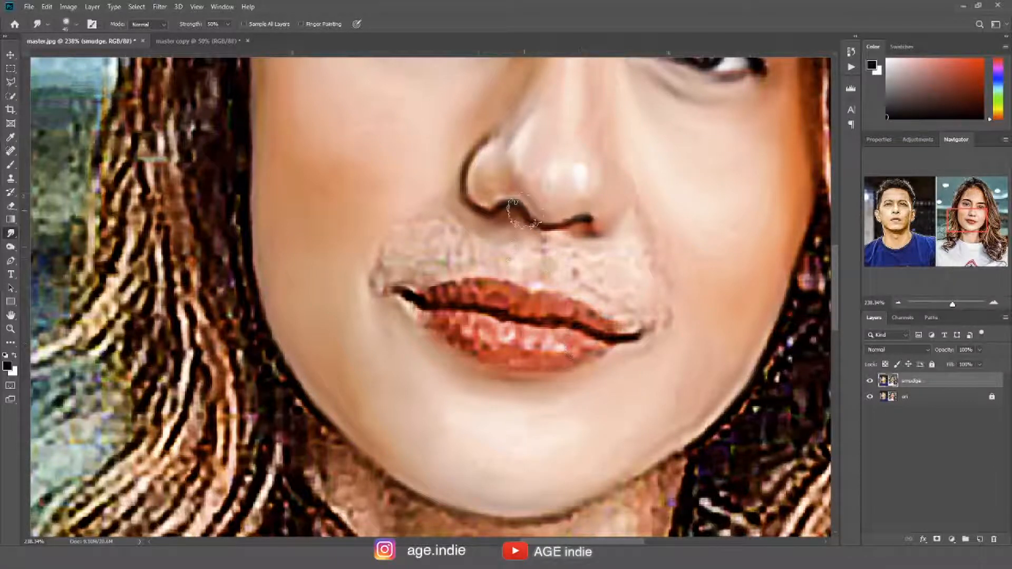
# Smudge the skin between the woman's nose and mouth, plus the upper and lower lips.
pyautogui.moveTo(512, 232)
pyautogui.mouseDown()
pyautogui.moveTo(495, 271)
pyautogui.moveTo(454, 263)
pyautogui.moveTo(426, 273)
pyautogui.moveTo(446, 260)
pyautogui.moveTo(390, 273)
pyautogui.moveTo(382, 265)
pyautogui.moveTo(402, 244)
pyautogui.moveTo(401, 221)
pyautogui.moveTo(381, 249)
pyautogui.moveTo(430, 236)
pyautogui.moveTo(427, 216)
pyautogui.moveTo(406, 235)
pyautogui.moveTo(419, 244)
pyautogui.moveTo(450, 240)
pyautogui.moveTo(436, 226)
pyautogui.moveTo(466, 233)
pyautogui.moveTo(484, 254)
pyautogui.moveTo(455, 221)
pyautogui.moveTo(471, 225)
pyautogui.moveTo(478, 253)
pyautogui.moveTo(547, 246)
pyautogui.moveTo(533, 277)
pyautogui.moveTo(525, 274)
pyautogui.moveTo(533, 278)
pyautogui.moveTo(510, 252)
pyautogui.moveTo(465, 259)
pyautogui.moveTo(563, 244)
pyautogui.moveTo(562, 276)
pyautogui.moveTo(551, 276)
pyautogui.moveTo(562, 260)
pyautogui.moveTo(550, 244)
pyautogui.moveTo(547, 260)
pyautogui.moveTo(579, 246)
pyautogui.moveTo(561, 239)
pyautogui.moveTo(591, 277)
pyautogui.moveTo(591, 255)
pyautogui.moveTo(622, 244)
pyautogui.moveTo(595, 259)
pyautogui.moveTo(592, 299)
pyautogui.moveTo(612, 304)
pyautogui.moveTo(618, 290)
pyautogui.moveTo(603, 298)
pyautogui.moveTo(632, 279)
pyautogui.moveTo(635, 253)
pyautogui.moveTo(651, 300)
pyautogui.moveTo(632, 320)
pyautogui.moveTo(675, 318)
pyautogui.moveTo(665, 325)
pyautogui.moveTo(656, 246)
pyautogui.moveTo(640, 203)
pyautogui.moveTo(668, 277)
pyautogui.moveTo(675, 255)
pyautogui.mouseUp()
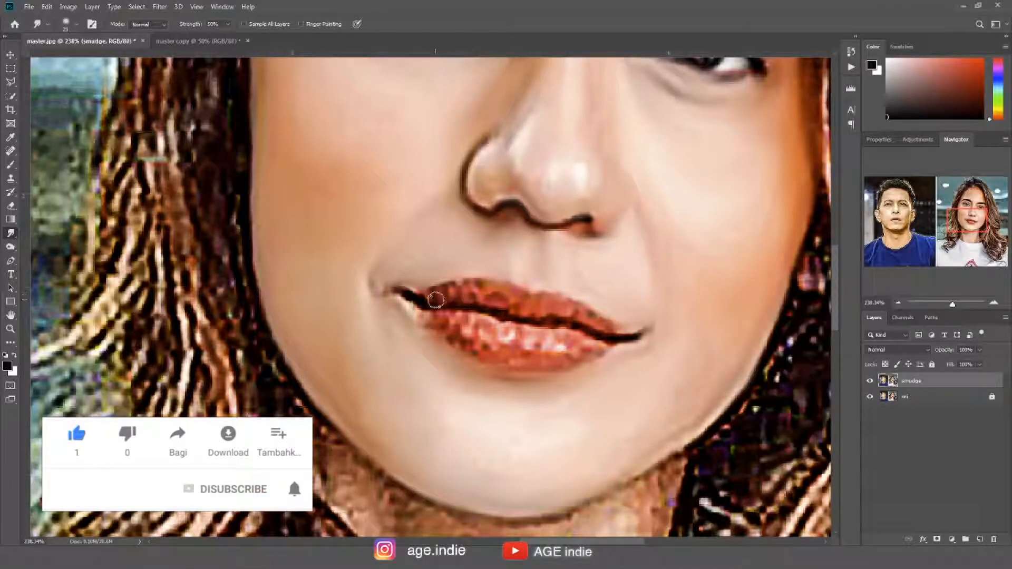
pyautogui.moveTo(453, 290)
pyautogui.mouseDown()
pyautogui.moveTo(466, 284)
pyautogui.moveTo(448, 299)
pyautogui.moveTo(516, 294)
pyautogui.moveTo(517, 307)
pyautogui.mouseUp()
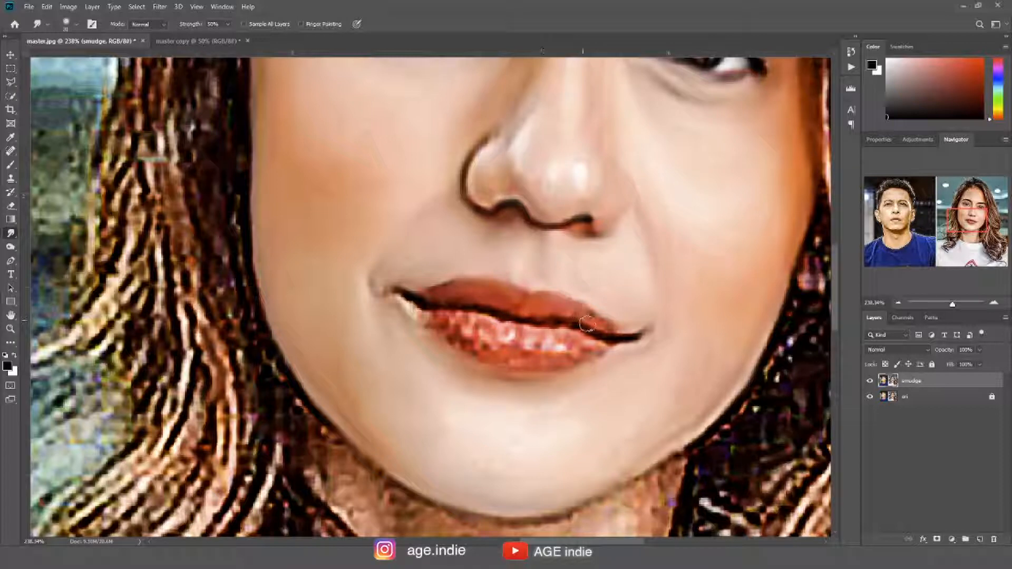
pyautogui.moveTo(605, 330); pyautogui.dragTo(606, 336)
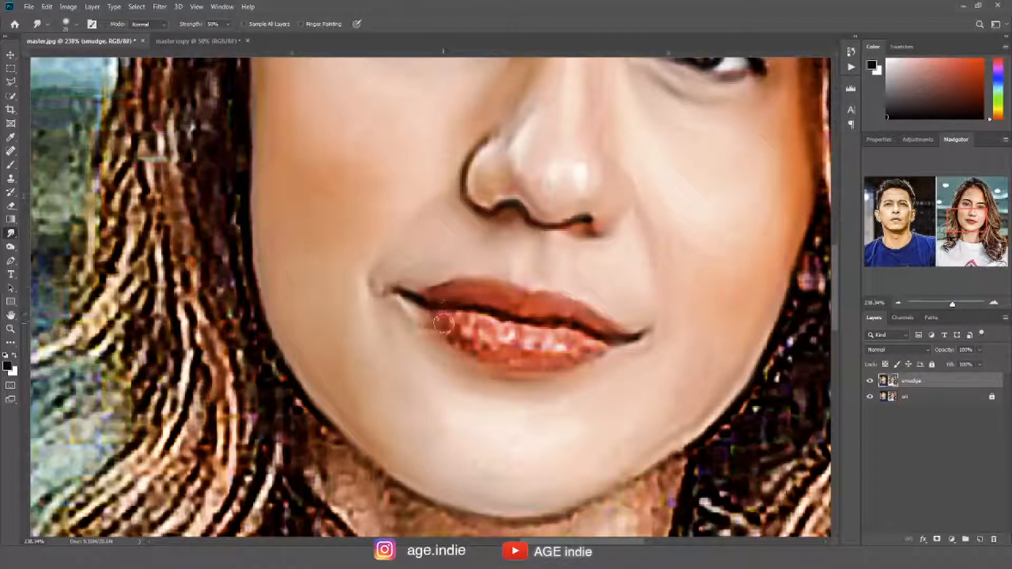
pyautogui.moveTo(447, 334); pyautogui.dragTo(465, 316)
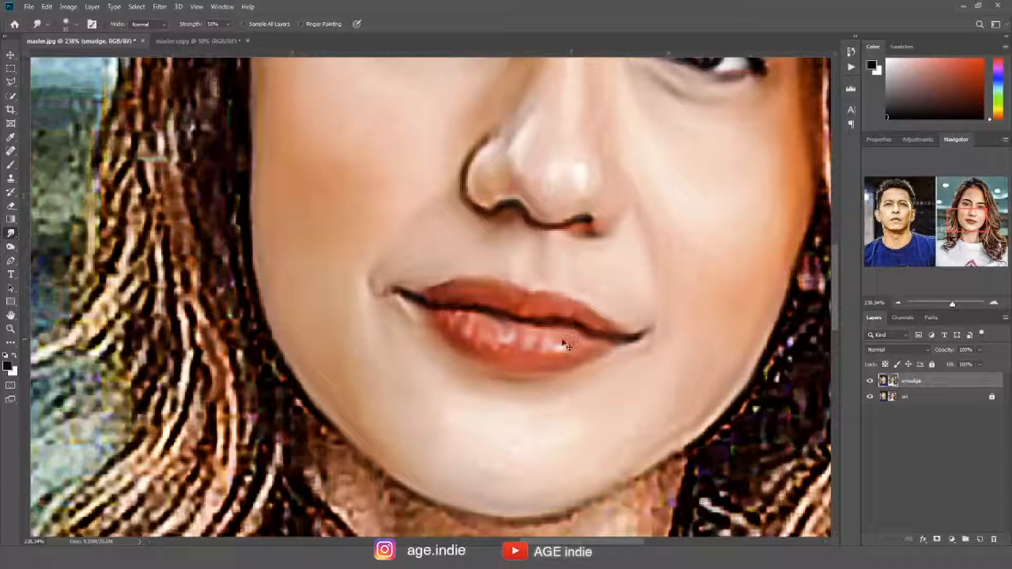
# Refine the upper lip's contour near both corners of the mouth with the Smudge tool.
pyautogui.scroll(5, 567, 345)
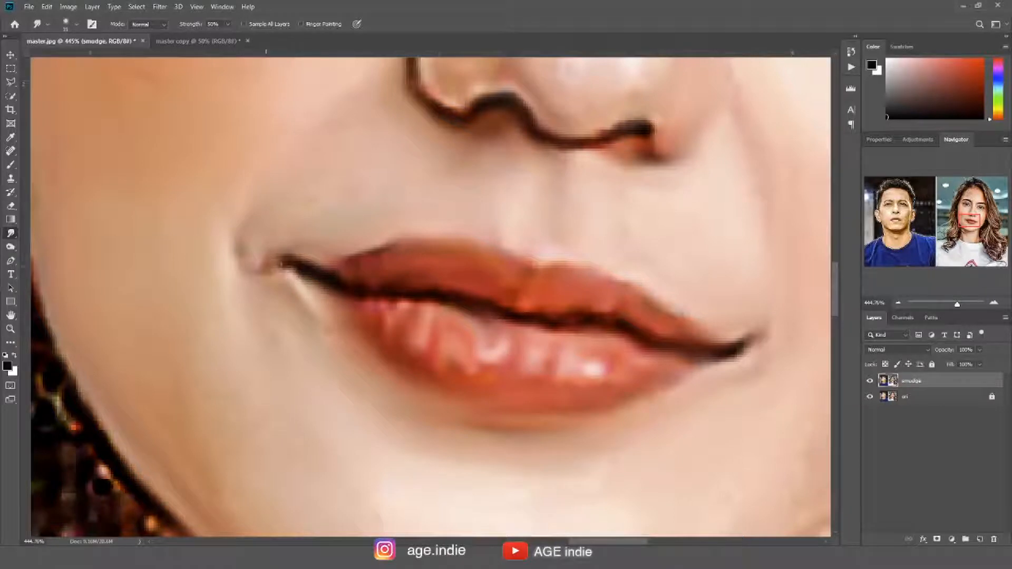
pyautogui.moveTo(334, 260); pyautogui.dragTo(392, 249)
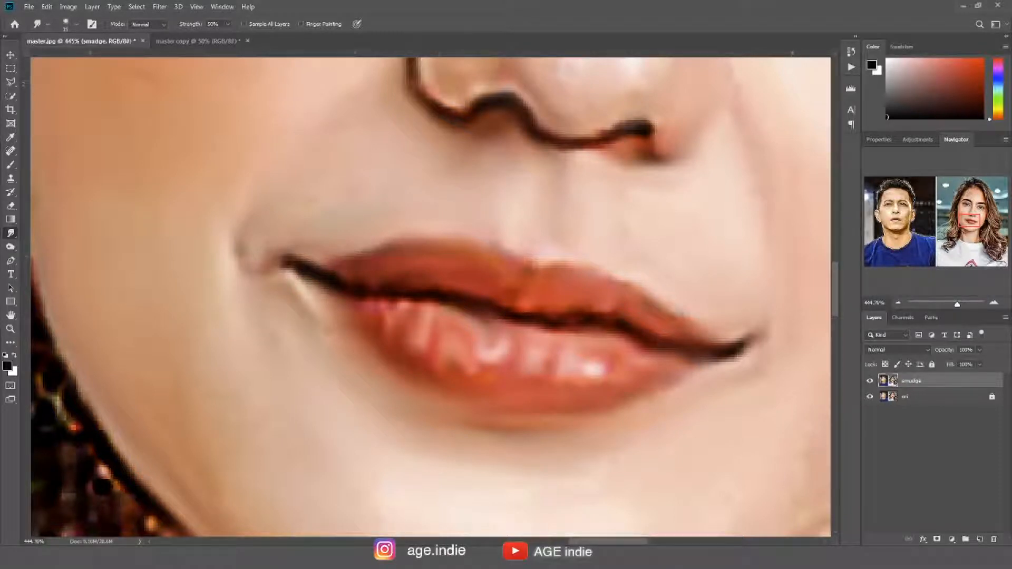
pyautogui.moveTo(672, 309)
pyautogui.mouseDown()
pyautogui.moveTo(735, 348)
pyautogui.moveTo(689, 370)
pyautogui.mouseUp()
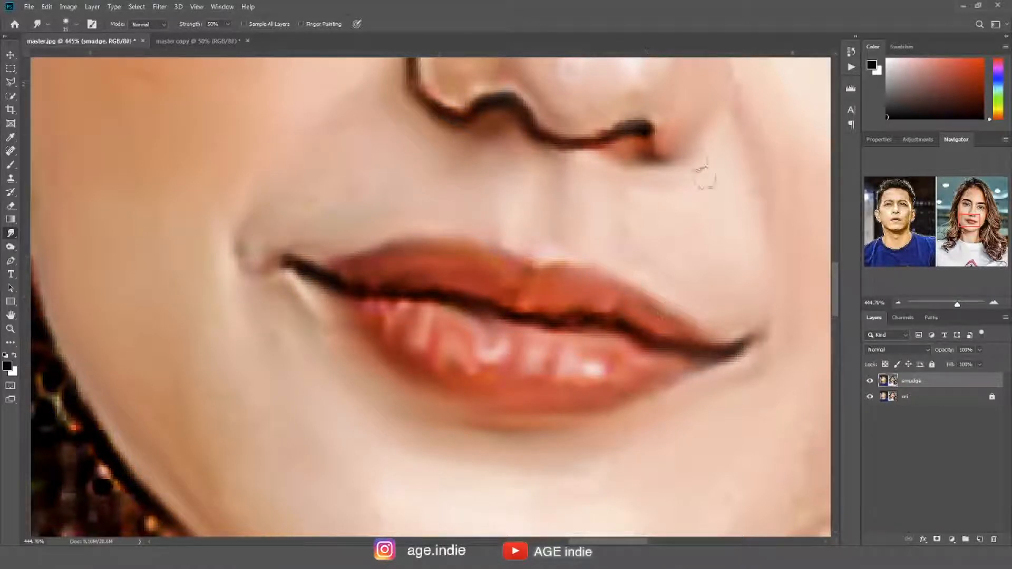
# Smudge the lower eyelid, eye white and iris of the woman's left-hand eye.
pyautogui.scroll(-5, 634, 226)
pyautogui.moveTo(636, 106); pyautogui.dragTo(583, 255)
pyautogui.scroll(-4, 575, 232)
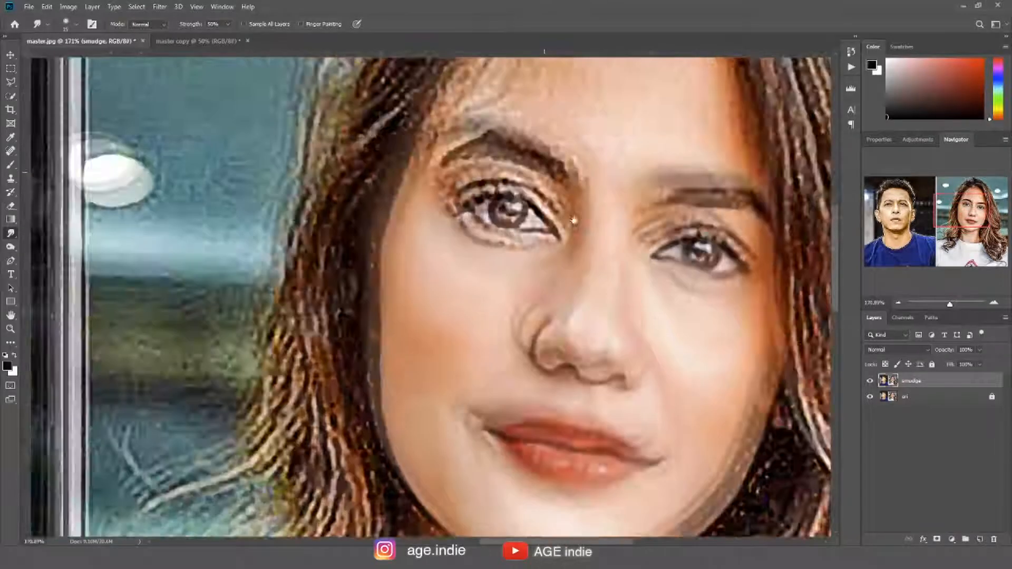
pyautogui.scroll(5, 574, 219)
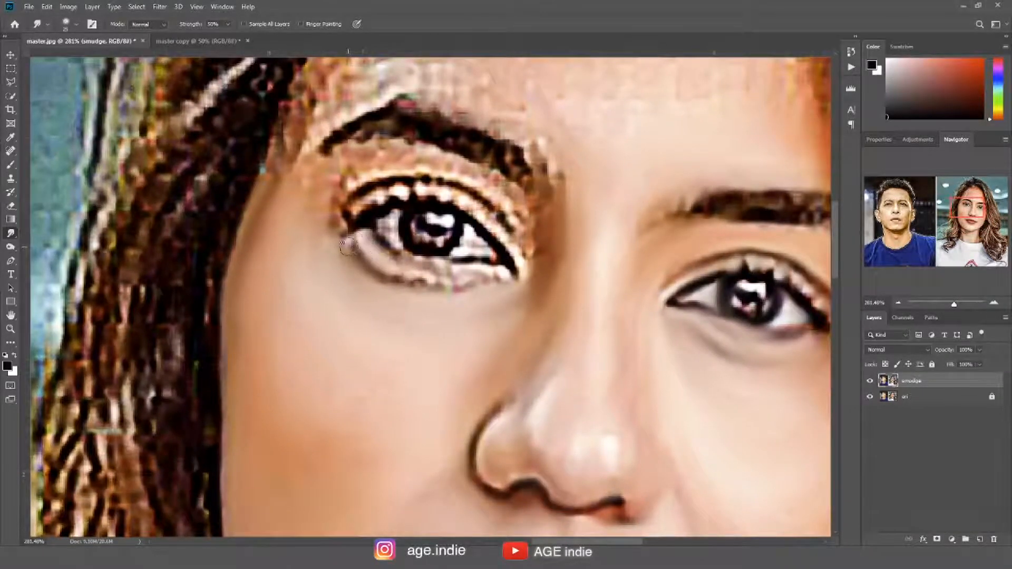
pyautogui.moveTo(349, 242)
pyautogui.mouseDown()
pyautogui.moveTo(416, 275)
pyautogui.moveTo(408, 279)
pyautogui.moveTo(474, 277)
pyautogui.moveTo(469, 292)
pyautogui.moveTo(512, 274)
pyautogui.moveTo(419, 274)
pyautogui.moveTo(390, 263)
pyautogui.moveTo(390, 224)
pyautogui.mouseUp()
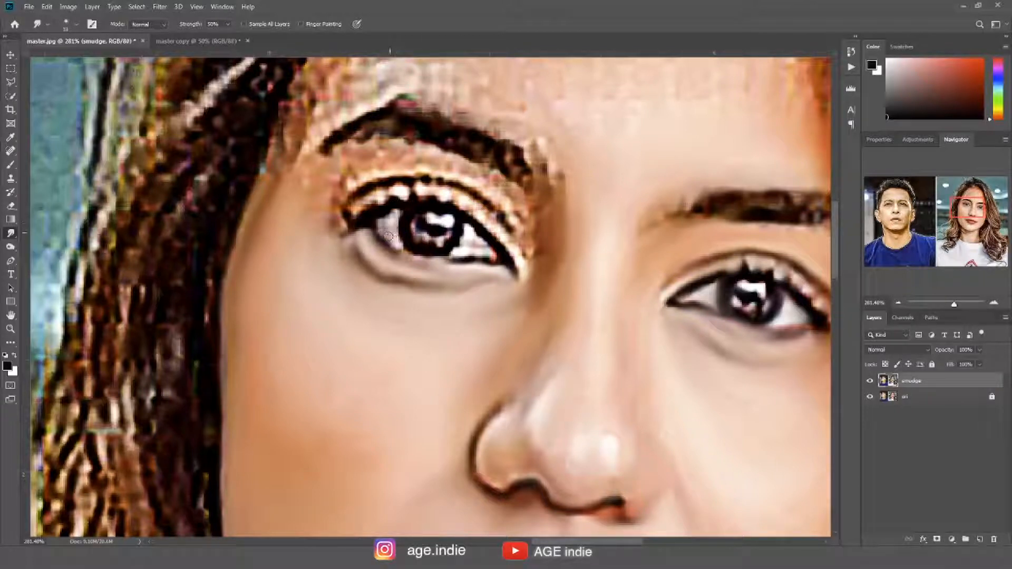
pyautogui.moveTo(396, 244)
pyautogui.mouseDown()
pyautogui.moveTo(376, 228)
pyautogui.moveTo(448, 232)
pyautogui.moveTo(435, 237)
pyautogui.moveTo(454, 218)
pyautogui.moveTo(438, 210)
pyautogui.moveTo(468, 219)
pyautogui.moveTo(458, 248)
pyautogui.moveTo(426, 253)
pyautogui.moveTo(519, 248)
pyautogui.moveTo(458, 208)
pyautogui.mouseUp()
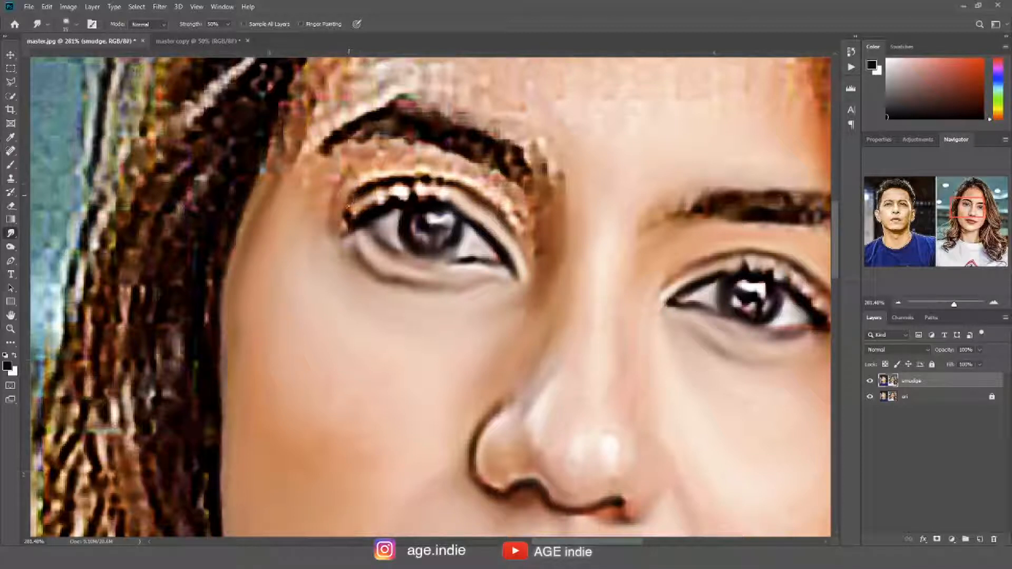
# Smooth the left-hand eye's upper lid crease, the skin beneath the eyebrow and the eyebrow's upper edge.
pyautogui.moveTo(333, 228)
pyautogui.mouseDown()
pyautogui.moveTo(401, 177)
pyautogui.moveTo(462, 183)
pyautogui.mouseUp()
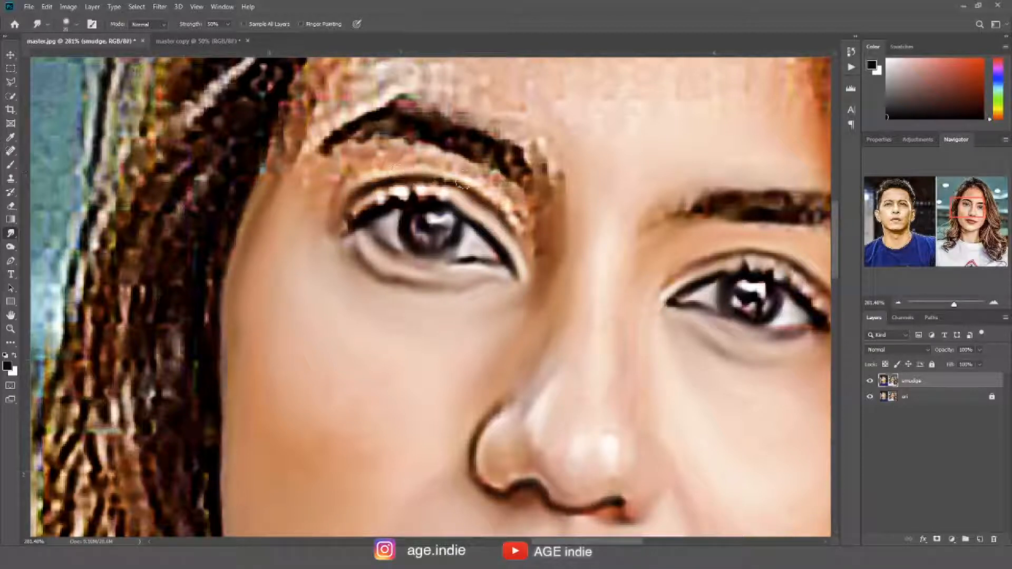
pyautogui.moveTo(509, 207); pyautogui.dragTo(535, 247)
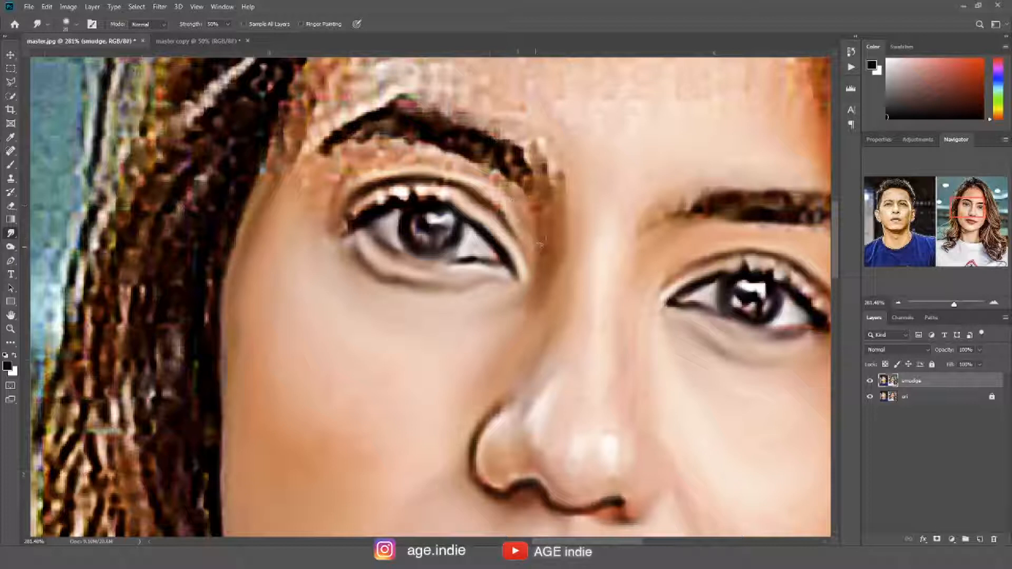
pyautogui.moveTo(519, 202)
pyautogui.mouseDown()
pyautogui.moveTo(426, 154)
pyautogui.moveTo(335, 173)
pyautogui.moveTo(340, 155)
pyautogui.moveTo(363, 150)
pyautogui.moveTo(404, 157)
pyautogui.moveTo(354, 177)
pyautogui.mouseUp()
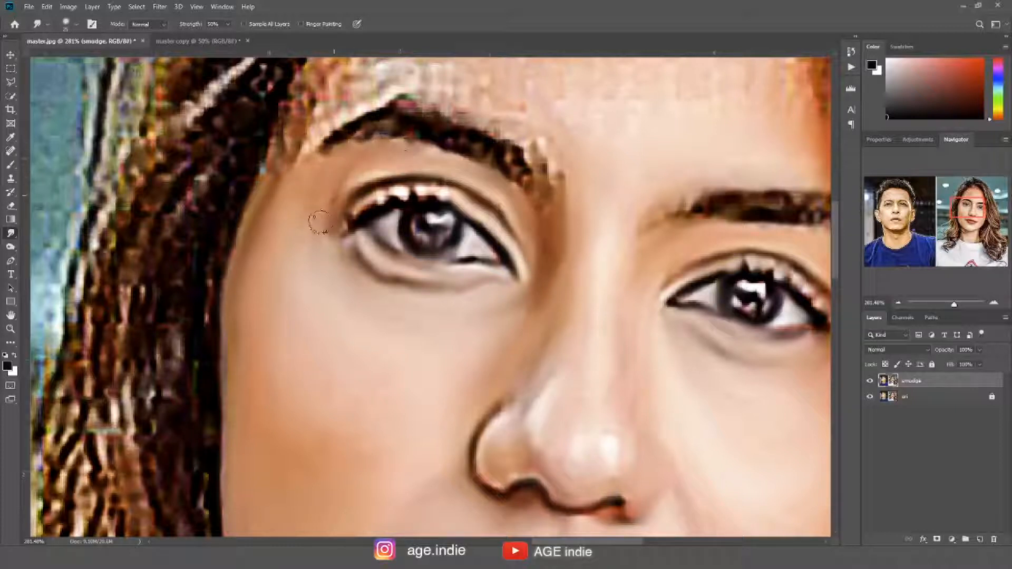
pyautogui.moveTo(420, 160); pyautogui.dragTo(328, 200)
pyautogui.moveTo(562, 169)
pyautogui.mouseDown()
pyautogui.moveTo(528, 118)
pyautogui.moveTo(527, 156)
pyautogui.moveTo(515, 115)
pyautogui.moveTo(497, 104)
pyautogui.moveTo(516, 170)
pyautogui.moveTo(423, 126)
pyautogui.moveTo(409, 140)
pyautogui.moveTo(369, 128)
pyautogui.moveTo(396, 119)
pyautogui.moveTo(427, 80)
pyautogui.moveTo(449, 104)
pyautogui.moveTo(445, 91)
pyautogui.moveTo(472, 104)
pyautogui.moveTo(486, 91)
pyautogui.moveTo(521, 135)
pyautogui.moveTo(540, 132)
pyautogui.moveTo(530, 107)
pyautogui.moveTo(546, 139)
pyautogui.moveTo(570, 133)
pyautogui.moveTo(550, 140)
pyautogui.mouseUp()
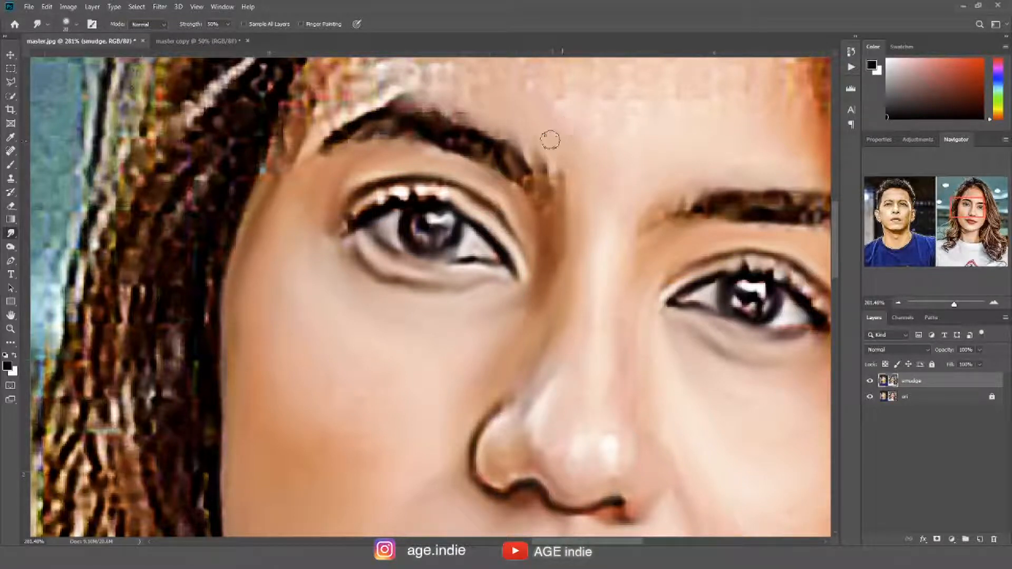
pyautogui.moveTo(437, 91)
pyautogui.mouseDown()
pyautogui.moveTo(393, 86)
pyautogui.moveTo(405, 79)
pyautogui.moveTo(381, 86)
pyautogui.moveTo(388, 77)
pyautogui.moveTo(316, 136)
pyautogui.moveTo(261, 163)
pyautogui.moveTo(282, 165)
pyautogui.moveTo(319, 108)
pyautogui.moveTo(303, 118)
pyautogui.moveTo(314, 85)
pyautogui.moveTo(346, 97)
pyautogui.moveTo(432, 87)
pyautogui.mouseUp()
# Smooth the woman's forehead skin from the eyebrows to the hairline, varying the smudge brush size.
pyautogui.scroll(-1, 603, 114)
pyautogui.moveTo(603, 114)
pyautogui.mouseDown()
pyautogui.moveTo(586, 213)
pyautogui.moveTo(554, 243)
pyautogui.moveTo(478, 220)
pyautogui.moveTo(519, 204)
pyautogui.moveTo(469, 242)
pyautogui.moveTo(479, 253)
pyautogui.mouseUp()
pyautogui.press(']')
pyautogui.press(']')
pyautogui.press(']')
pyautogui.moveTo(419, 245)
pyautogui.mouseDown()
pyautogui.moveTo(462, 247)
pyautogui.moveTo(439, 228)
pyautogui.moveTo(438, 290)
pyautogui.moveTo(426, 305)
pyautogui.moveTo(357, 286)
pyautogui.moveTo(349, 277)
pyautogui.moveTo(359, 251)
pyautogui.moveTo(337, 257)
pyautogui.moveTo(371, 200)
pyautogui.moveTo(299, 281)
pyautogui.moveTo(333, 211)
pyautogui.moveTo(316, 254)
pyautogui.moveTo(315, 231)
pyautogui.moveTo(269, 300)
pyautogui.moveTo(322, 207)
pyautogui.moveTo(315, 216)
pyautogui.moveTo(370, 152)
pyautogui.moveTo(409, 126)
pyautogui.moveTo(382, 194)
pyautogui.moveTo(406, 212)
pyautogui.moveTo(405, 187)
pyautogui.moveTo(359, 209)
pyautogui.moveTo(430, 227)
pyautogui.moveTo(431, 251)
pyautogui.moveTo(412, 271)
pyautogui.moveTo(424, 271)
pyautogui.moveTo(381, 271)
pyautogui.moveTo(434, 247)
pyautogui.moveTo(453, 179)
pyautogui.moveTo(490, 154)
pyautogui.moveTo(468, 128)
pyautogui.moveTo(490, 199)
pyautogui.moveTo(481, 284)
pyautogui.moveTo(406, 262)
pyautogui.moveTo(415, 241)
pyautogui.moveTo(390, 268)
pyautogui.moveTo(351, 275)
pyautogui.moveTo(420, 264)
pyautogui.moveTo(525, 295)
pyautogui.moveTo(511, 306)
pyautogui.moveTo(525, 308)
pyautogui.moveTo(495, 319)
pyautogui.moveTo(534, 330)
pyautogui.moveTo(655, 289)
pyautogui.moveTo(684, 315)
pyautogui.moveTo(667, 225)
pyautogui.moveTo(591, 110)
pyautogui.moveTo(691, 245)
pyautogui.moveTo(710, 295)
pyautogui.moveTo(702, 352)
pyautogui.moveTo(666, 203)
pyautogui.moveTo(604, 119)
pyautogui.moveTo(664, 305)
pyautogui.moveTo(659, 284)
pyautogui.mouseUp()
pyautogui.press('[')
pyautogui.press('[')
pyautogui.moveTo(697, 355)
pyautogui.mouseDown()
pyautogui.moveTo(707, 379)
pyautogui.moveTo(687, 342)
pyautogui.mouseUp()
pyautogui.moveTo(606, 160)
pyautogui.mouseDown()
pyautogui.moveTo(626, 183)
pyautogui.moveTo(602, 202)
pyautogui.moveTo(595, 165)
pyautogui.moveTo(585, 179)
pyautogui.moveTo(590, 268)
pyautogui.moveTo(605, 309)
pyautogui.moveTo(633, 286)
pyautogui.moveTo(602, 222)
pyautogui.moveTo(598, 246)
pyautogui.moveTo(571, 257)
pyautogui.moveTo(572, 216)
pyautogui.moveTo(498, 236)
pyautogui.moveTo(481, 200)
pyautogui.moveTo(491, 171)
pyautogui.moveTo(437, 243)
pyautogui.moveTo(451, 261)
pyautogui.moveTo(546, 191)
pyautogui.moveTo(547, 203)
pyautogui.moveTo(533, 151)
pyautogui.moveTo(519, 157)
pyautogui.moveTo(571, 145)
pyautogui.moveTo(579, 183)
pyautogui.moveTo(568, 176)
pyautogui.moveTo(572, 163)
pyautogui.moveTo(563, 172)
pyautogui.moveTo(586, 184)
pyautogui.mouseUp()
pyautogui.press(']')
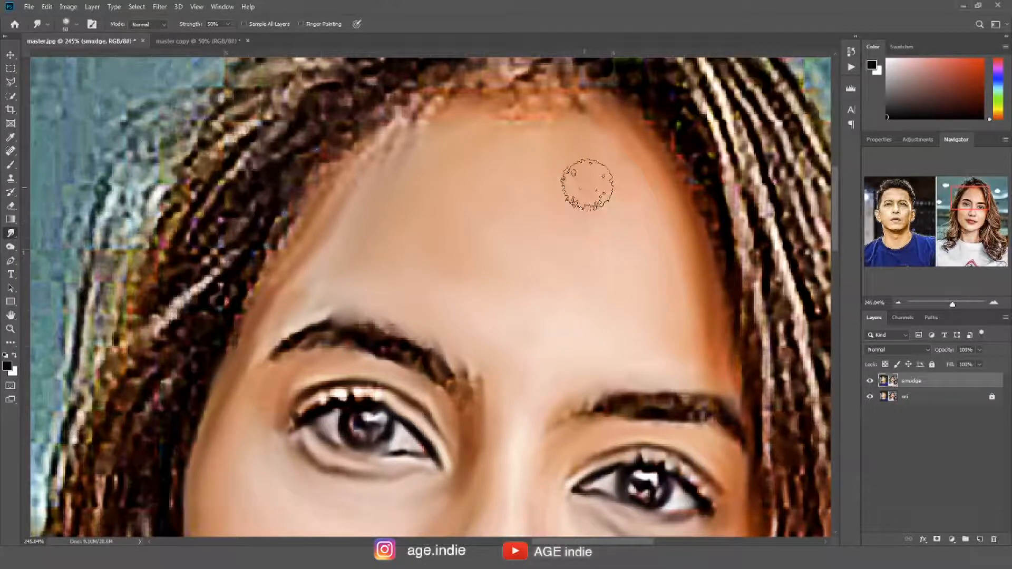
# Smooth the skin of the woman's upper forehead with the Smudge tool.
pyautogui.scroll(3, 558, 206)
pyautogui.moveTo(528, 210)
pyautogui.mouseDown()
pyautogui.moveTo(517, 206)
pyautogui.moveTo(560, 198)
pyautogui.moveTo(571, 216)
pyautogui.moveTo(480, 277)
pyautogui.moveTo(543, 253)
pyautogui.mouseUp()
pyautogui.press('space')
pyautogui.moveTo(452, 286)
pyautogui.mouseDown()
pyautogui.moveTo(436, 265)
pyautogui.moveTo(414, 305)
pyautogui.moveTo(412, 286)
pyautogui.moveTo(388, 332)
pyautogui.moveTo(397, 315)
pyautogui.moveTo(354, 352)
pyautogui.moveTo(326, 405)
pyautogui.moveTo(378, 304)
pyautogui.mouseUp()
# Try to blend the hairline at the forehead's left-hand edge and along its top with the Smudge tool.
pyautogui.moveTo(393, 300)
pyautogui.mouseDown()
pyautogui.moveTo(459, 192)
pyautogui.moveTo(496, 152)
pyautogui.moveTo(383, 307)
pyautogui.moveTo(488, 181)
pyautogui.moveTo(398, 286)
pyautogui.moveTo(457, 232)
pyautogui.mouseUp()
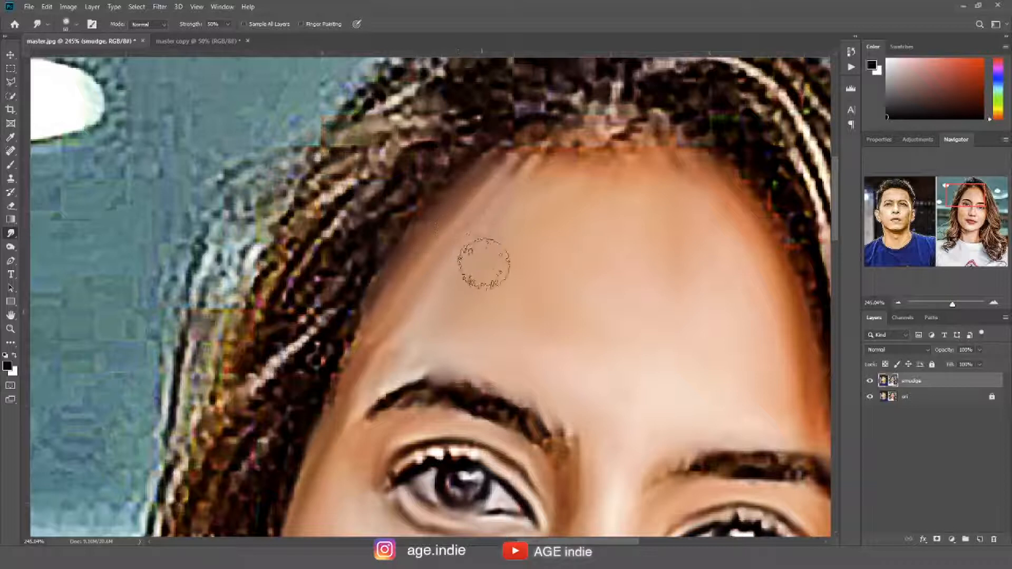
pyautogui.hotkey('ctrl', 'z')
pyautogui.moveTo(588, 164)
pyautogui.mouseDown()
pyautogui.moveTo(661, 153)
pyautogui.moveTo(563, 154)
pyautogui.moveTo(665, 134)
pyautogui.mouseUp()
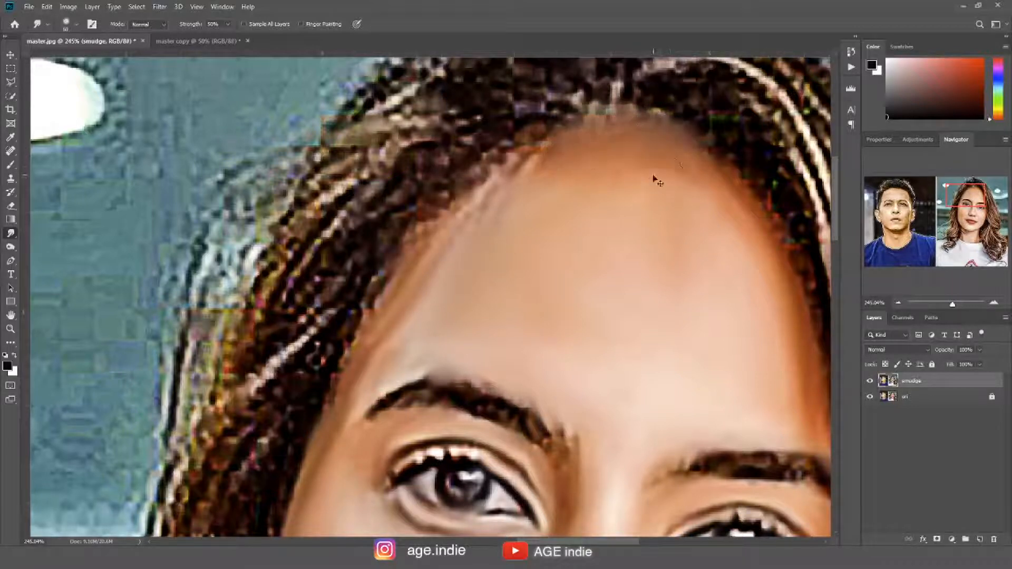
pyautogui.hotkey('ctrl', 'z')
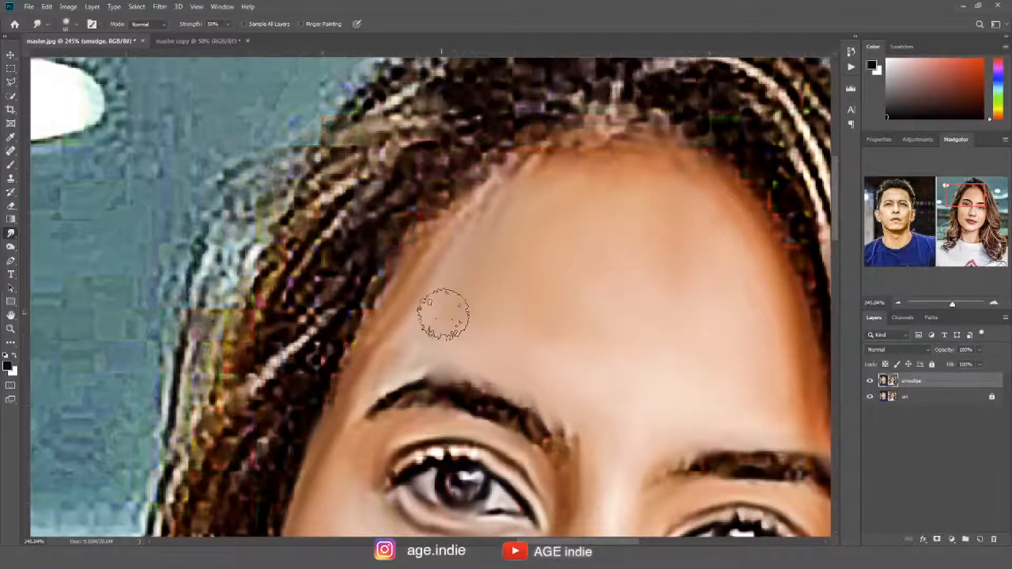
# Smudge the hairline around the forehead from the left-hand temple over the top to the right-hand temple.
pyautogui.moveTo(435, 314); pyautogui.dragTo(488, 253)
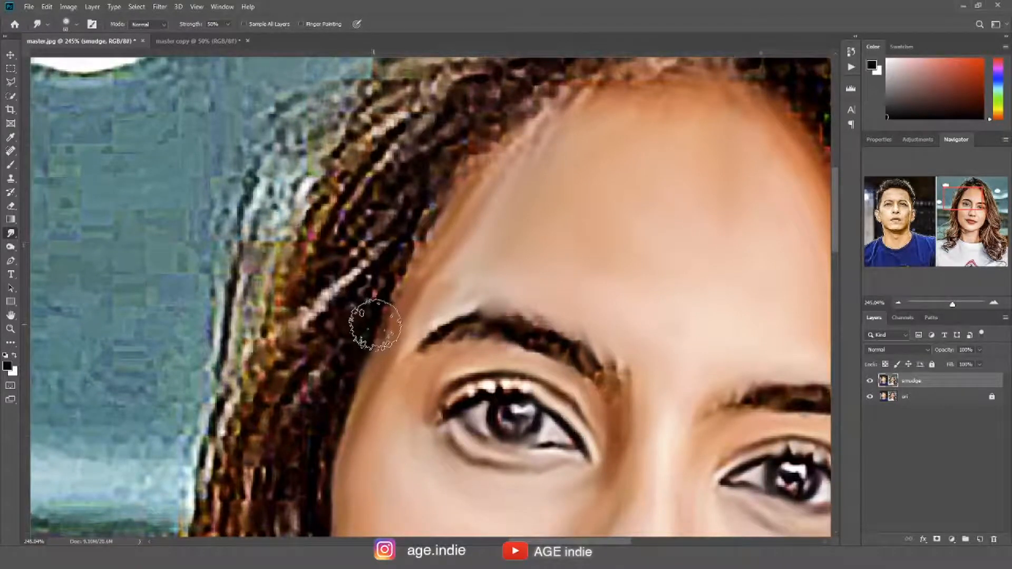
pyautogui.moveTo(377, 325)
pyautogui.mouseDown()
pyautogui.moveTo(376, 300)
pyautogui.moveTo(397, 286)
pyautogui.moveTo(436, 191)
pyautogui.moveTo(438, 204)
pyautogui.moveTo(459, 162)
pyautogui.moveTo(459, 176)
pyautogui.moveTo(491, 136)
pyautogui.moveTo(463, 151)
pyautogui.moveTo(521, 118)
pyautogui.mouseUp()
pyautogui.moveTo(583, 135)
pyautogui.mouseDown()
pyautogui.moveTo(530, 197)
pyautogui.moveTo(482, 213)
pyautogui.moveTo(533, 179)
pyautogui.moveTo(511, 205)
pyautogui.moveTo(500, 211)
pyautogui.moveTo(571, 140)
pyautogui.moveTo(560, 153)
pyautogui.moveTo(588, 195)
pyautogui.moveTo(574, 203)
pyautogui.moveTo(613, 154)
pyautogui.moveTo(601, 147)
pyautogui.moveTo(614, 158)
pyautogui.moveTo(595, 177)
pyautogui.moveTo(646, 161)
pyautogui.moveTo(677, 176)
pyautogui.moveTo(688, 198)
pyautogui.moveTo(716, 183)
pyautogui.moveTo(756, 233)
pyautogui.moveTo(722, 271)
pyautogui.moveTo(726, 287)
pyautogui.mouseUp()
pyautogui.moveTo(673, 275); pyautogui.dragTo(544, 230)
pyautogui.moveTo(622, 158)
pyautogui.mouseDown()
pyautogui.moveTo(592, 185)
pyautogui.moveTo(606, 176)
pyautogui.moveTo(665, 273)
pyautogui.moveTo(706, 463)
pyautogui.mouseUp()
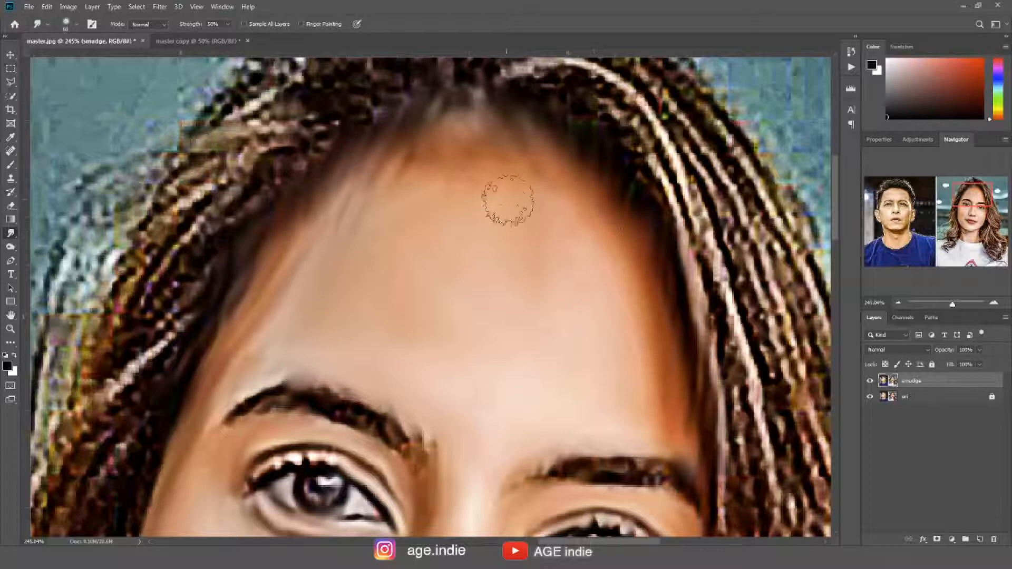
pyautogui.moveTo(454, 182)
pyautogui.mouseDown()
pyautogui.moveTo(430, 210)
pyautogui.moveTo(451, 181)
pyautogui.moveTo(464, 200)
pyautogui.moveTo(472, 175)
pyautogui.moveTo(442, 189)
pyautogui.moveTo(409, 165)
pyautogui.mouseUp()
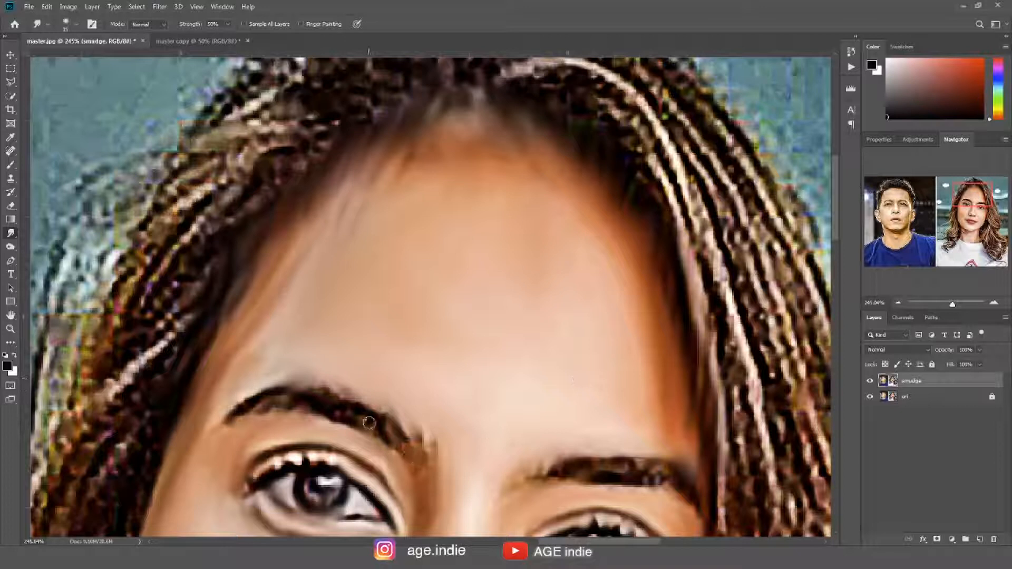
# Smooth the hairs of the woman's eyebrows using a smaller Smudge brush.
pyautogui.moveTo(568, 466); pyautogui.dragTo(457, 223)
pyautogui.moveTo(515, 333); pyautogui.dragTo(495, 328)
pyautogui.moveTo(479, 221); pyautogui.dragTo(482, 266)
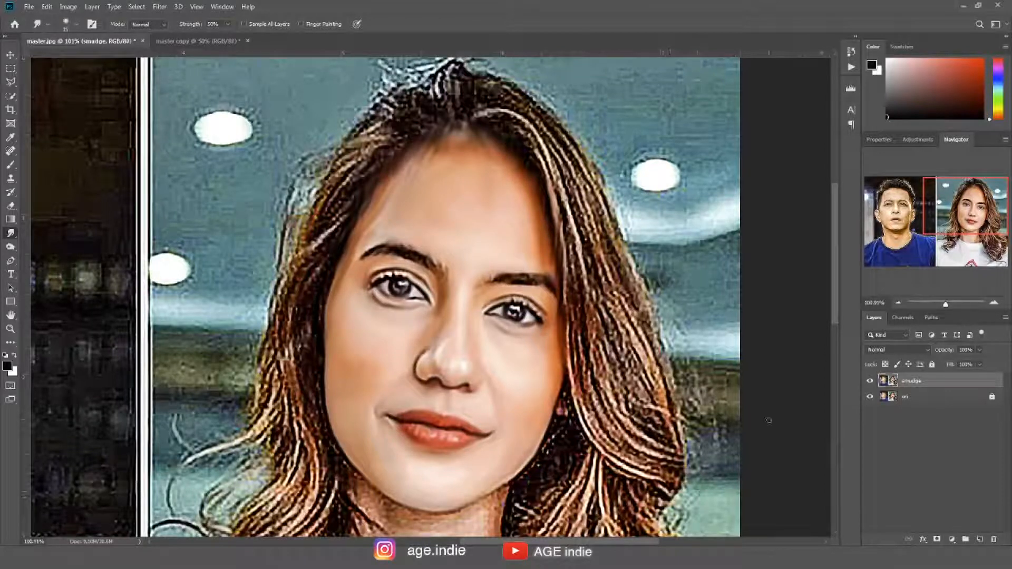
# Toggle the smudge layer's visibility to compare the smudged face with the original photo.
pyautogui.click(869, 381)
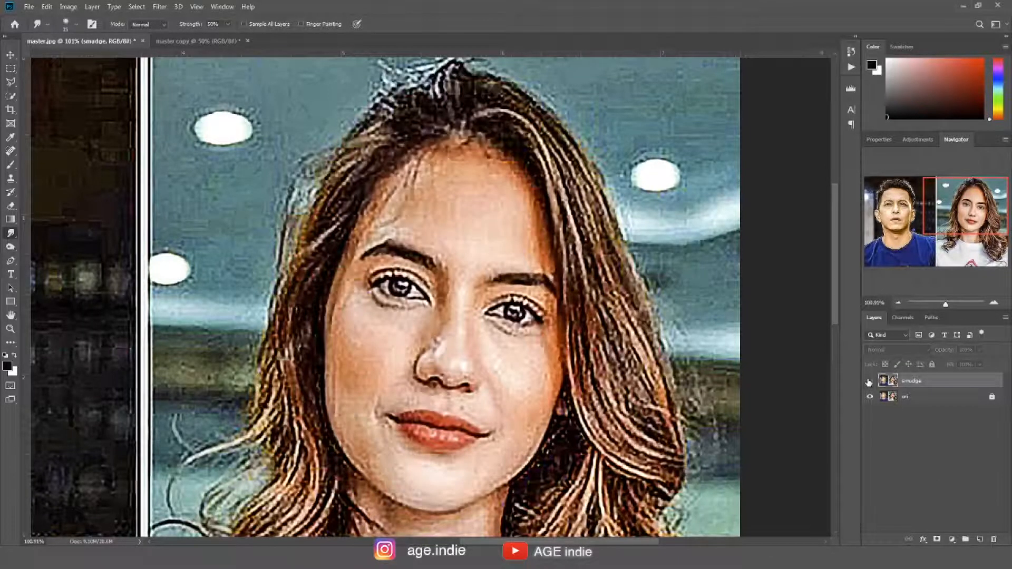
pyautogui.click(868, 381)
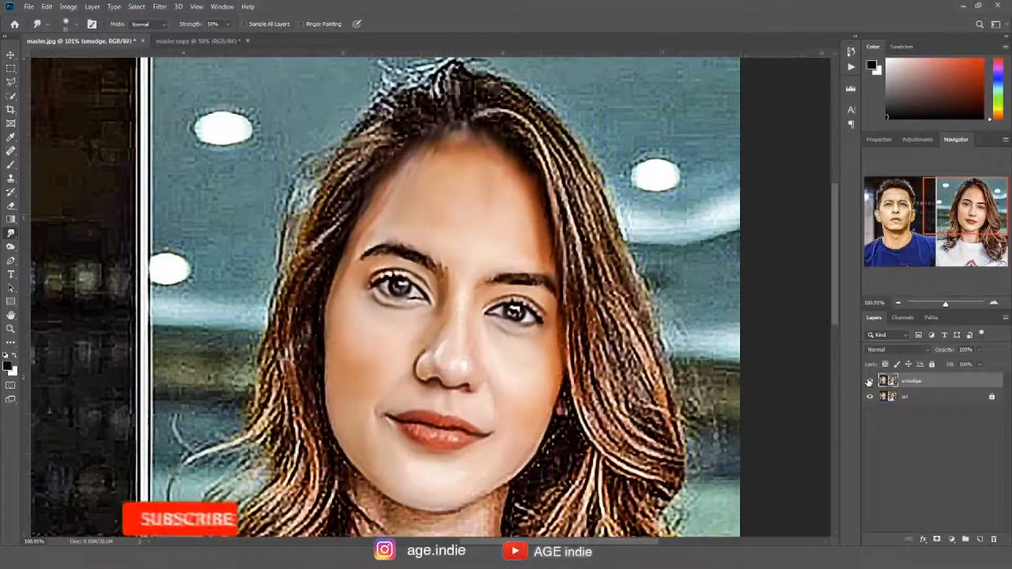
pyautogui.click(869, 381)
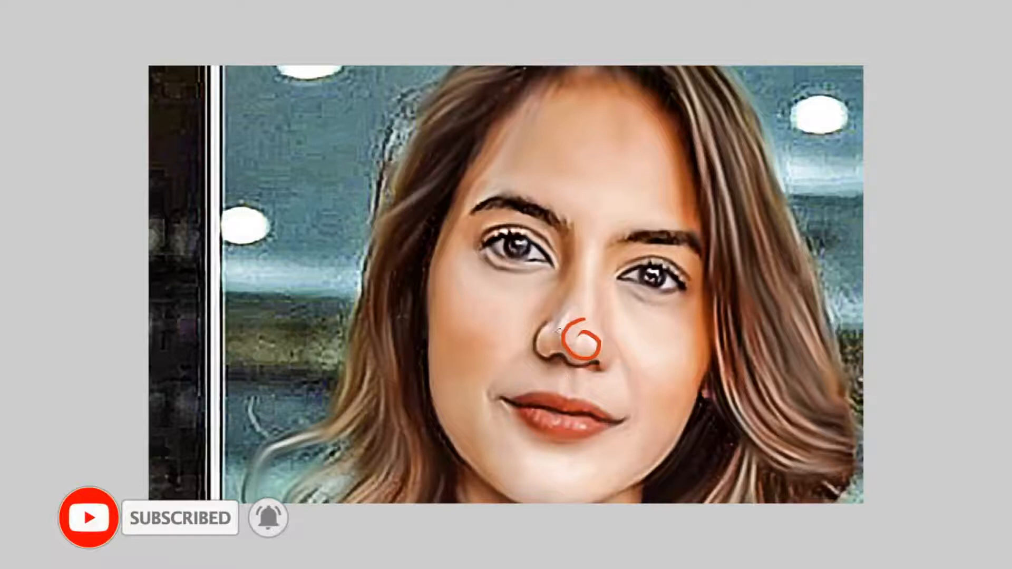
# Draw red guide swirls on the nose tip and both nostrils, plus a guide line down the nose bridge.
pyautogui.hotkey('ctrl', 'z')
pyautogui.moveTo(552, 333)
pyautogui.mouseDown()
pyautogui.moveTo(546, 350)
pyautogui.moveTo(531, 328)
pyautogui.mouseUp()
pyautogui.scroll(3, 571, 353)
pyautogui.moveTo(632, 345); pyautogui.dragTo(635, 355)
pyautogui.moveTo(603, 170)
pyautogui.mouseDown()
pyautogui.moveTo(591, 252)
pyautogui.moveTo(571, 279)
pyautogui.mouseUp()
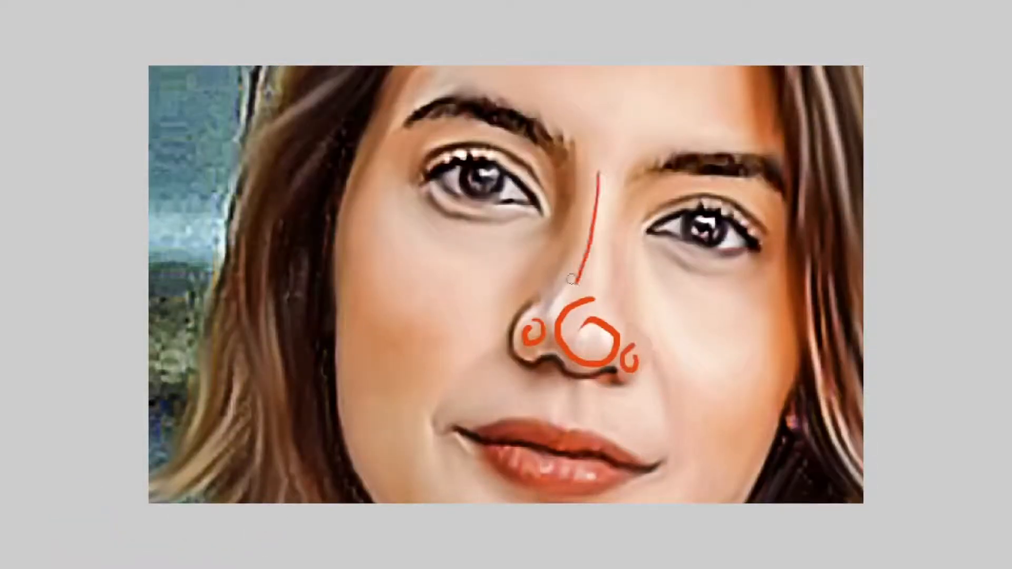
# Draw red guide arrows running outward from the nose across both cheeks.
pyautogui.scroll(-2, 543, 316)
pyautogui.moveTo(601, 243); pyautogui.dragTo(660, 353)
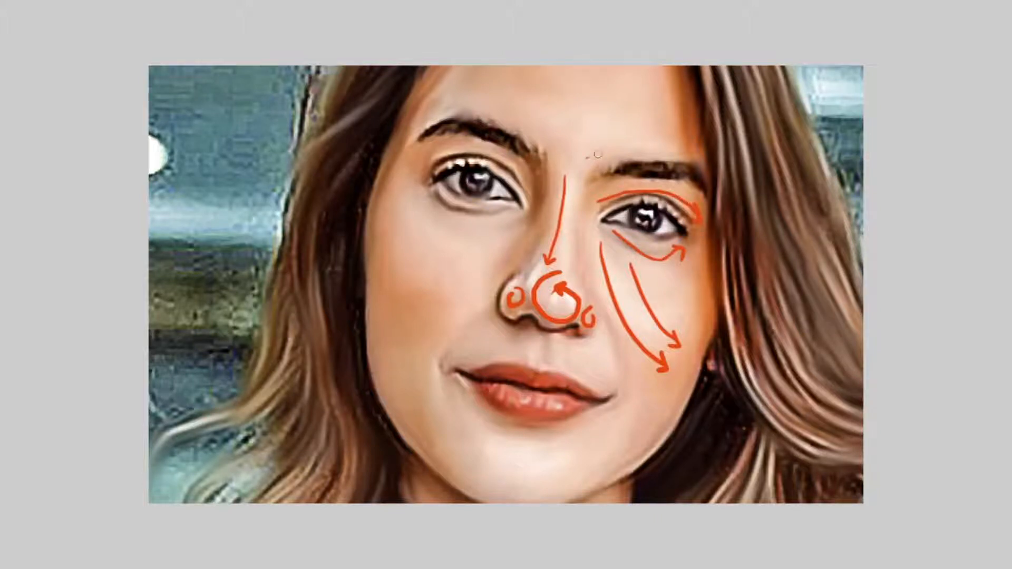
pyautogui.moveTo(442, 296); pyautogui.dragTo(535, 316)
pyautogui.moveTo(617, 247); pyautogui.dragTo(486, 310)
pyautogui.moveTo(492, 298); pyautogui.dragTo(495, 315)
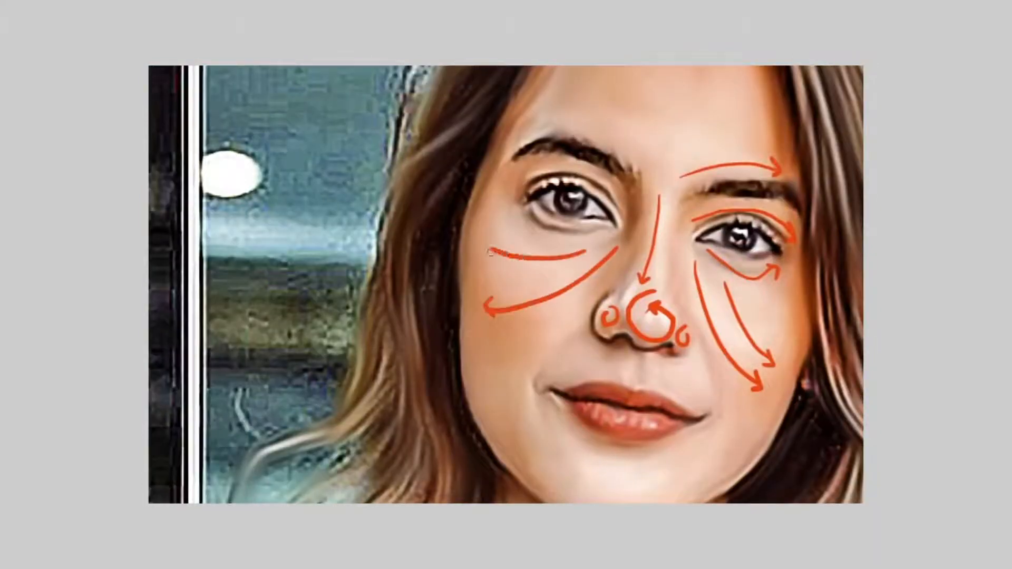
# Draw red guide arrows above the left-hand eyebrow and two across the forehead.
pyautogui.moveTo(655, 165); pyautogui.dragTo(547, 109)
pyautogui.moveTo(553, 101); pyautogui.dragTo(509, 233)
pyautogui.moveTo(533, 179); pyautogui.dragTo(637, 211)
pyautogui.moveTo(553, 153); pyautogui.dragTo(673, 181)
pyautogui.moveTo(666, 173); pyautogui.dragTo(662, 184)
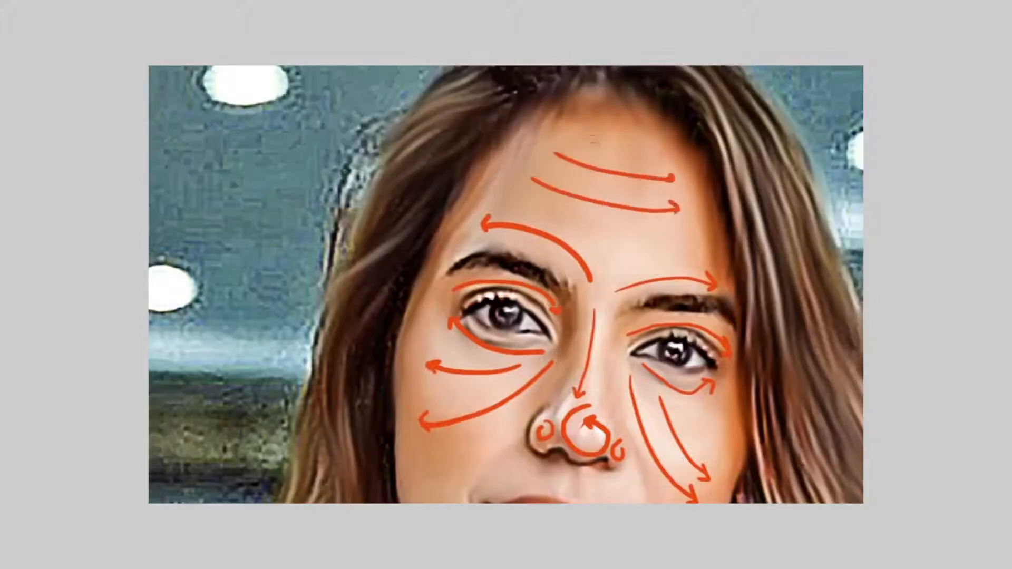
# Draw red guide arrows around the mouth and over the lower face.
pyautogui.moveTo(564, 474); pyautogui.dragTo(587, 271)
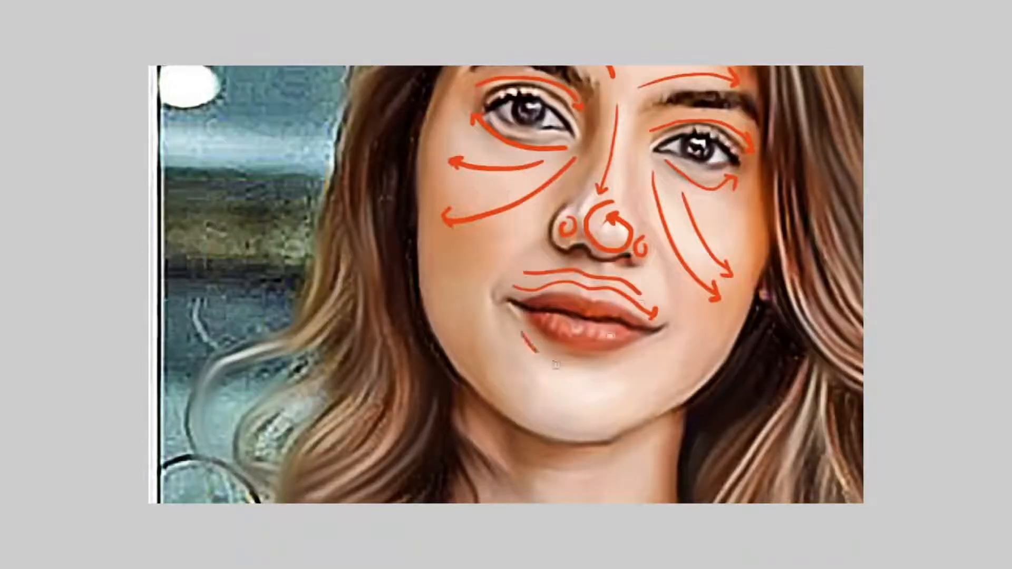
pyautogui.moveTo(555, 365); pyautogui.dragTo(631, 361)
pyautogui.moveTo(593, 383); pyautogui.dragTo(595, 414)
pyautogui.moveTo(482, 275); pyautogui.dragTo(466, 339)
pyautogui.moveTo(682, 278)
pyautogui.mouseDown()
pyautogui.moveTo(660, 377)
pyautogui.moveTo(637, 400)
pyautogui.mouseUp()
pyautogui.moveTo(527, 422)
pyautogui.mouseDown()
pyautogui.moveTo(527, 332)
pyautogui.moveTo(650, 377)
pyautogui.mouseUp()
pyautogui.moveTo(495, 387); pyautogui.dragTo(651, 419)
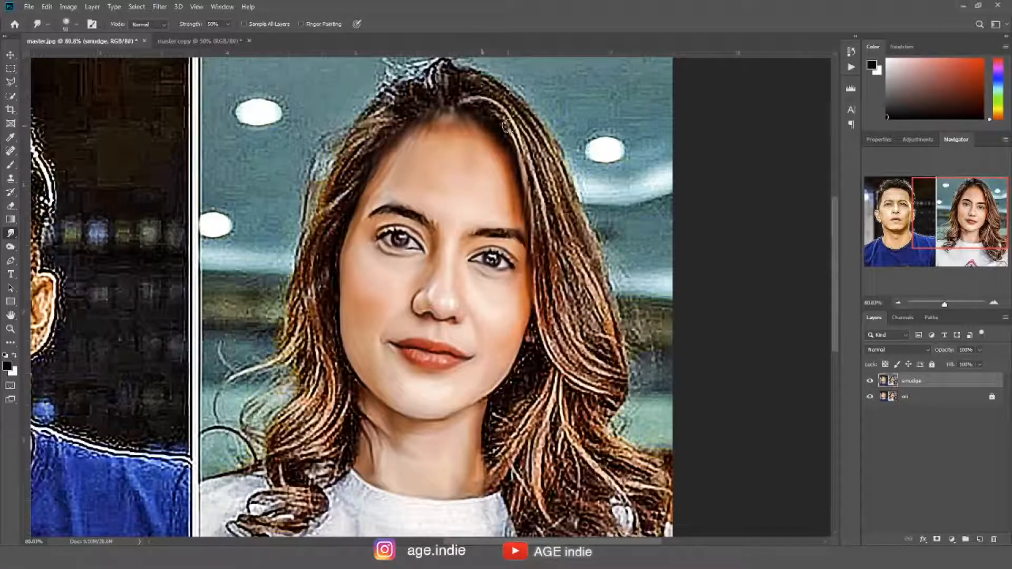
# Smudge the right-hand hair strands along their flow from the parting past the cheek to the curl below.
pyautogui.scroll(3, 501, 118)
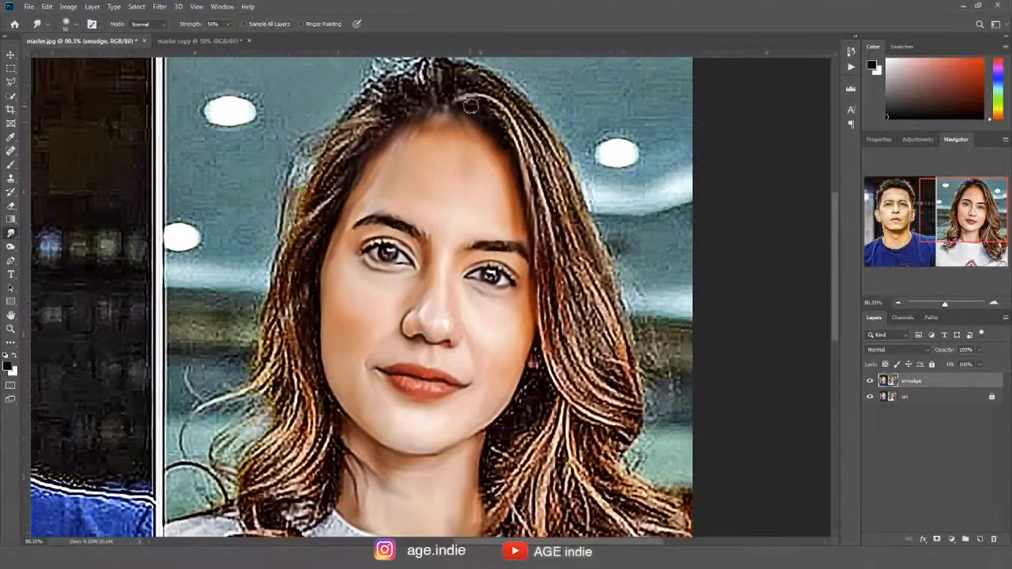
pyautogui.moveTo(459, 105)
pyautogui.mouseDown()
pyautogui.moveTo(534, 213)
pyautogui.moveTo(537, 241)
pyautogui.mouseUp()
pyautogui.moveTo(553, 393)
pyautogui.mouseDown()
pyautogui.moveTo(595, 423)
pyautogui.moveTo(643, 422)
pyautogui.mouseUp()
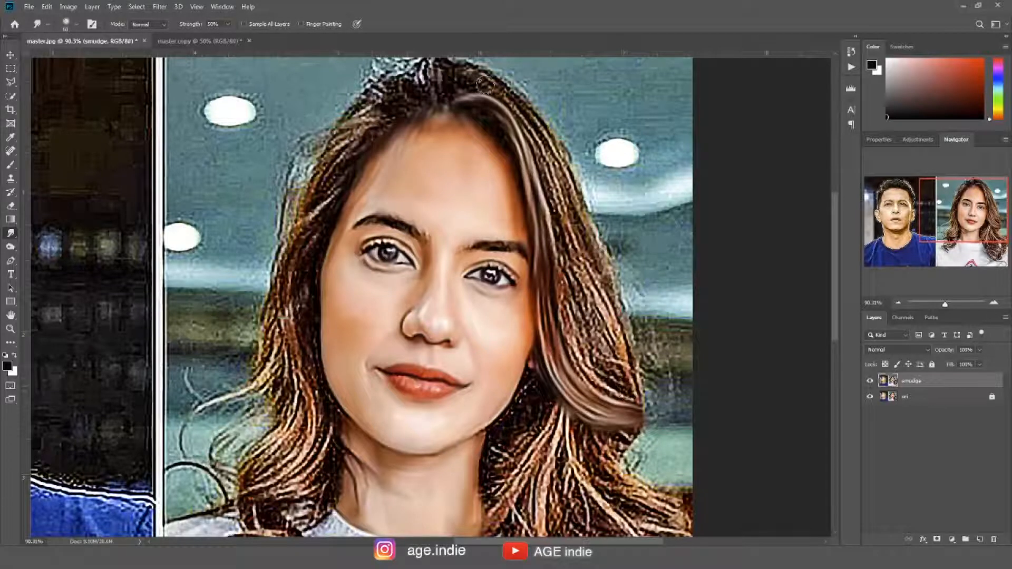
pyautogui.moveTo(506, 105)
pyautogui.mouseDown()
pyautogui.moveTo(559, 274)
pyautogui.moveTo(616, 392)
pyautogui.moveTo(629, 398)
pyautogui.mouseUp()
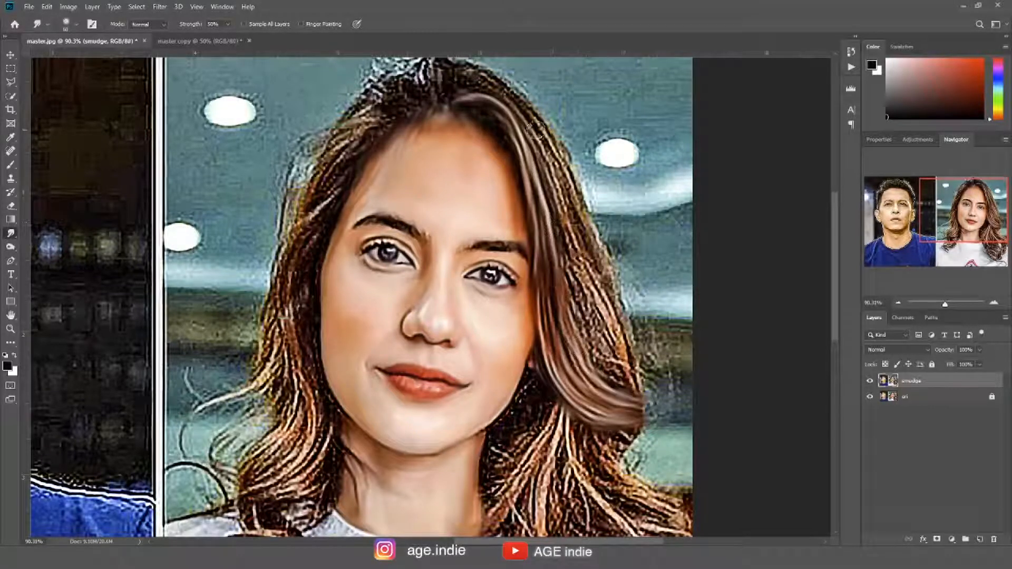
# Blend the middle and outer strands of the right-hand hair down to the curl at chin level.
pyautogui.moveTo(554, 211)
pyautogui.mouseDown()
pyautogui.moveTo(566, 301)
pyautogui.moveTo(607, 380)
pyautogui.mouseUp()
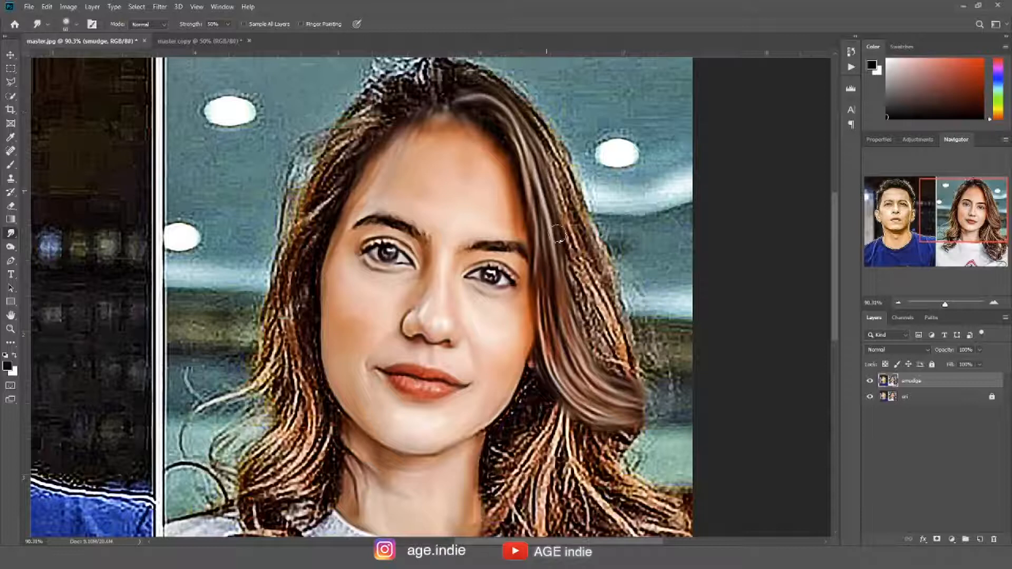
pyautogui.moveTo(581, 325); pyautogui.dragTo(614, 377)
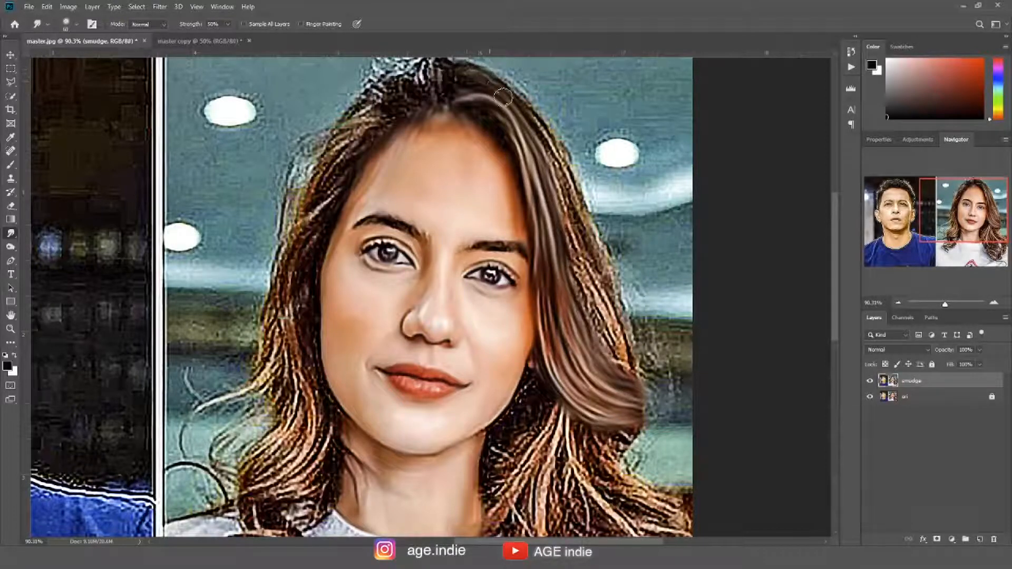
pyautogui.moveTo(540, 168)
pyautogui.mouseDown()
pyautogui.moveTo(565, 216)
pyautogui.moveTo(582, 302)
pyautogui.moveTo(635, 377)
pyautogui.mouseUp()
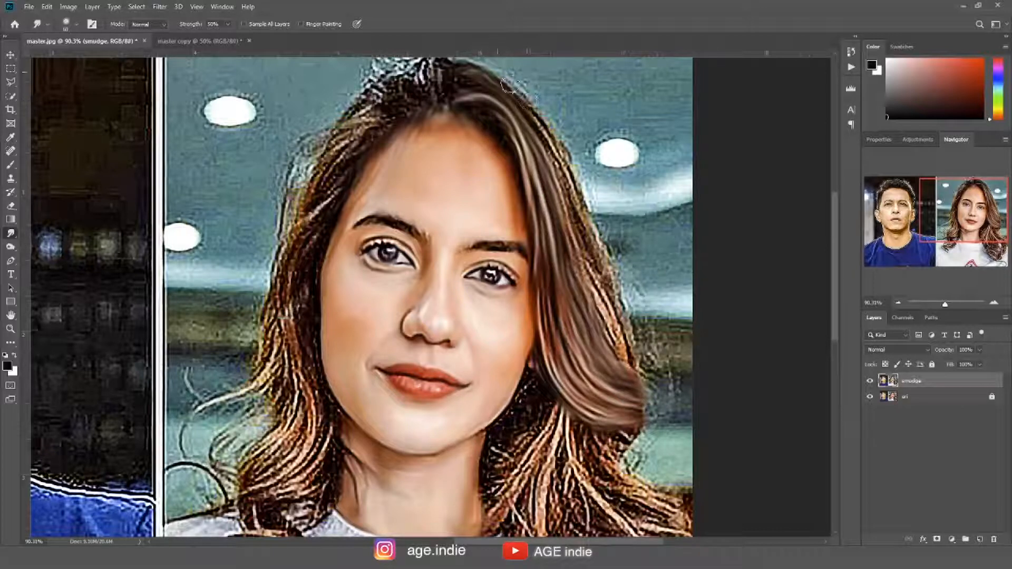
pyautogui.moveTo(572, 206)
pyautogui.mouseDown()
pyautogui.moveTo(609, 349)
pyautogui.moveTo(630, 375)
pyautogui.mouseUp()
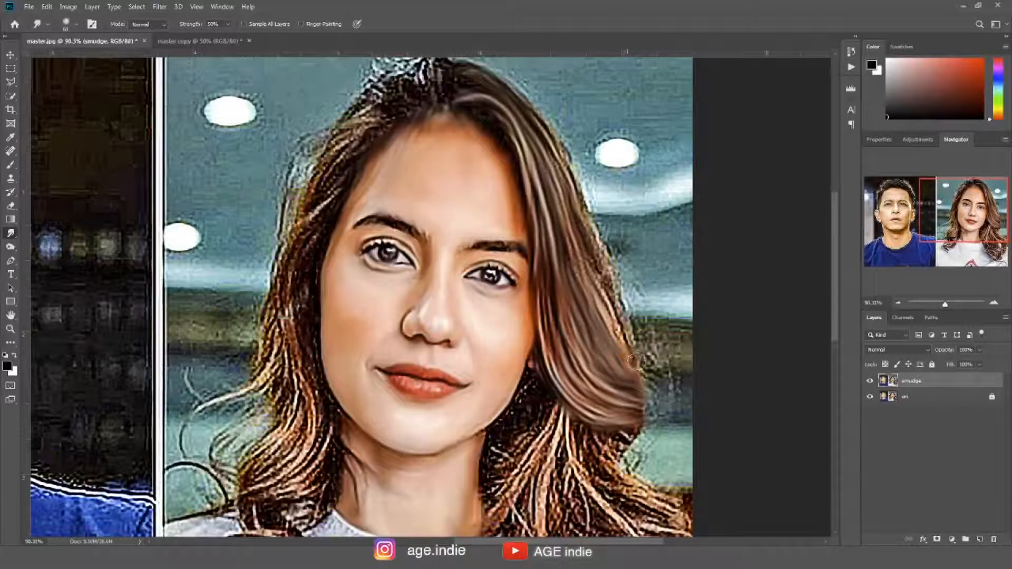
pyautogui.moveTo(577, 202); pyautogui.dragTo(597, 303)
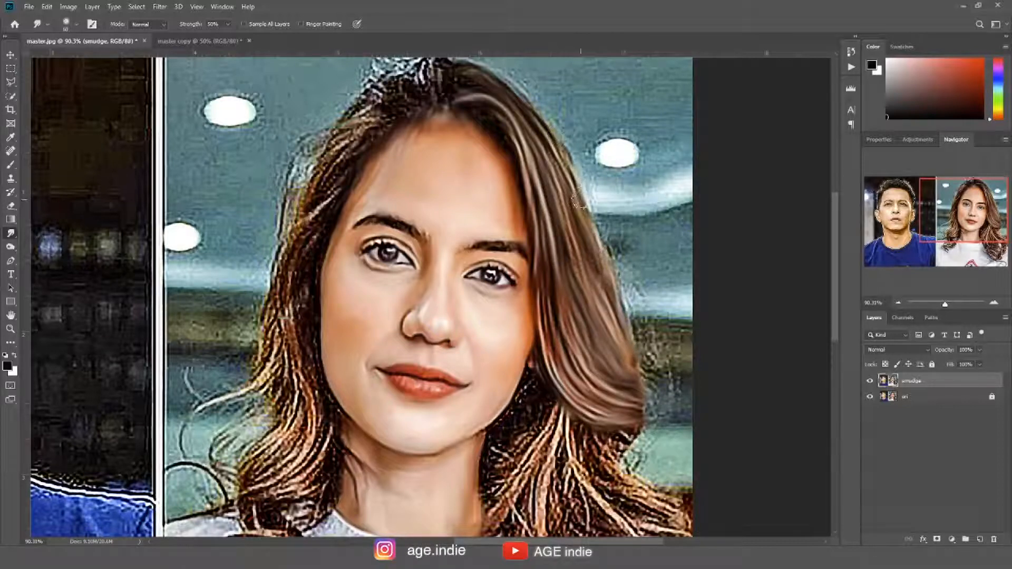
# Smooth the outer contour of the right-hand hair against the background and blend the strands at the crown.
pyautogui.scroll(3, 548, 163)
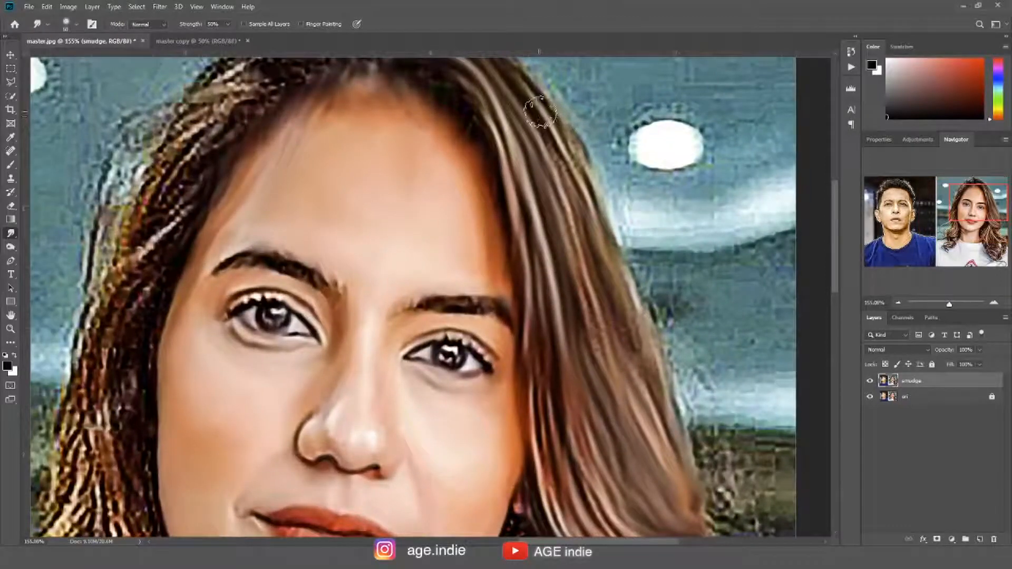
pyautogui.moveTo(538, 95)
pyautogui.mouseDown()
pyautogui.moveTo(592, 336)
pyautogui.moveTo(617, 387)
pyautogui.mouseUp()
pyautogui.moveTo(557, 106); pyautogui.dragTo(642, 343)
pyautogui.moveTo(589, 173); pyautogui.dragTo(605, 295)
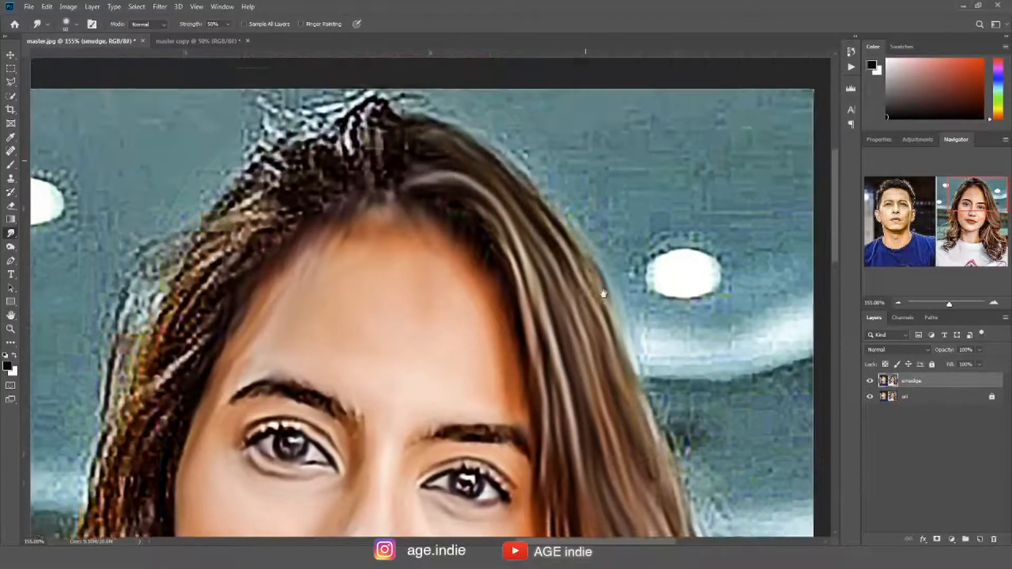
pyautogui.moveTo(449, 111); pyautogui.dragTo(516, 156)
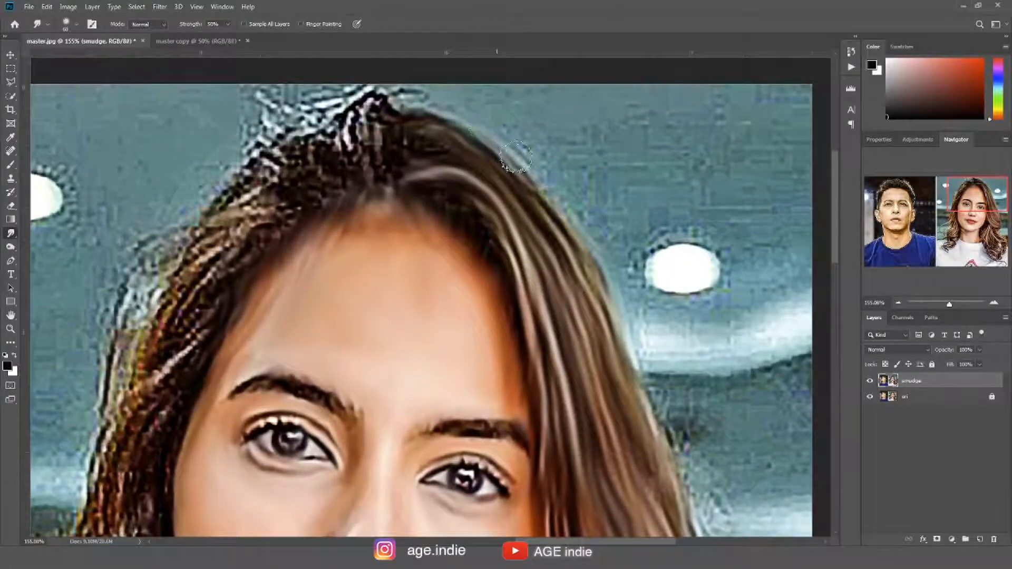
pyautogui.moveTo(383, 150)
pyautogui.mouseDown()
pyautogui.moveTo(316, 158)
pyautogui.moveTo(321, 205)
pyautogui.mouseUp()
# Smudge the right-hand hair beside the neck in long strokes from below the jaw to the shirt collar.
pyautogui.moveTo(511, 352); pyautogui.dragTo(448, 109)
pyautogui.moveTo(579, 376)
pyautogui.mouseDown()
pyautogui.moveTo(530, 210)
pyautogui.moveTo(559, 151)
pyautogui.mouseUp()
pyautogui.moveTo(451, 182); pyautogui.dragTo(369, 280)
pyautogui.moveTo(467, 208)
pyautogui.mouseDown()
pyautogui.moveTo(378, 319)
pyautogui.moveTo(371, 369)
pyautogui.moveTo(464, 226)
pyautogui.moveTo(369, 399)
pyautogui.mouseUp()
pyautogui.moveTo(493, 234); pyautogui.dragTo(369, 444)
pyautogui.moveTo(498, 256)
pyautogui.mouseDown()
pyautogui.moveTo(436, 337)
pyautogui.moveTo(370, 455)
pyautogui.mouseUp()
pyautogui.moveTo(498, 232); pyautogui.dragTo(403, 464)
pyautogui.moveTo(492, 264); pyautogui.dragTo(414, 495)
pyautogui.moveTo(506, 279)
pyautogui.mouseDown()
pyautogui.moveTo(427, 408)
pyautogui.moveTo(424, 509)
pyautogui.mouseUp()
pyautogui.moveTo(477, 304); pyautogui.dragTo(437, 214)
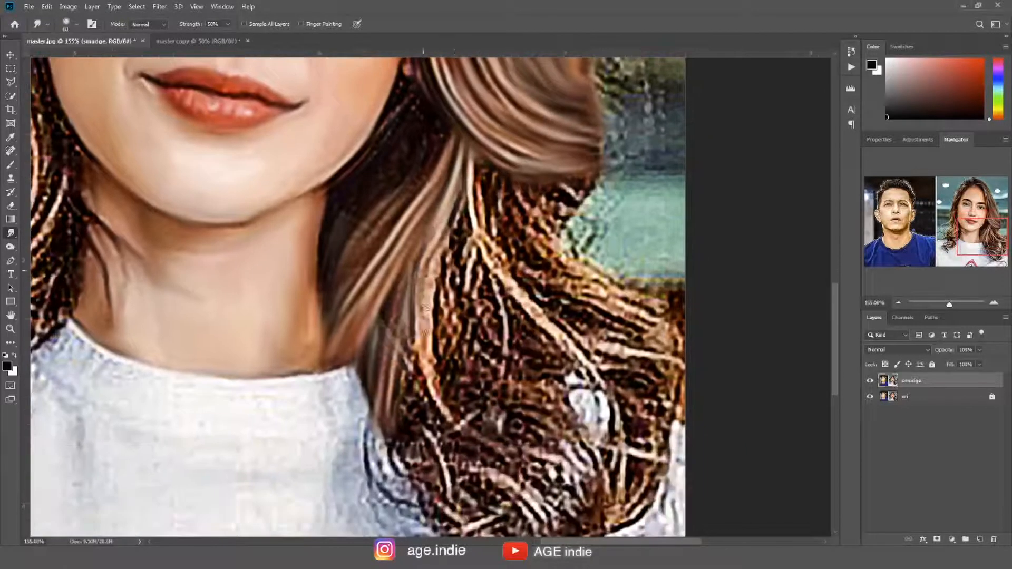
# Blend the inner right-hand hair lock over the shirt from the collar to its curled tip.
pyautogui.moveTo(390, 311)
pyautogui.mouseDown()
pyautogui.moveTo(372, 390)
pyautogui.moveTo(429, 506)
pyautogui.mouseUp()
pyautogui.moveTo(407, 385); pyautogui.dragTo(438, 487)
pyautogui.moveTo(445, 237)
pyautogui.mouseDown()
pyautogui.moveTo(431, 371)
pyautogui.moveTo(515, 429)
pyautogui.mouseUp()
pyautogui.moveTo(412, 337); pyautogui.dragTo(474, 469)
pyautogui.moveTo(412, 365)
pyautogui.mouseDown()
pyautogui.moveTo(416, 287)
pyautogui.moveTo(515, 521)
pyautogui.mouseUp()
pyautogui.moveTo(444, 444); pyautogui.dragTo(496, 522)
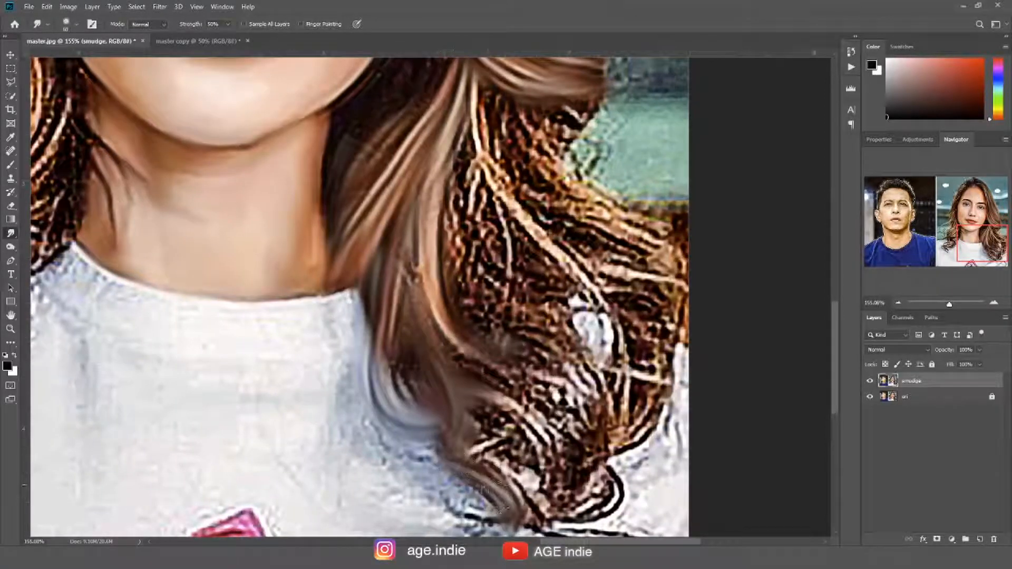
pyautogui.moveTo(484, 385)
pyautogui.mouseDown()
pyautogui.moveTo(475, 411)
pyautogui.moveTo(528, 511)
pyautogui.mouseUp()
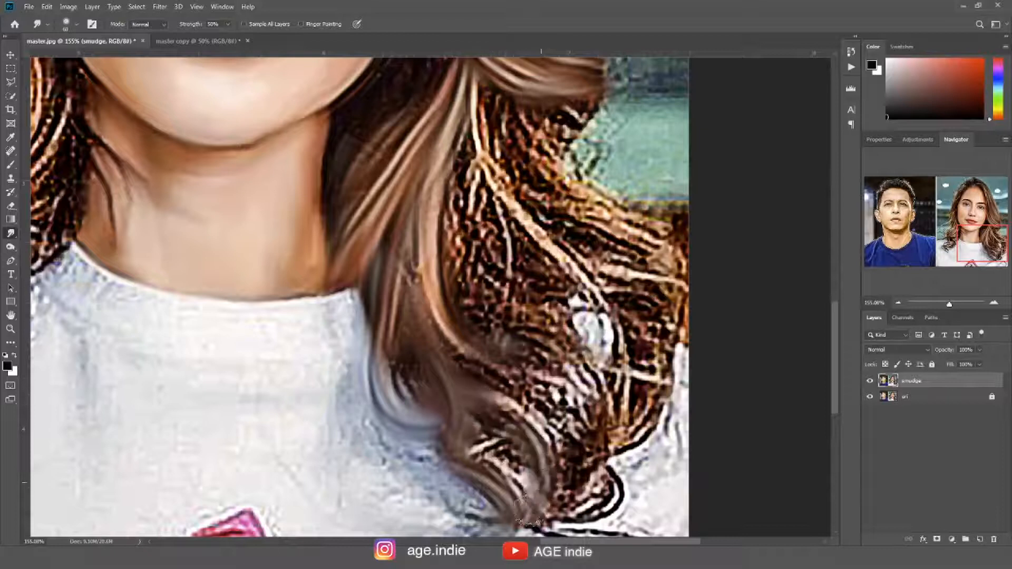
pyautogui.moveTo(480, 424)
pyautogui.mouseDown()
pyautogui.moveTo(532, 494)
pyautogui.moveTo(533, 474)
pyautogui.moveTo(530, 503)
pyautogui.mouseUp()
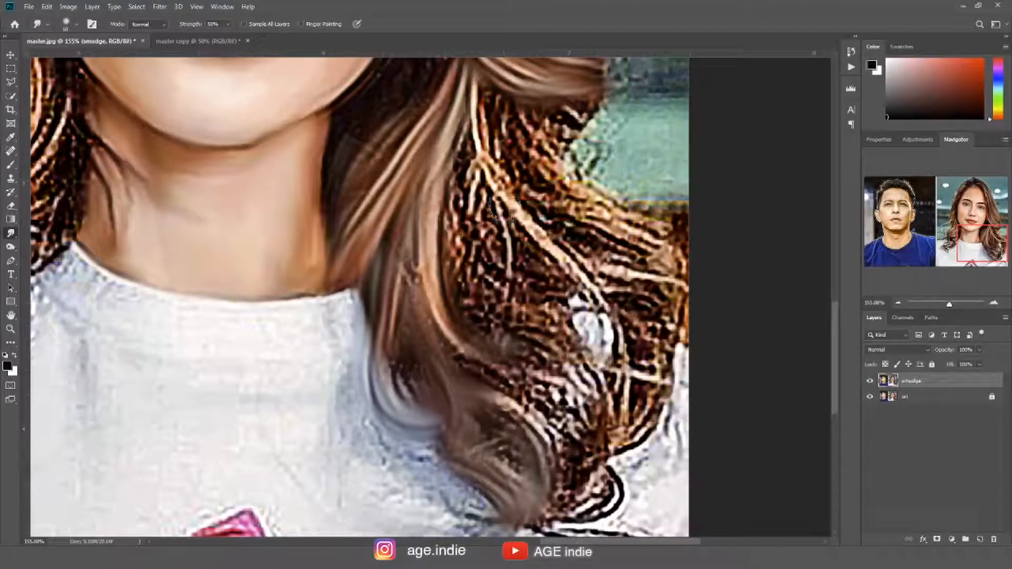
# Smudge the middle strands of the lower right-hand hair from below the chin-level curl toward the tips.
pyautogui.moveTo(475, 98)
pyautogui.mouseDown()
pyautogui.moveTo(452, 190)
pyautogui.moveTo(459, 348)
pyautogui.moveTo(527, 437)
pyautogui.moveTo(542, 515)
pyautogui.mouseUp()
pyautogui.moveTo(468, 134)
pyautogui.mouseDown()
pyautogui.moveTo(509, 249)
pyautogui.moveTo(586, 359)
pyautogui.mouseUp()
pyautogui.moveTo(475, 183)
pyautogui.mouseDown()
pyautogui.moveTo(580, 375)
pyautogui.moveTo(548, 363)
pyautogui.mouseUp()
pyautogui.moveTo(458, 263)
pyautogui.mouseDown()
pyautogui.moveTo(501, 340)
pyautogui.moveTo(579, 416)
pyautogui.moveTo(588, 437)
pyautogui.mouseUp()
pyautogui.moveTo(462, 282)
pyautogui.mouseDown()
pyautogui.moveTo(531, 352)
pyautogui.moveTo(578, 433)
pyautogui.mouseUp()
pyautogui.moveTo(493, 419); pyautogui.dragTo(527, 482)
# Smudge the outer strands of the lower right-hand hair along their curve toward the photo's edge.
pyautogui.moveTo(482, 106); pyautogui.dragTo(619, 366)
pyautogui.moveTo(469, 171); pyautogui.dragTo(498, 278)
pyautogui.moveTo(490, 123)
pyautogui.mouseDown()
pyautogui.moveTo(594, 286)
pyautogui.moveTo(599, 434)
pyautogui.mouseUp()
pyautogui.moveTo(511, 117)
pyautogui.mouseDown()
pyautogui.moveTo(638, 293)
pyautogui.moveTo(653, 295)
pyautogui.mouseUp()
pyautogui.moveTo(524, 129); pyautogui.dragTo(659, 282)
pyautogui.moveTo(589, 233)
pyautogui.mouseDown()
pyautogui.moveTo(508, 219)
pyautogui.moveTo(592, 254)
pyautogui.mouseUp()
pyautogui.moveTo(478, 131); pyautogui.dragTo(591, 238)
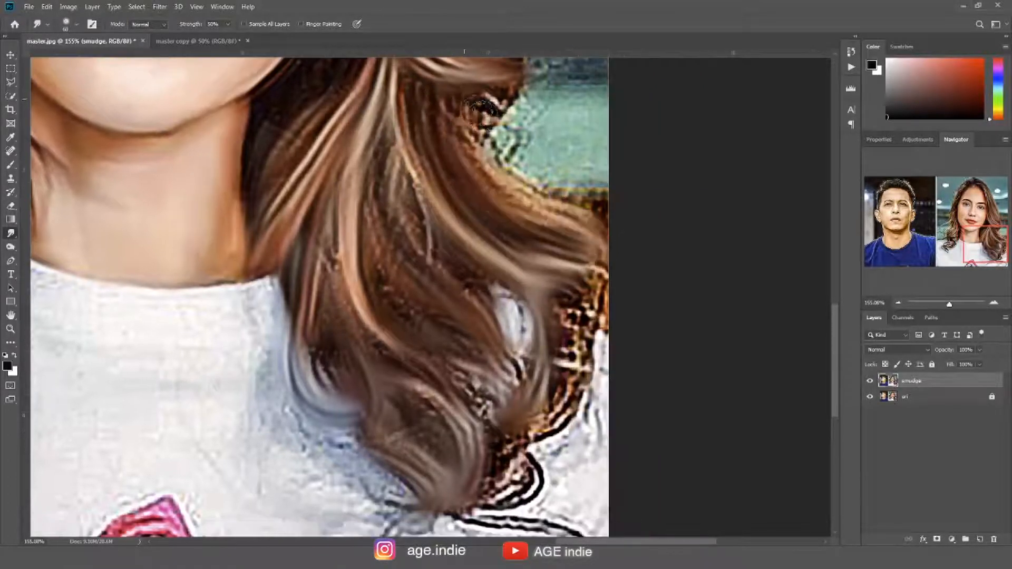
# Blend the curled tips and outer edge of the lower right-hand hair around the white shirt gap.
pyautogui.moveTo(481, 112); pyautogui.dragTo(509, 117)
pyautogui.moveTo(543, 291); pyautogui.dragTo(519, 441)
pyautogui.moveTo(517, 354); pyautogui.dragTo(519, 387)
pyautogui.moveTo(443, 379); pyautogui.dragTo(498, 438)
pyautogui.moveTo(464, 498); pyautogui.dragTo(518, 469)
pyautogui.moveTo(571, 353); pyautogui.dragTo(548, 430)
pyautogui.moveTo(590, 271); pyautogui.dragTo(580, 350)
pyautogui.moveTo(558, 293); pyautogui.dragTo(569, 337)
# Touch up the remaining rough patches in the lower right-hand hair with short smudge strokes.
pyautogui.moveTo(427, 227); pyautogui.dragTo(487, 316)
pyautogui.moveTo(330, 247); pyautogui.dragTo(329, 322)
pyautogui.moveTo(342, 308); pyautogui.dragTo(395, 364)
pyautogui.moveTo(430, 414); pyautogui.dragTo(458, 461)
pyautogui.moveTo(316, 361); pyautogui.dragTo(342, 401)
pyautogui.moveTo(491, 129); pyautogui.dragTo(587, 211)
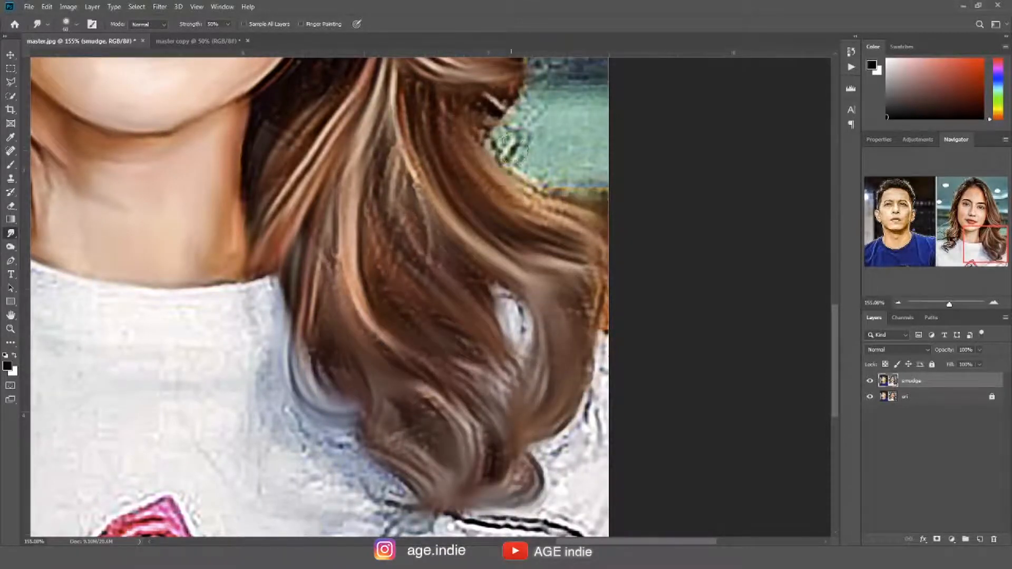
# Unify the lower right-hand hair with long smudge strokes through its middle and along its outer edge.
pyautogui.moveTo(364, 147); pyautogui.dragTo(551, 439)
pyautogui.moveTo(514, 293); pyautogui.dragTo(450, 398)
pyautogui.moveTo(400, 137); pyautogui.dragTo(509, 280)
pyautogui.moveTo(494, 123); pyautogui.dragTo(608, 324)
pyautogui.moveTo(576, 221); pyautogui.dragTo(585, 247)
# Smudge the left-hand hair from the hairline outward, from the upper head down to eyebrow level.
pyautogui.moveTo(498, 187)
pyautogui.mouseDown()
pyautogui.moveTo(484, 154)
pyautogui.moveTo(482, 201)
pyautogui.moveTo(481, 177)
pyautogui.moveTo(437, 202)
pyautogui.moveTo(477, 230)
pyautogui.moveTo(494, 202)
pyautogui.moveTo(484, 195)
pyautogui.moveTo(416, 232)
pyautogui.mouseUp()
pyautogui.moveTo(501, 214)
pyautogui.mouseDown()
pyautogui.moveTo(450, 238)
pyautogui.moveTo(419, 237)
pyautogui.moveTo(387, 271)
pyautogui.mouseUp()
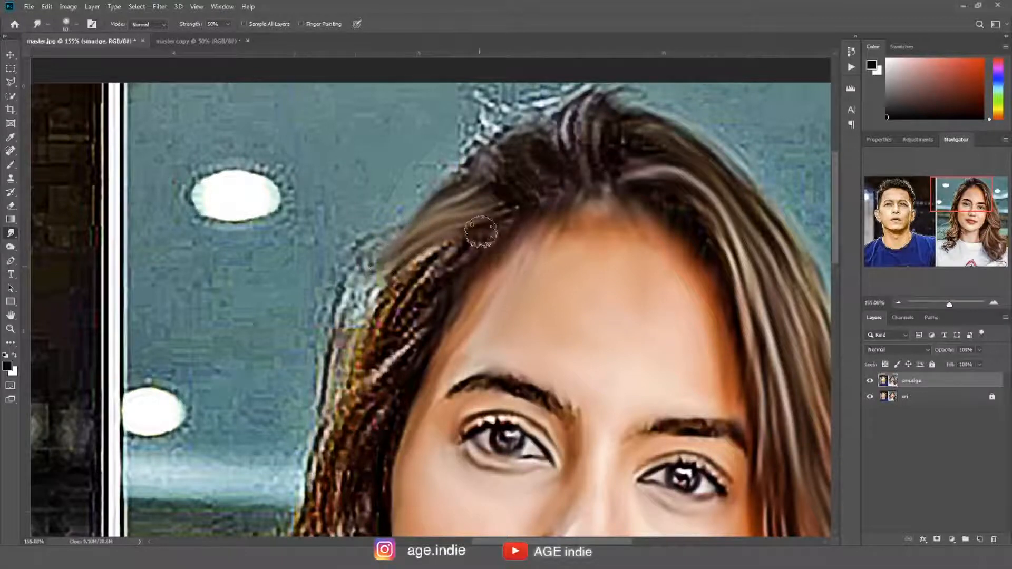
pyautogui.moveTo(462, 242)
pyautogui.mouseDown()
pyautogui.moveTo(403, 277)
pyautogui.moveTo(376, 311)
pyautogui.mouseUp()
pyautogui.moveTo(474, 260)
pyautogui.mouseDown()
pyautogui.moveTo(401, 300)
pyautogui.moveTo(358, 358)
pyautogui.mouseUp()
pyautogui.moveTo(455, 264)
pyautogui.mouseDown()
pyautogui.moveTo(410, 300)
pyautogui.moveTo(368, 355)
pyautogui.mouseUp()
pyautogui.moveTo(426, 314); pyautogui.dragTo(363, 373)
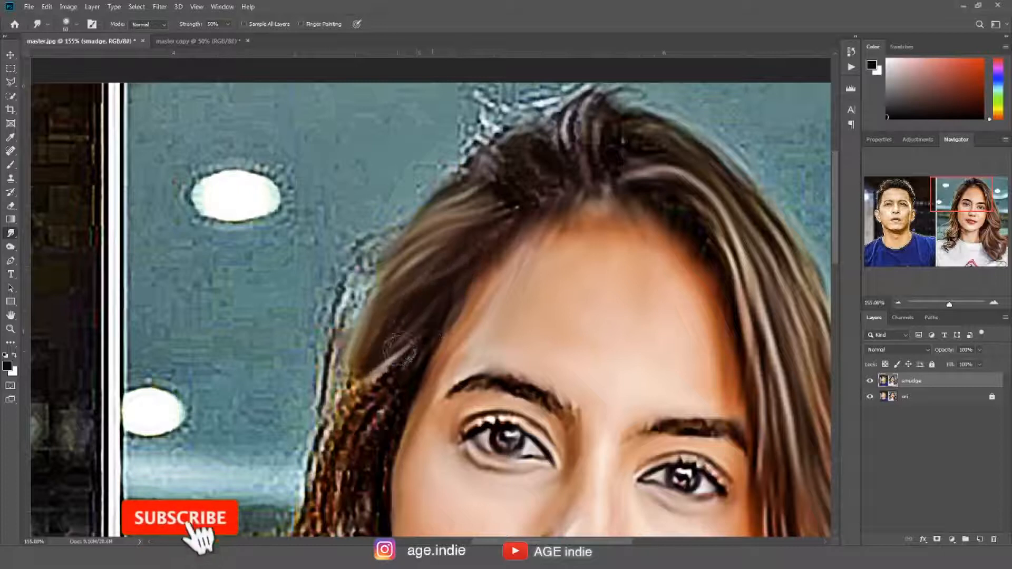
# Smudge the left-hand hair from eye level down the side of the woman's face to its wavy outer strands.
pyautogui.moveTo(414, 342); pyautogui.dragTo(326, 443)
pyautogui.moveTo(401, 378); pyautogui.dragTo(510, 211)
pyautogui.moveTo(452, 266); pyautogui.dragTo(442, 464)
pyautogui.moveTo(460, 295); pyautogui.dragTo(448, 495)
pyautogui.moveTo(483, 339); pyautogui.dragTo(463, 411)
pyautogui.moveTo(499, 285); pyautogui.dragTo(485, 471)
pyautogui.moveTo(457, 339)
pyautogui.mouseDown()
pyautogui.moveTo(522, 212)
pyautogui.moveTo(397, 398)
pyautogui.moveTo(342, 506)
pyautogui.mouseUp()
pyautogui.moveTo(488, 272)
pyautogui.mouseDown()
pyautogui.moveTo(456, 351)
pyautogui.moveTo(464, 365)
pyautogui.moveTo(495, 302)
pyautogui.moveTo(401, 378)
pyautogui.moveTo(442, 372)
pyautogui.mouseUp()
pyautogui.moveTo(523, 204)
pyautogui.mouseDown()
pyautogui.moveTo(500, 278)
pyautogui.moveTo(450, 349)
pyautogui.moveTo(433, 409)
pyautogui.mouseUp()
pyautogui.moveTo(531, 206)
pyautogui.mouseDown()
pyautogui.moveTo(508, 292)
pyautogui.moveTo(438, 416)
pyautogui.moveTo(543, 269)
pyautogui.moveTo(496, 353)
pyautogui.moveTo(439, 413)
pyautogui.mouseUp()
pyautogui.moveTo(535, 279); pyautogui.dragTo(468, 369)
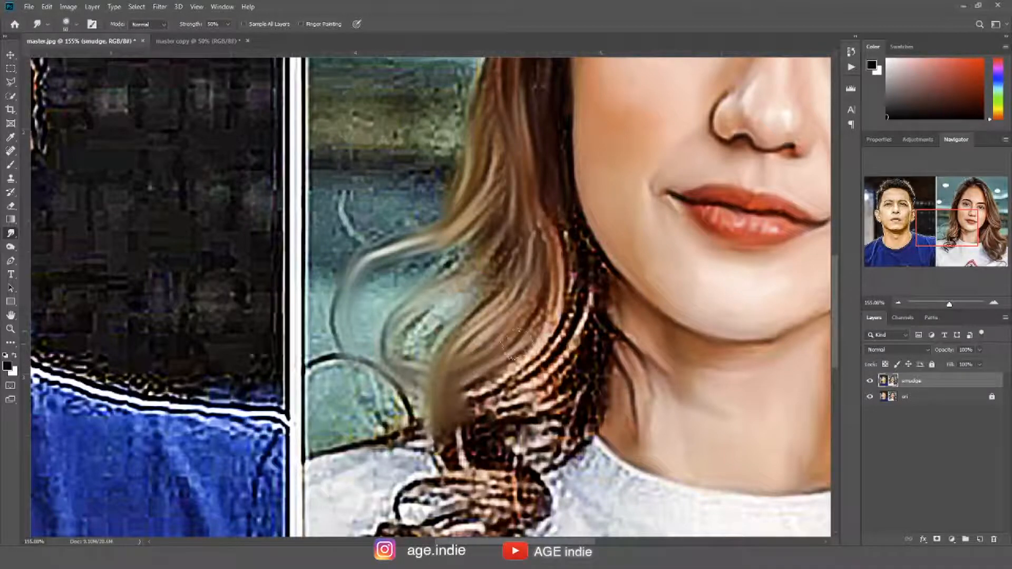
# Blend the left-hand hair beside the woman's jaw with long curved smudge strokes into the lower curl.
pyautogui.moveTo(522, 196)
pyautogui.mouseDown()
pyautogui.moveTo(511, 256)
pyautogui.moveTo(491, 282)
pyautogui.mouseUp()
pyautogui.moveTo(566, 226)
pyautogui.mouseDown()
pyautogui.moveTo(554, 316)
pyautogui.moveTo(501, 373)
pyautogui.moveTo(445, 400)
pyautogui.moveTo(437, 464)
pyautogui.mouseUp()
pyautogui.moveTo(560, 234); pyautogui.dragTo(568, 338)
pyautogui.moveTo(574, 231)
pyautogui.mouseDown()
pyautogui.moveTo(570, 319)
pyautogui.moveTo(531, 376)
pyautogui.moveTo(467, 432)
pyautogui.mouseUp()
pyautogui.moveTo(572, 220)
pyautogui.mouseDown()
pyautogui.moveTo(598, 271)
pyautogui.moveTo(590, 312)
pyautogui.mouseUp()
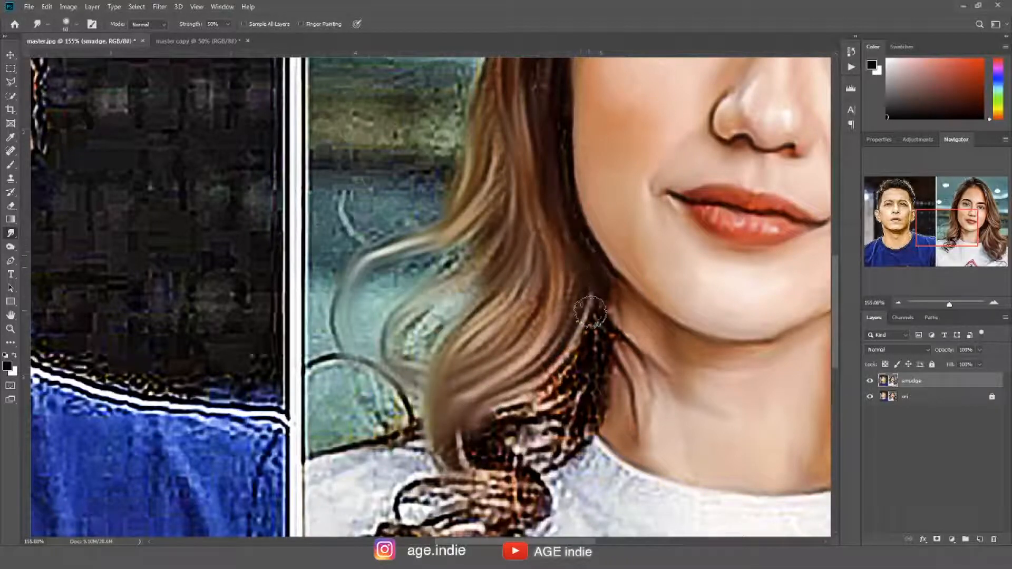
pyautogui.moveTo(575, 260)
pyautogui.mouseDown()
pyautogui.moveTo(548, 372)
pyautogui.moveTo(480, 413)
pyautogui.mouseUp()
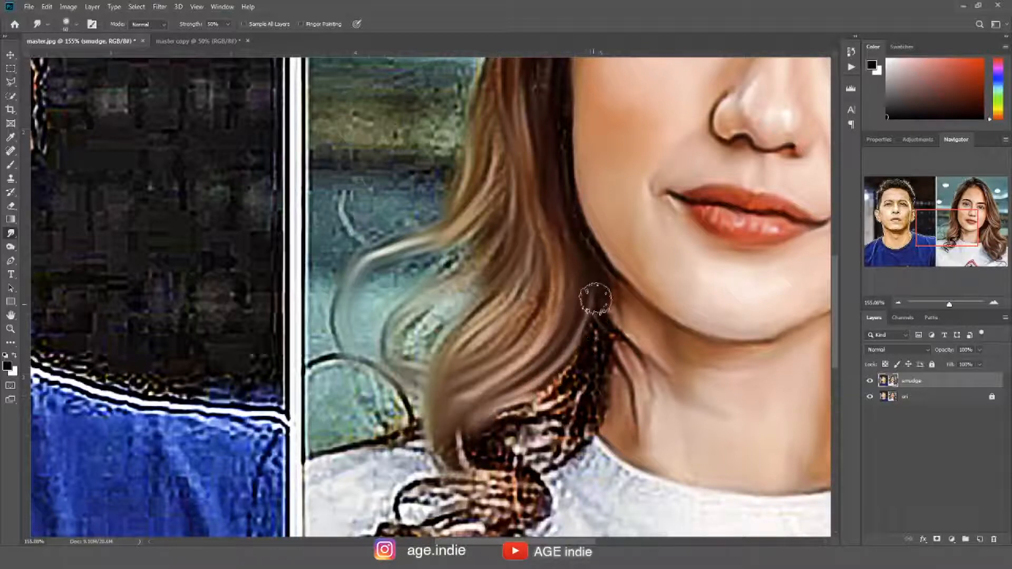
pyautogui.moveTo(594, 296); pyautogui.dragTo(474, 427)
# Smudge the dark strands beside the neck and the left-hand curl resting on the white shirt, including its tips.
pyautogui.moveTo(559, 381)
pyautogui.mouseDown()
pyautogui.moveTo(451, 447)
pyautogui.moveTo(492, 481)
pyautogui.mouseUp()
pyautogui.moveTo(566, 406); pyautogui.dragTo(611, 302)
pyautogui.moveTo(637, 244)
pyautogui.mouseDown()
pyautogui.moveTo(626, 281)
pyautogui.moveTo(535, 342)
pyautogui.moveTo(581, 399)
pyautogui.mouseUp()
pyautogui.moveTo(632, 289)
pyautogui.mouseDown()
pyautogui.moveTo(627, 311)
pyautogui.moveTo(568, 331)
pyautogui.moveTo(567, 363)
pyautogui.mouseUp()
pyautogui.moveTo(652, 216)
pyautogui.mouseDown()
pyautogui.moveTo(665, 266)
pyautogui.moveTo(654, 329)
pyautogui.mouseUp()
pyautogui.moveTo(655, 210); pyautogui.dragTo(687, 324)
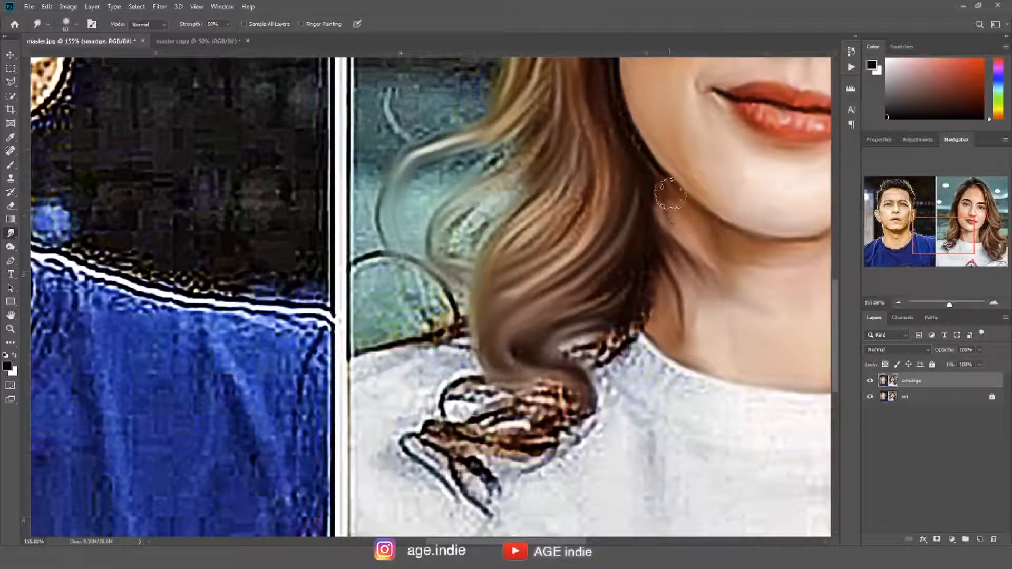
pyautogui.moveTo(628, 315)
pyautogui.mouseDown()
pyautogui.moveTo(610, 352)
pyautogui.moveTo(584, 358)
pyautogui.moveTo(607, 327)
pyautogui.moveTo(588, 344)
pyautogui.moveTo(549, 343)
pyautogui.moveTo(548, 389)
pyautogui.moveTo(446, 379)
pyautogui.moveTo(471, 413)
pyautogui.mouseUp()
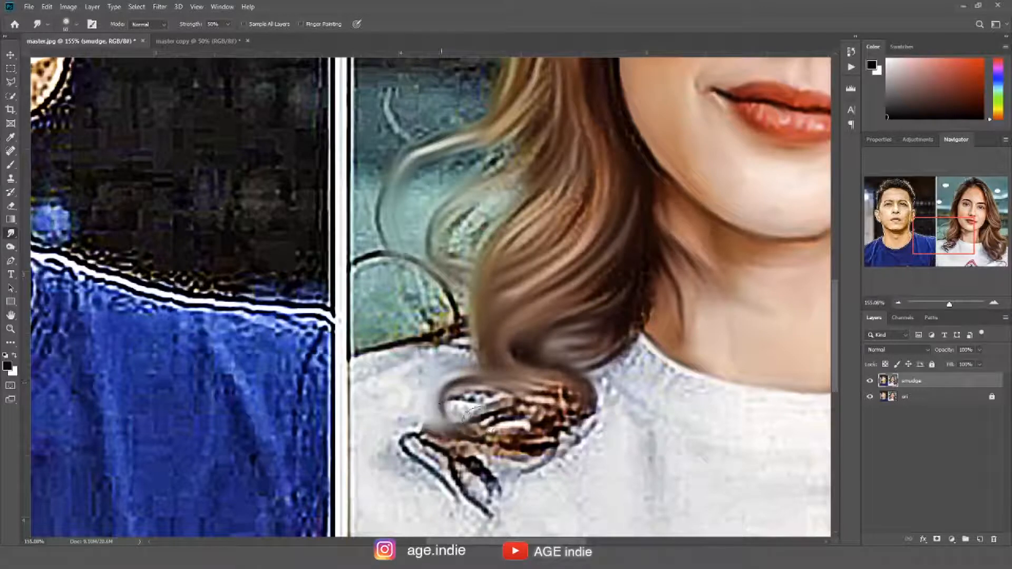
pyautogui.moveTo(548, 391)
pyautogui.mouseDown()
pyautogui.moveTo(461, 399)
pyautogui.moveTo(451, 414)
pyautogui.moveTo(580, 403)
pyautogui.moveTo(506, 406)
pyautogui.moveTo(522, 427)
pyautogui.moveTo(439, 430)
pyautogui.moveTo(466, 492)
pyautogui.moveTo(545, 436)
pyautogui.moveTo(558, 413)
pyautogui.moveTo(461, 421)
pyautogui.moveTo(580, 414)
pyautogui.moveTo(421, 439)
pyautogui.moveTo(458, 490)
pyautogui.moveTo(548, 411)
pyautogui.moveTo(490, 448)
pyautogui.moveTo(488, 477)
pyautogui.moveTo(542, 474)
pyautogui.mouseUp()
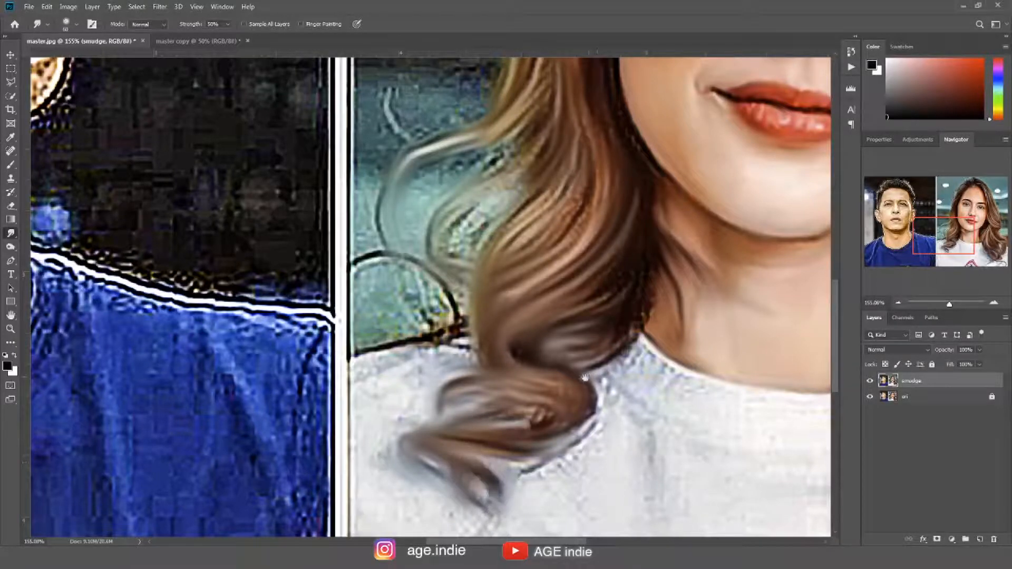
# Smooth the white shirt around the left-hand curl and along the collar, and blend the dark hair beside the neck.
pyautogui.moveTo(585, 377); pyautogui.dragTo(456, 293)
pyautogui.moveTo(510, 356); pyautogui.dragTo(462, 314)
pyautogui.moveTo(475, 361); pyautogui.dragTo(528, 370)
pyautogui.moveTo(510, 276); pyautogui.dragTo(533, 314)
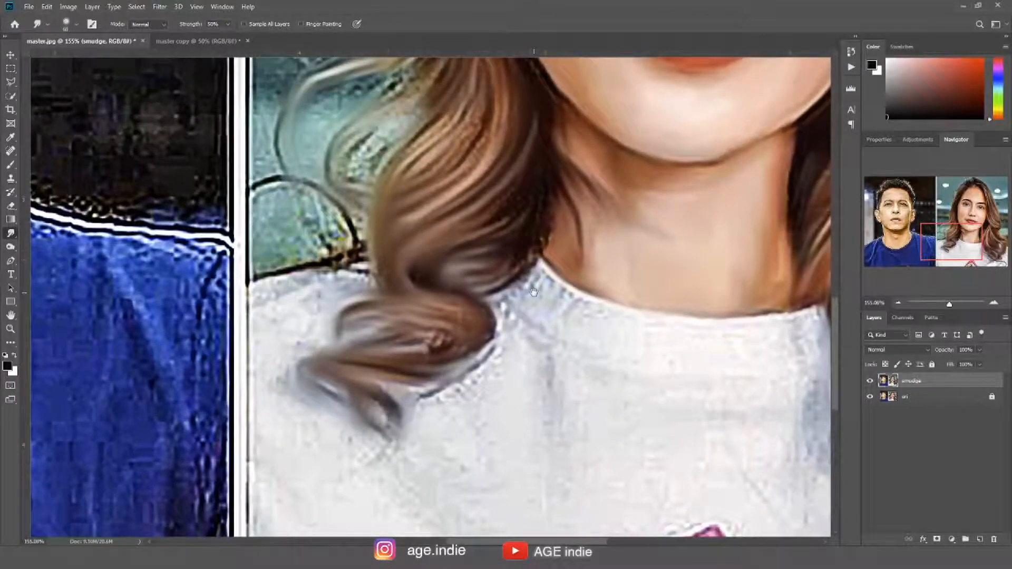
pyautogui.moveTo(340, 273)
pyautogui.mouseDown()
pyautogui.moveTo(354, 285)
pyautogui.moveTo(346, 275)
pyautogui.moveTo(263, 293)
pyautogui.moveTo(329, 305)
pyautogui.moveTo(332, 286)
pyautogui.moveTo(362, 277)
pyautogui.moveTo(282, 305)
pyautogui.mouseUp()
pyautogui.moveTo(509, 332)
pyautogui.mouseDown()
pyautogui.moveTo(489, 369)
pyautogui.moveTo(429, 393)
pyautogui.moveTo(441, 396)
pyautogui.mouseUp()
pyautogui.moveTo(594, 217)
pyautogui.mouseDown()
pyautogui.moveTo(508, 339)
pyautogui.moveTo(463, 229)
pyautogui.mouseUp()
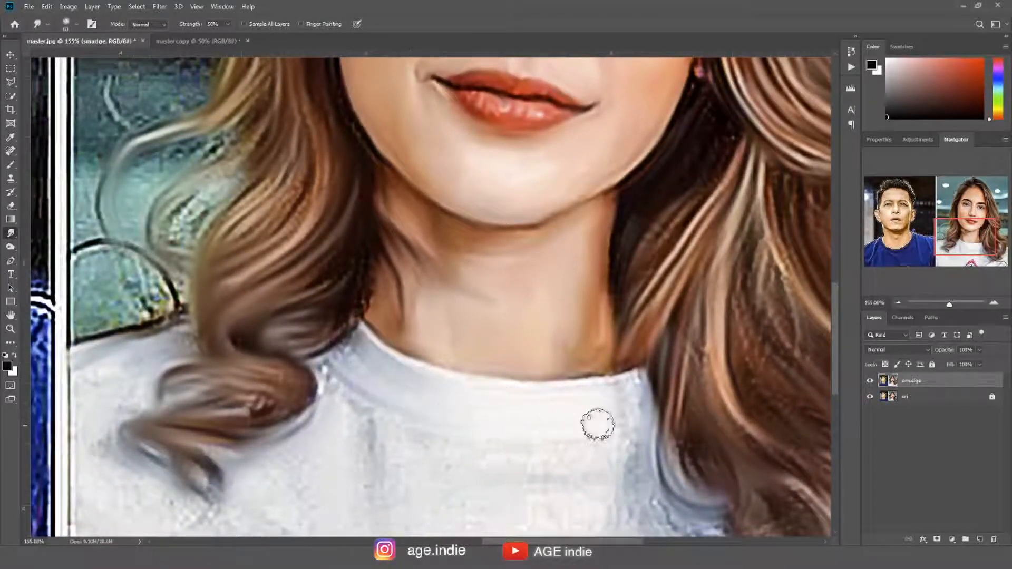
pyautogui.moveTo(330, 370); pyautogui.dragTo(375, 423)
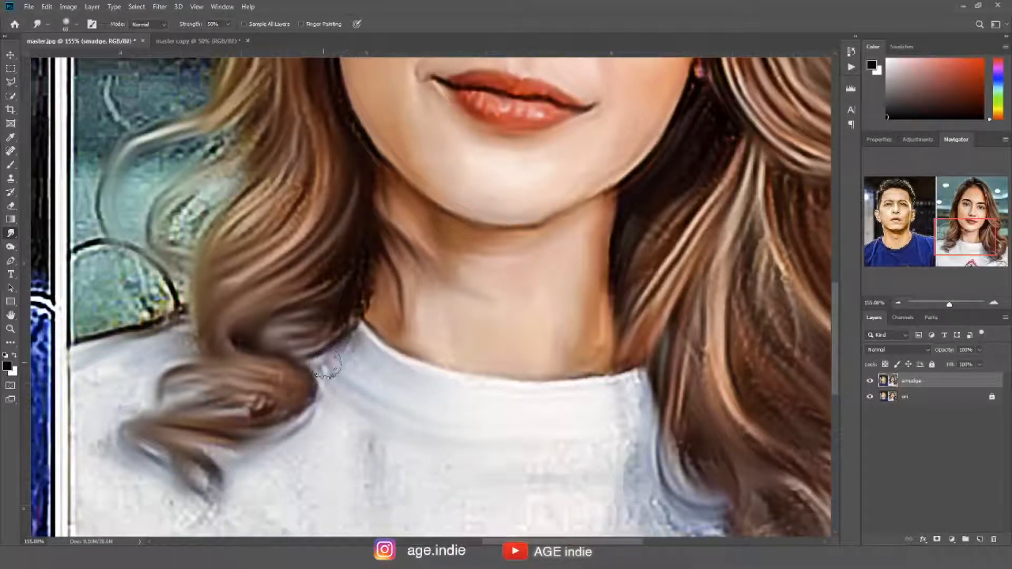
pyautogui.moveTo(365, 326)
pyautogui.mouseDown()
pyautogui.moveTo(436, 372)
pyautogui.moveTo(520, 388)
pyautogui.moveTo(590, 388)
pyautogui.moveTo(635, 374)
pyautogui.mouseUp()
pyautogui.moveTo(692, 194); pyautogui.dragTo(613, 290)
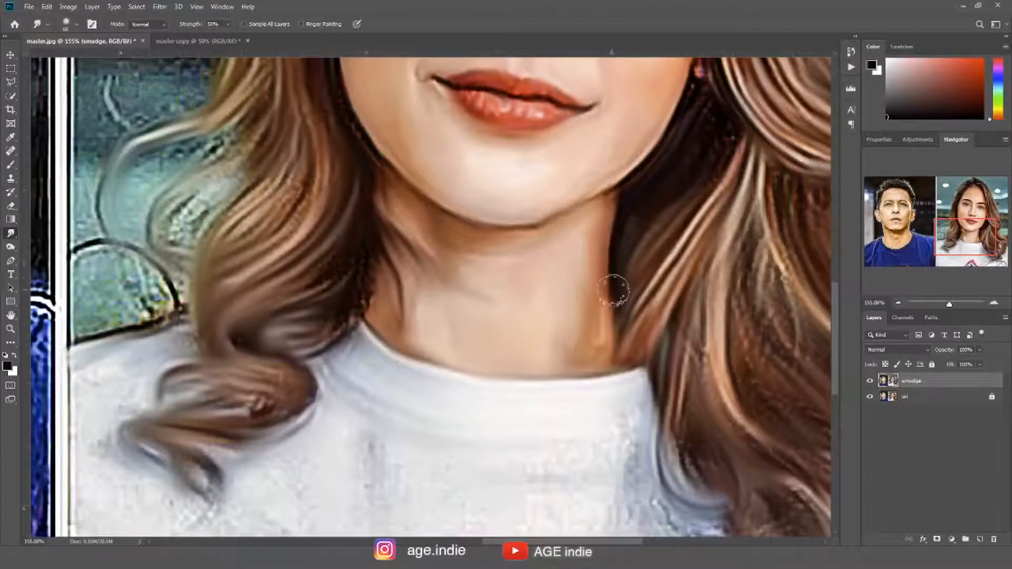
# Compare the woman's portrait with the smudge layer hidden and shown, and examine her face and hair up close.
pyautogui.scroll(5, 575, 355)
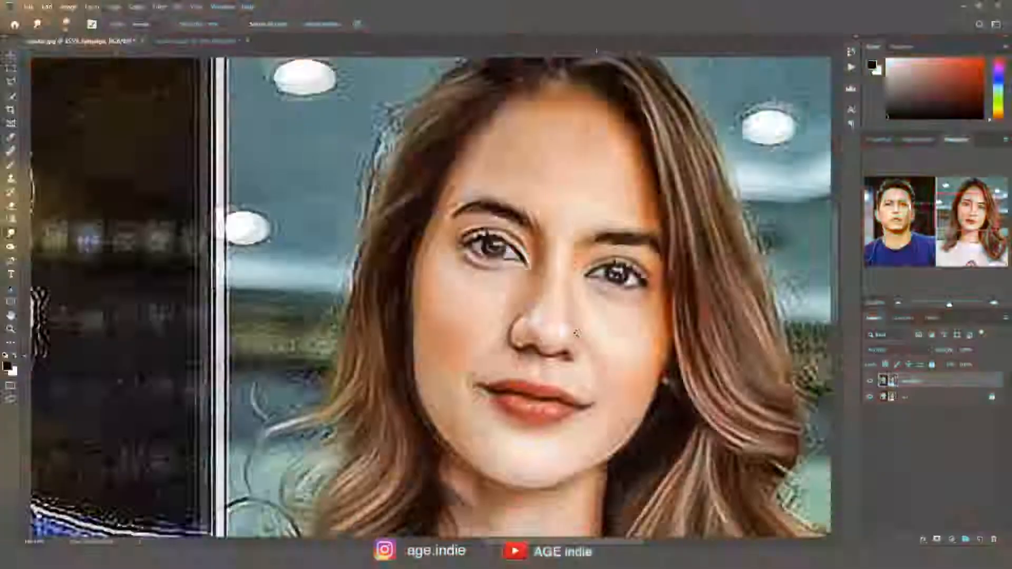
pyautogui.scroll(-4, 577, 298)
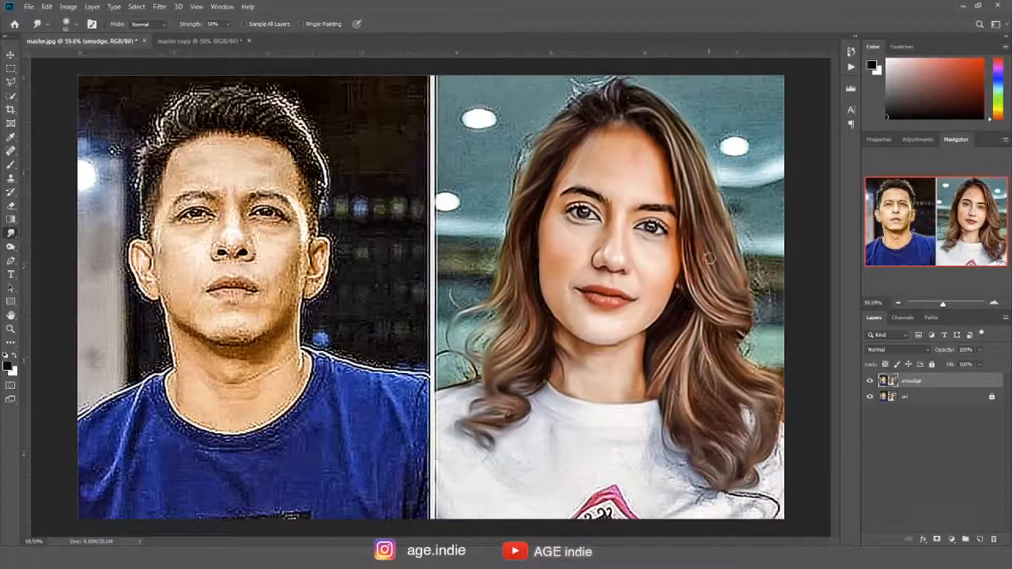
pyautogui.click(870, 381)
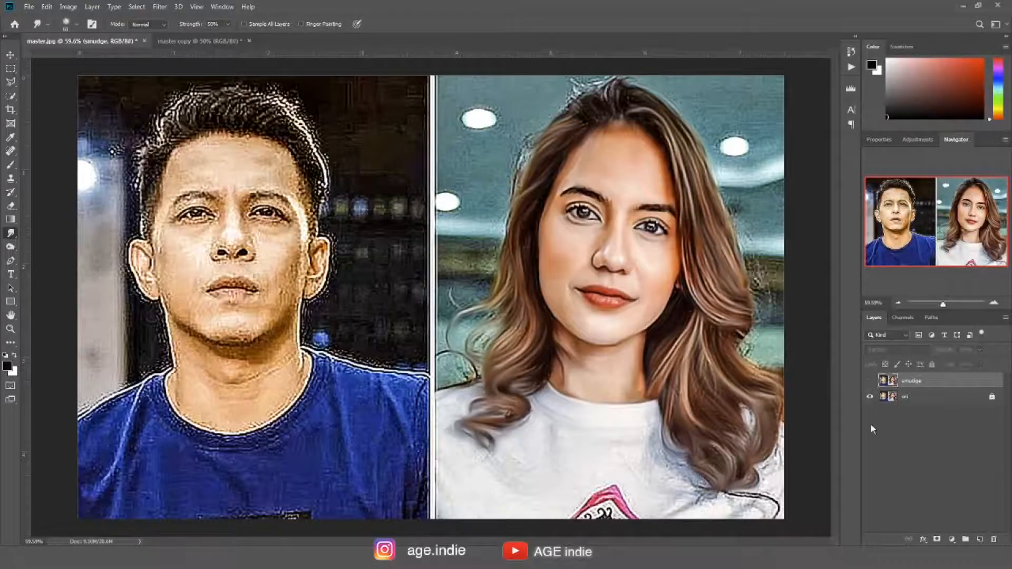
pyautogui.click(869, 381)
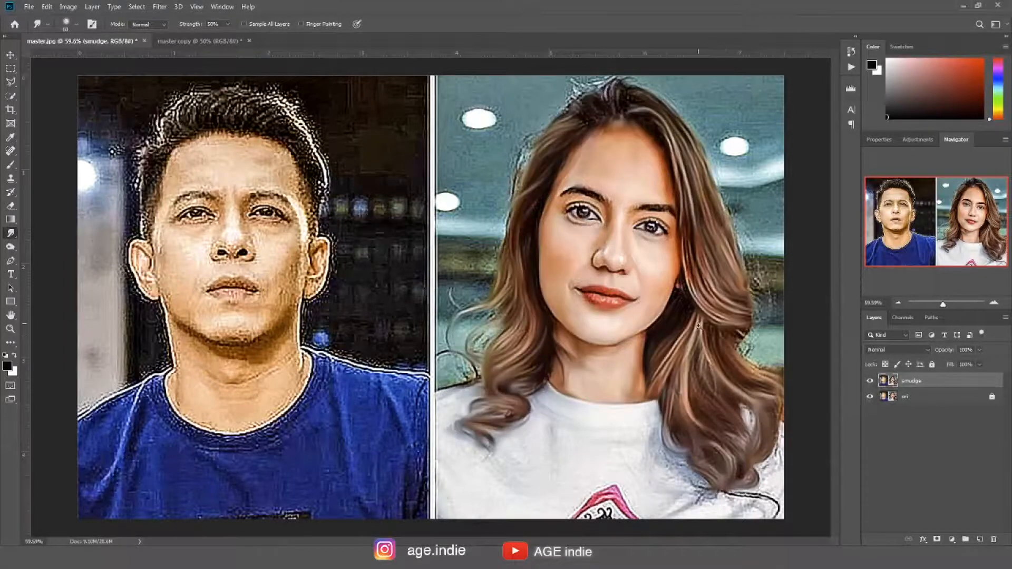
pyautogui.scroll(2, 698, 325)
pyautogui.moveTo(747, 330); pyautogui.dragTo(654, 358)
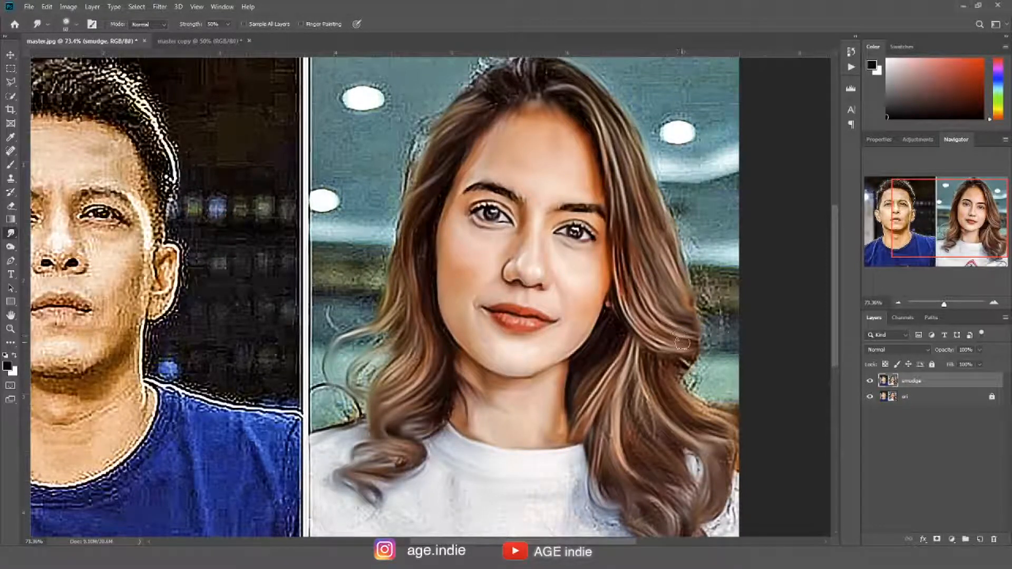
pyautogui.moveTo(689, 343); pyautogui.dragTo(698, 344)
pyautogui.scroll(5, 567, 216)
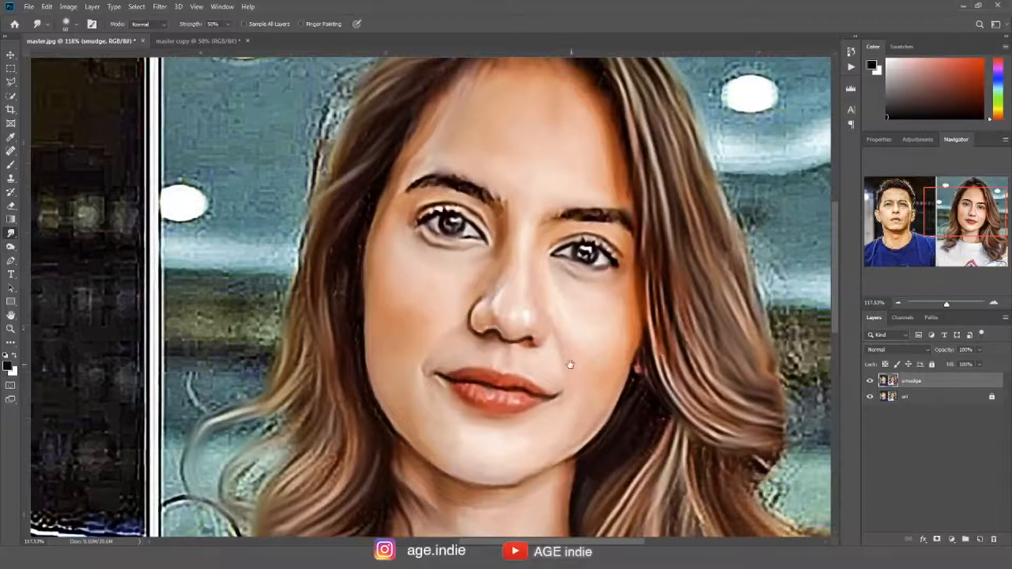
pyautogui.moveTo(570, 364); pyautogui.dragTo(625, 363)
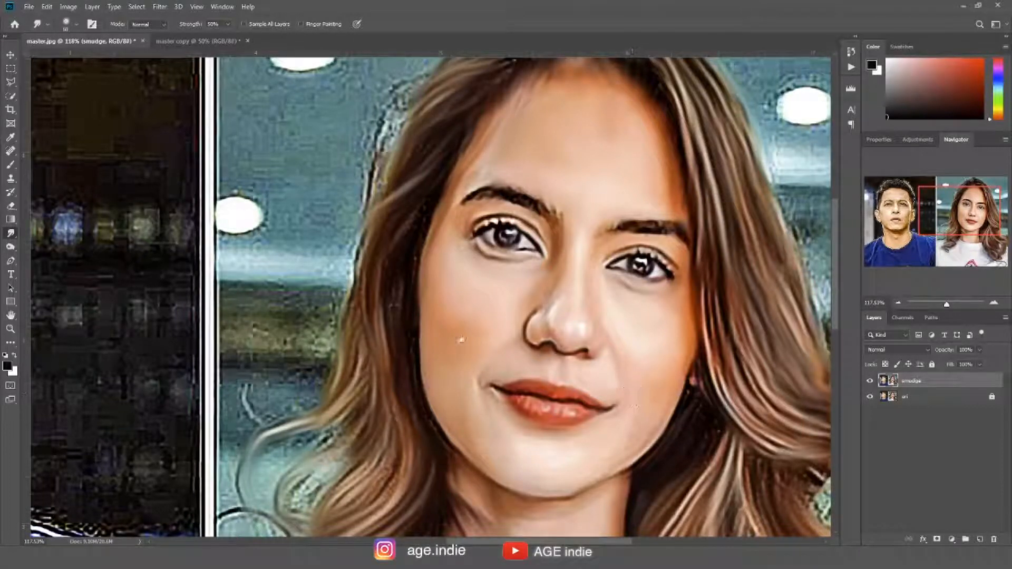
pyautogui.hotkey('ctrl', '0')
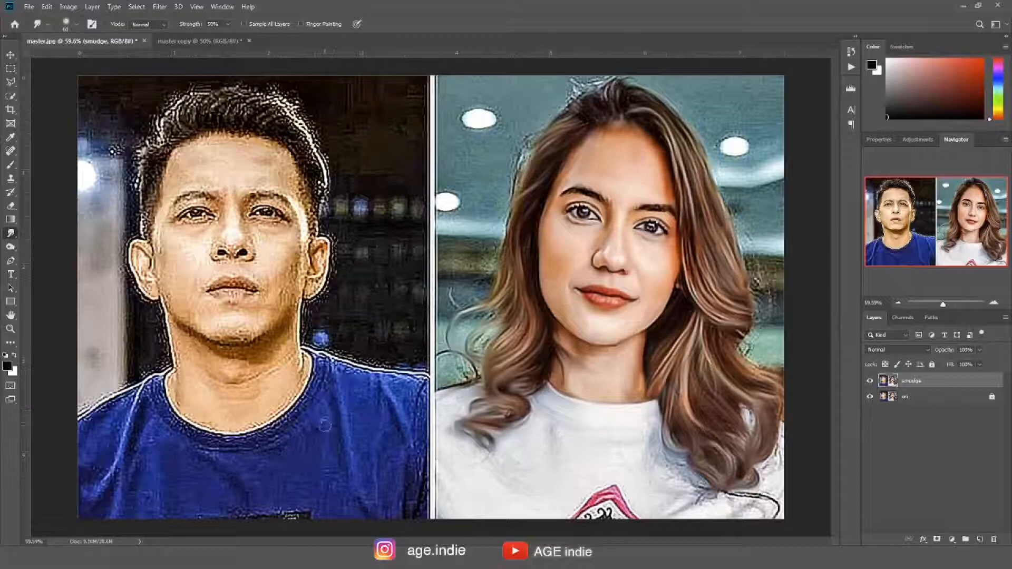
# Smudge the tip of the man's nose, both nostrils and the skin around the nose wings.
pyautogui.moveTo(227, 226); pyautogui.dragTo(453, 304)
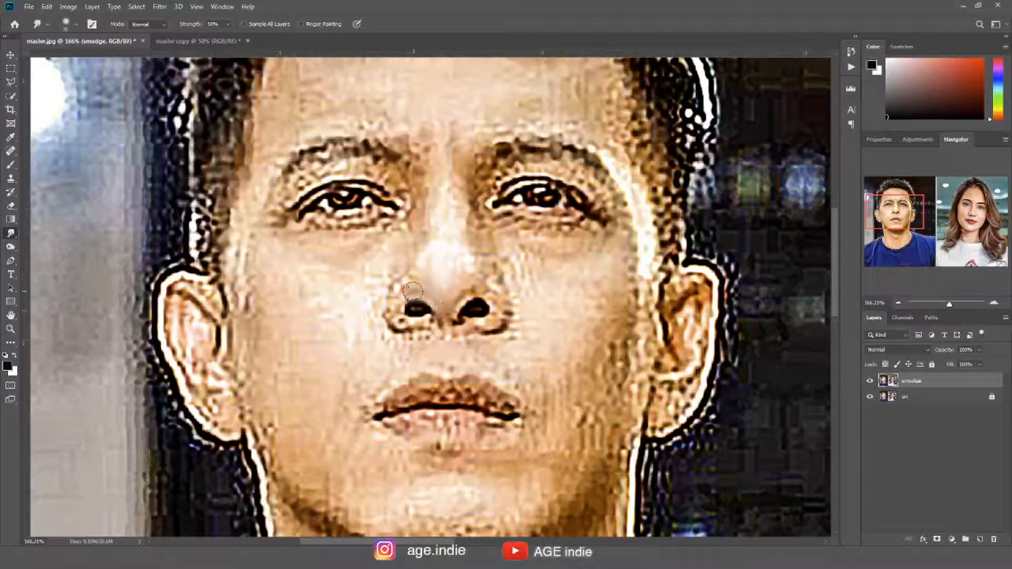
pyautogui.moveTo(397, 309); pyautogui.dragTo(418, 324)
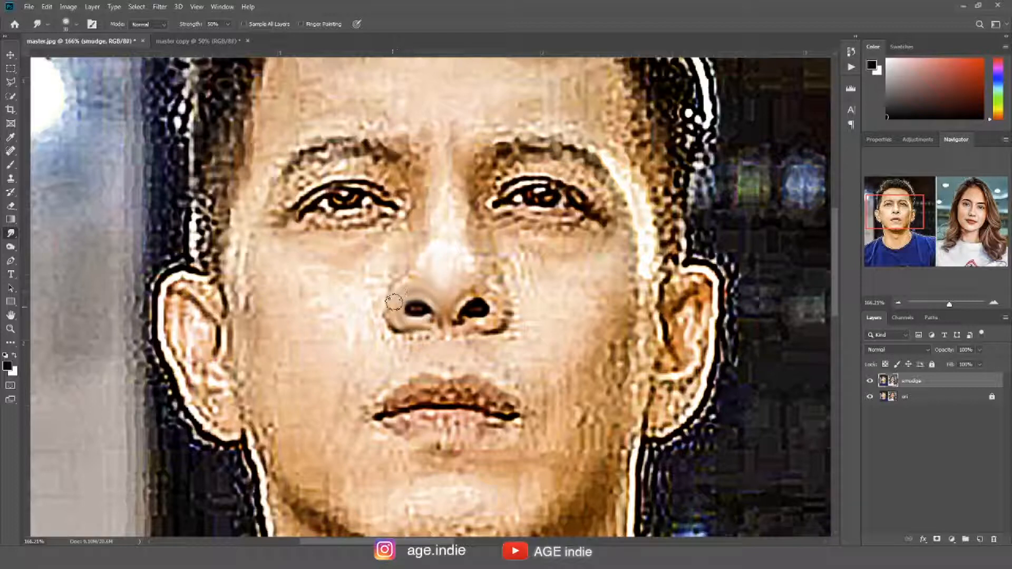
pyautogui.moveTo(419, 267)
pyautogui.mouseDown()
pyautogui.moveTo(388, 291)
pyautogui.moveTo(429, 271)
pyautogui.mouseUp()
pyautogui.moveTo(460, 279); pyautogui.dragTo(446, 275)
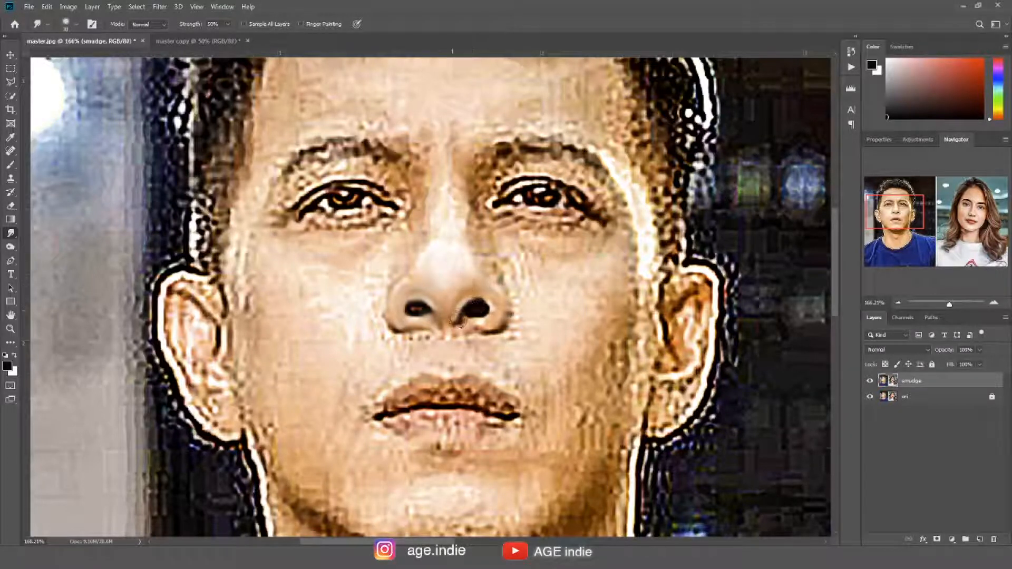
pyautogui.moveTo(379, 329); pyautogui.dragTo(380, 319)
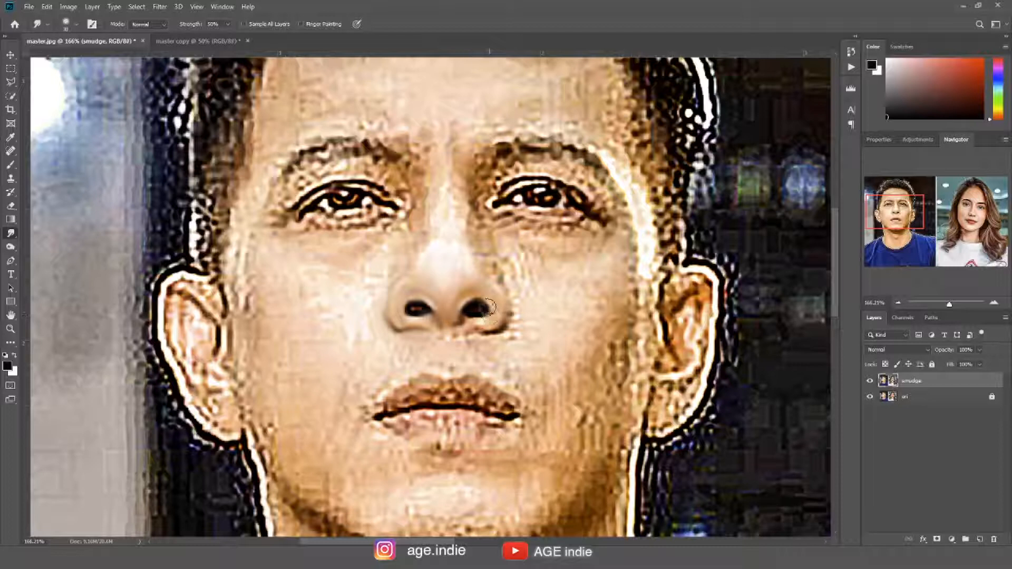
pyautogui.moveTo(480, 305); pyautogui.dragTo(502, 329)
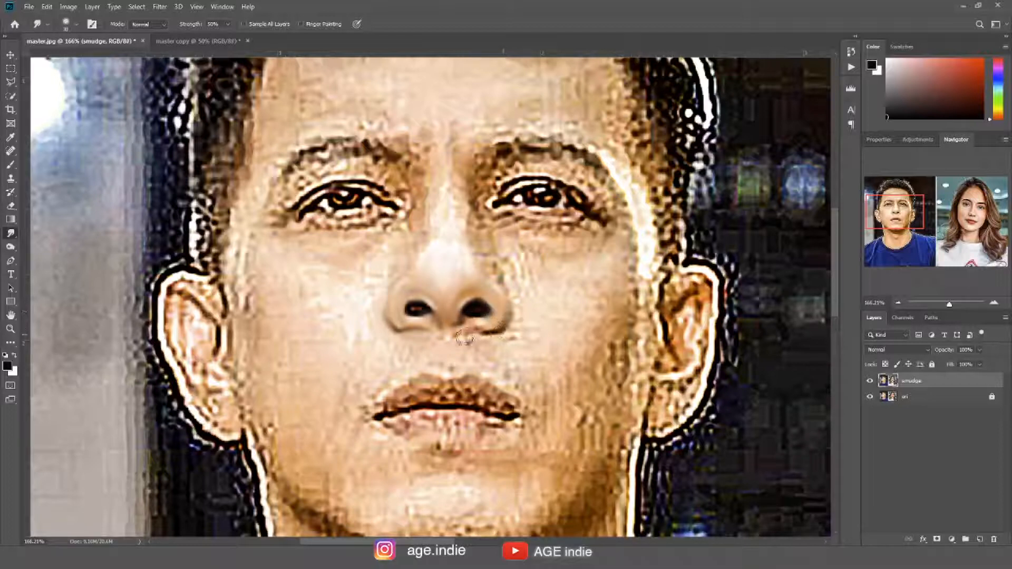
pyautogui.moveTo(519, 325); pyautogui.dragTo(517, 305)
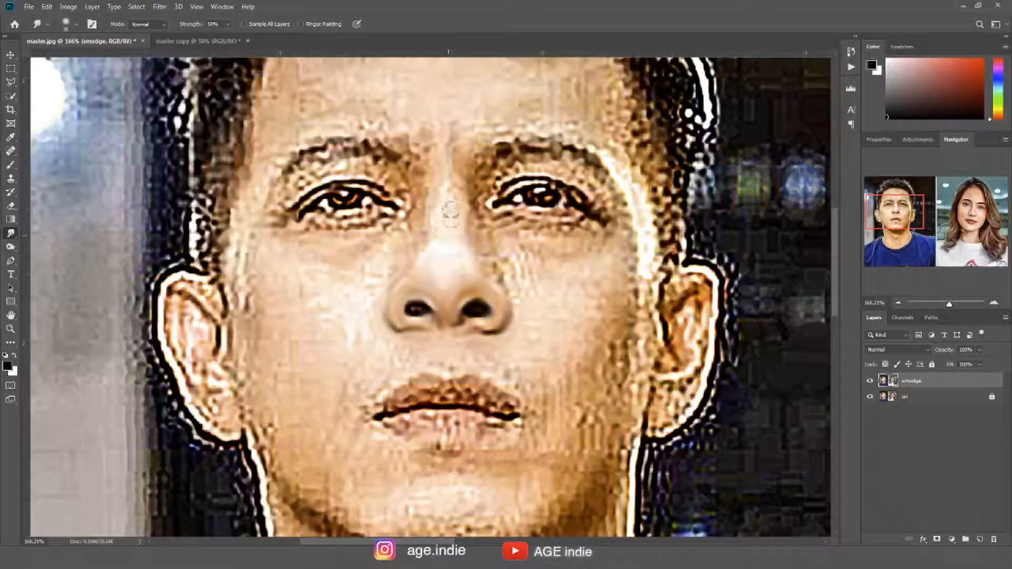
# Smooth the bridge and sides of the man's nose from between the eyebrows down to the tip.
pyautogui.moveTo(448, 199)
pyautogui.mouseDown()
pyautogui.moveTo(443, 174)
pyautogui.moveTo(431, 196)
pyautogui.mouseUp()
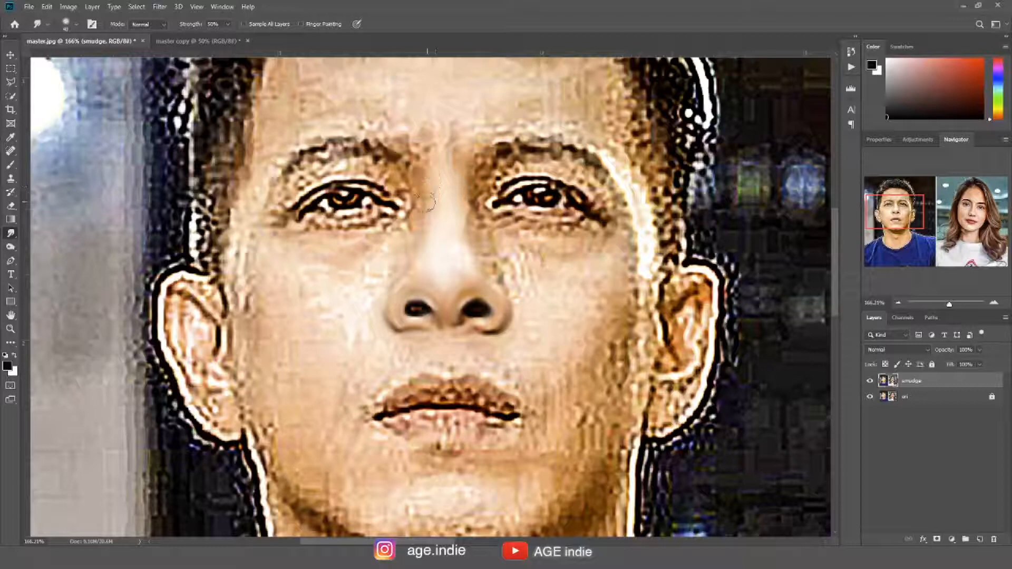
pyautogui.moveTo(441, 152)
pyautogui.mouseDown()
pyautogui.moveTo(472, 252)
pyautogui.moveTo(487, 261)
pyautogui.mouseUp()
pyautogui.moveTo(450, 231)
pyautogui.mouseDown()
pyautogui.moveTo(458, 253)
pyautogui.moveTo(447, 272)
pyautogui.moveTo(455, 264)
pyautogui.moveTo(435, 249)
pyautogui.moveTo(436, 259)
pyautogui.moveTo(507, 252)
pyautogui.moveTo(492, 256)
pyautogui.moveTo(473, 232)
pyautogui.moveTo(479, 217)
pyautogui.moveTo(513, 288)
pyautogui.moveTo(512, 257)
pyautogui.moveTo(491, 231)
pyautogui.mouseUp()
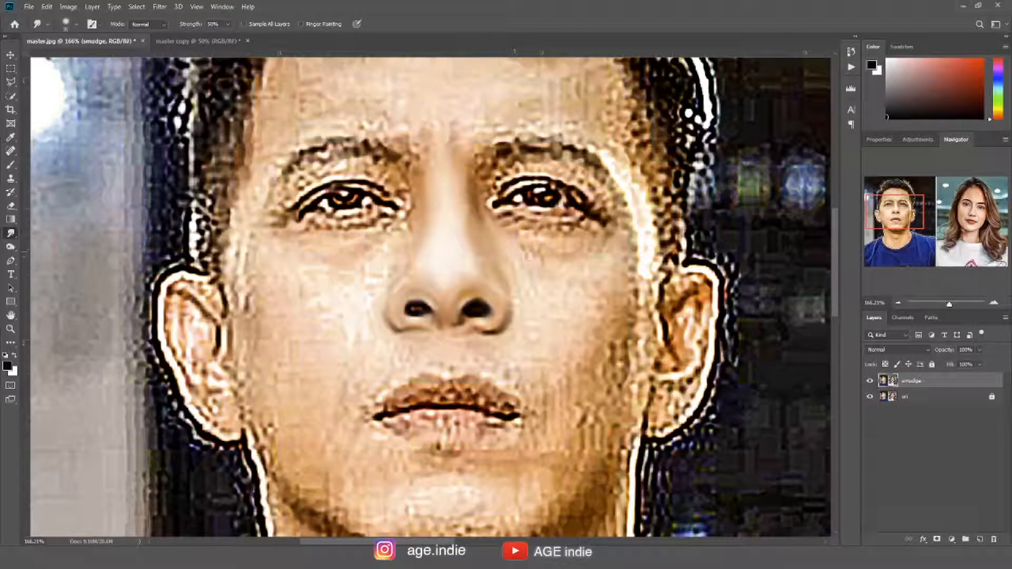
# Blend the man's right-hand cheek from under the eye to the jaw, along with the sideburn and ear.
pyautogui.moveTo(514, 245)
pyautogui.mouseDown()
pyautogui.moveTo(506, 220)
pyautogui.moveTo(520, 235)
pyautogui.moveTo(513, 227)
pyautogui.moveTo(567, 240)
pyautogui.moveTo(519, 238)
pyautogui.moveTo(479, 213)
pyautogui.moveTo(557, 239)
pyautogui.moveTo(548, 233)
pyautogui.moveTo(576, 234)
pyautogui.moveTo(562, 234)
pyautogui.moveTo(585, 246)
pyautogui.moveTo(567, 258)
pyautogui.moveTo(516, 251)
pyautogui.moveTo(532, 285)
pyautogui.moveTo(525, 302)
pyautogui.moveTo(564, 284)
pyautogui.moveTo(503, 243)
pyautogui.moveTo(607, 267)
pyautogui.moveTo(620, 238)
pyautogui.moveTo(624, 248)
pyautogui.moveTo(631, 303)
pyautogui.moveTo(526, 315)
pyautogui.moveTo(502, 348)
pyautogui.moveTo(549, 298)
pyautogui.moveTo(521, 359)
pyautogui.moveTo(576, 330)
pyautogui.moveTo(567, 292)
pyautogui.moveTo(603, 334)
pyautogui.moveTo(587, 348)
pyautogui.moveTo(636, 359)
pyautogui.moveTo(575, 400)
pyautogui.moveTo(552, 432)
pyautogui.moveTo(567, 442)
pyautogui.moveTo(592, 441)
pyautogui.moveTo(641, 387)
pyautogui.moveTo(638, 271)
pyautogui.moveTo(654, 227)
pyautogui.moveTo(654, 278)
pyautogui.moveTo(661, 266)
pyautogui.moveTo(653, 263)
pyautogui.moveTo(669, 303)
pyautogui.moveTo(685, 283)
pyautogui.moveTo(676, 251)
pyautogui.mouseUp()
pyautogui.moveTo(691, 292)
pyautogui.mouseDown()
pyautogui.moveTo(675, 272)
pyautogui.moveTo(711, 286)
pyautogui.mouseUp()
pyautogui.moveTo(664, 330); pyautogui.dragTo(627, 451)
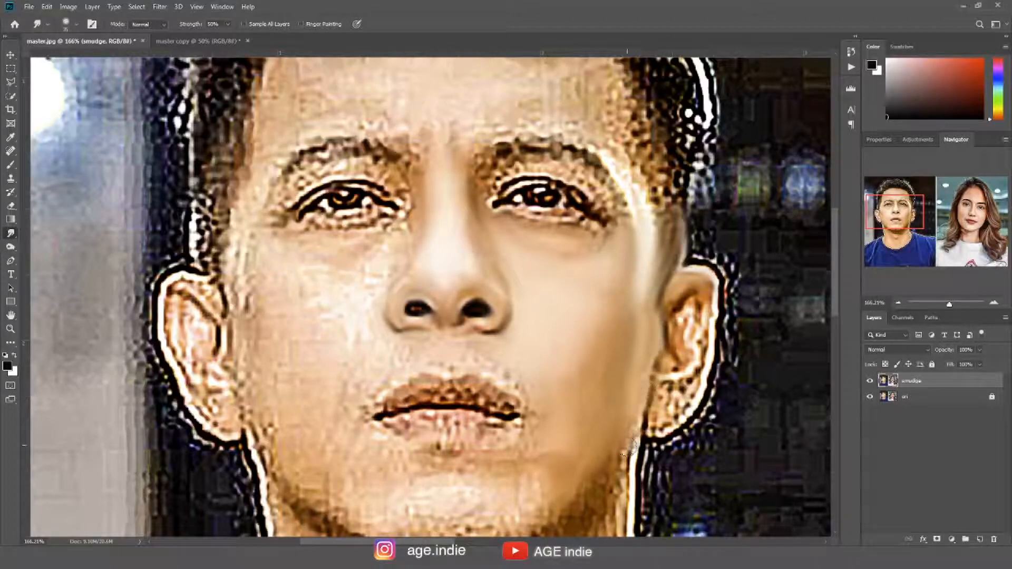
pyautogui.moveTo(654, 376)
pyautogui.mouseDown()
pyautogui.moveTo(645, 421)
pyautogui.moveTo(685, 394)
pyautogui.moveTo(671, 428)
pyautogui.moveTo(681, 384)
pyautogui.mouseUp()
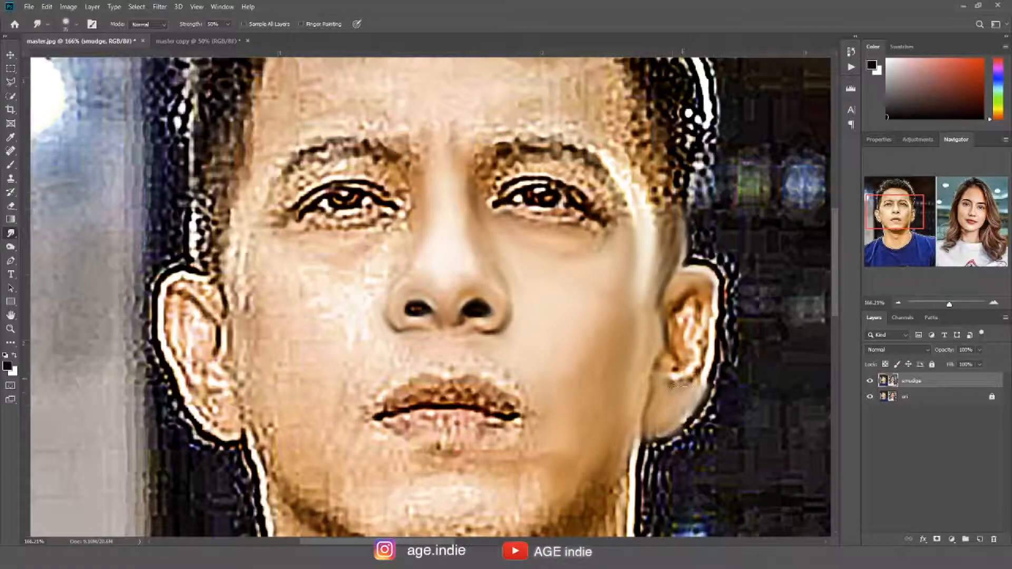
pyautogui.moveTo(708, 325)
pyautogui.mouseDown()
pyautogui.moveTo(700, 366)
pyautogui.moveTo(677, 386)
pyautogui.moveTo(711, 329)
pyautogui.moveTo(698, 369)
pyautogui.moveTo(697, 316)
pyautogui.moveTo(686, 329)
pyautogui.moveTo(680, 317)
pyautogui.moveTo(674, 373)
pyautogui.moveTo(696, 345)
pyautogui.moveTo(697, 359)
pyautogui.moveTo(699, 317)
pyautogui.mouseUp()
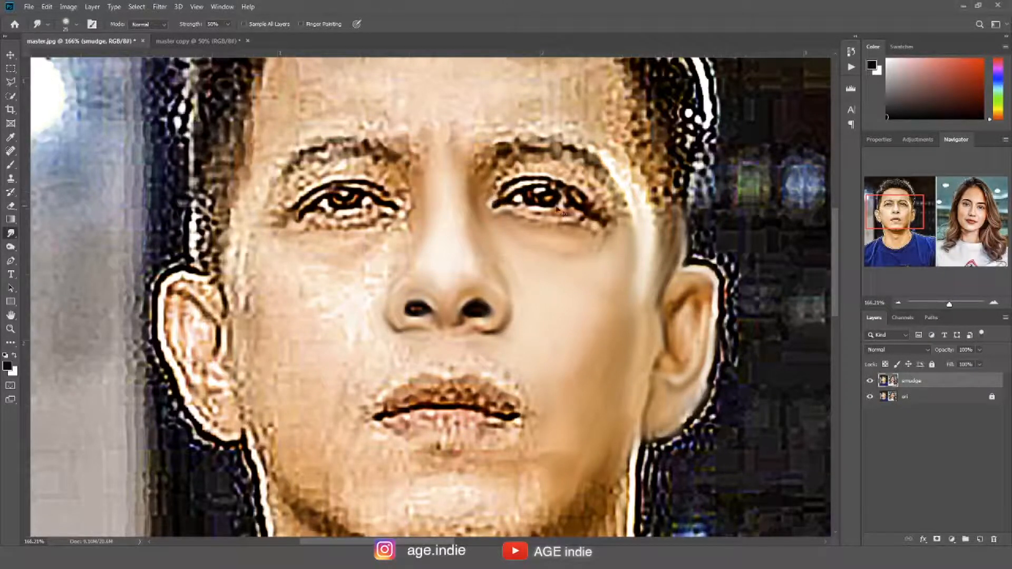
# Smudge the man's right-hand eye, covering the eyelid, surrounding skin, lash line and iris.
pyautogui.scroll(2, 561, 212)
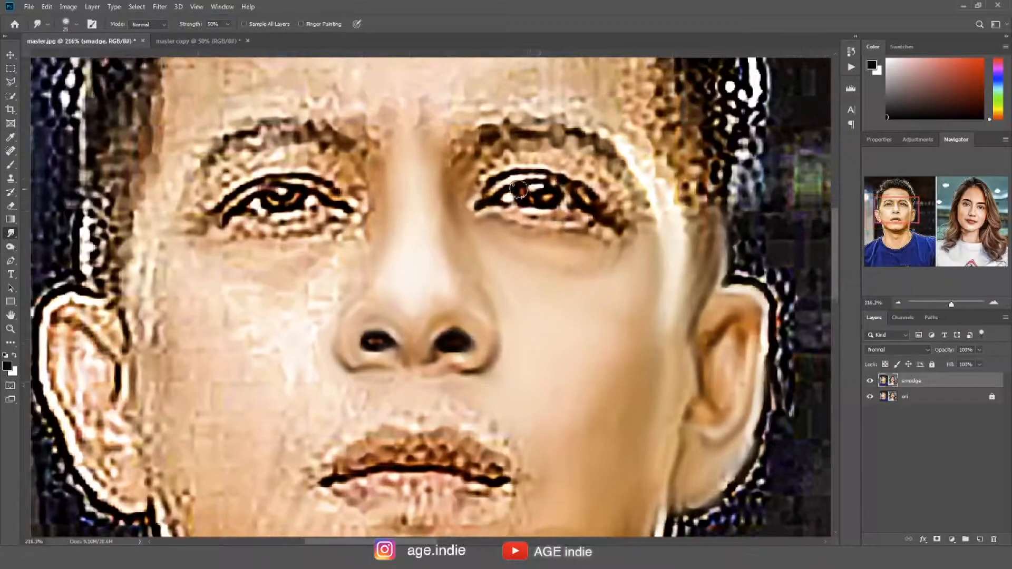
pyautogui.moveTo(471, 211)
pyautogui.mouseDown()
pyautogui.moveTo(498, 184)
pyautogui.moveTo(497, 163)
pyautogui.mouseUp()
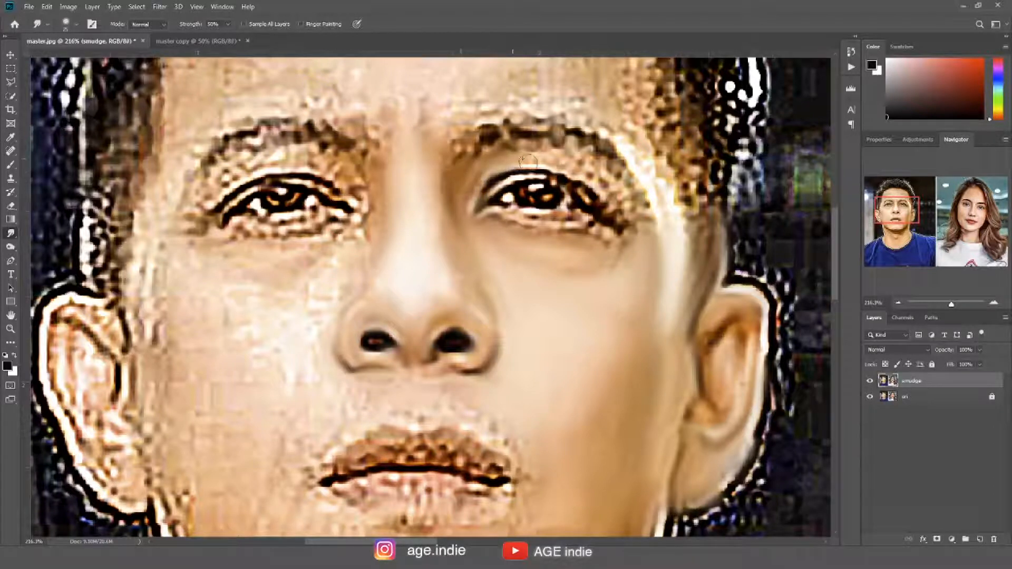
pyautogui.moveTo(549, 158)
pyautogui.mouseDown()
pyautogui.moveTo(597, 179)
pyautogui.moveTo(570, 145)
pyautogui.moveTo(539, 152)
pyautogui.moveTo(572, 155)
pyautogui.moveTo(603, 182)
pyautogui.moveTo(600, 190)
pyautogui.moveTo(625, 197)
pyautogui.moveTo(631, 226)
pyautogui.moveTo(602, 235)
pyautogui.moveTo(615, 262)
pyautogui.moveTo(614, 247)
pyautogui.moveTo(625, 251)
pyautogui.moveTo(579, 227)
pyautogui.mouseUp()
pyautogui.moveTo(494, 215); pyautogui.dragTo(538, 228)
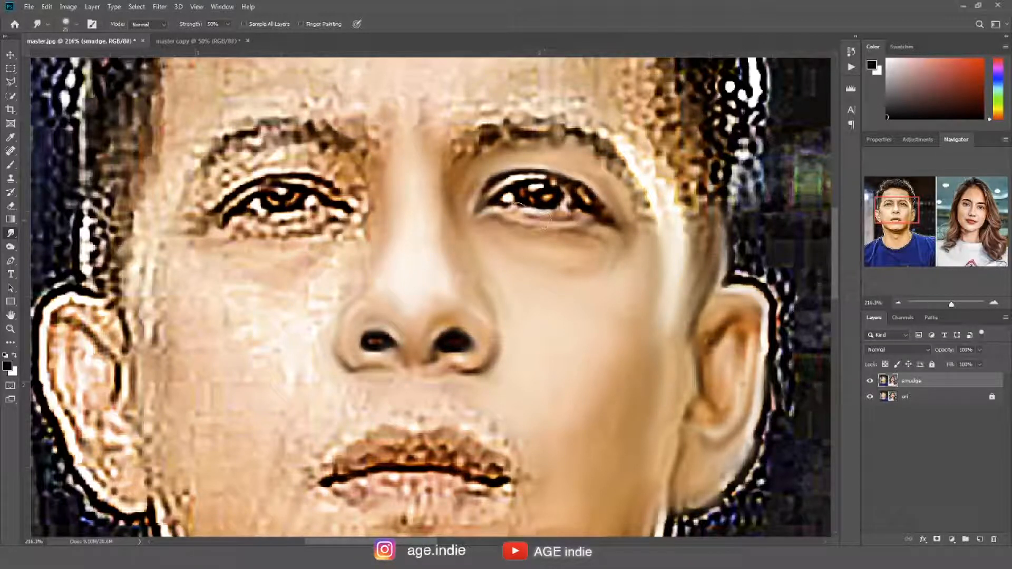
pyautogui.moveTo(507, 173); pyautogui.dragTo(593, 200)
pyautogui.moveTo(518, 186)
pyautogui.mouseDown()
pyautogui.moveTo(561, 199)
pyautogui.moveTo(558, 189)
pyautogui.moveTo(517, 184)
pyautogui.moveTo(552, 186)
pyautogui.moveTo(571, 205)
pyautogui.moveTo(535, 214)
pyautogui.moveTo(583, 213)
pyautogui.mouseUp()
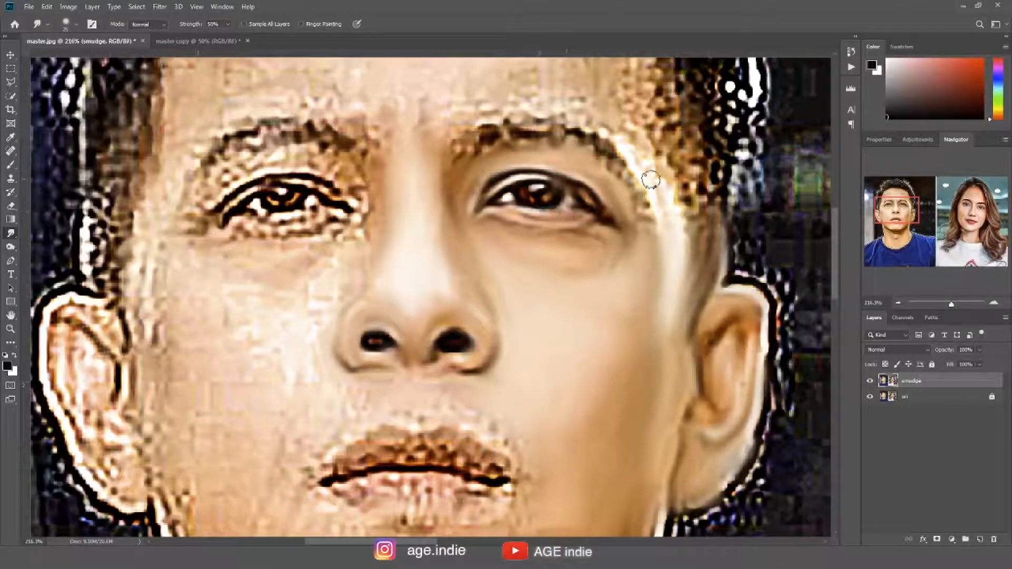
# Smooth the man's right-hand eyebrow and the forehead and temple around it, adjusting the brush size between strokes.
pyautogui.press(']')
pyautogui.moveTo(467, 115)
pyautogui.mouseDown()
pyautogui.moveTo(443, 115)
pyautogui.moveTo(423, 138)
pyautogui.moveTo(418, 130)
pyautogui.moveTo(470, 103)
pyautogui.moveTo(429, 116)
pyautogui.moveTo(414, 97)
pyautogui.moveTo(386, 93)
pyautogui.moveTo(494, 115)
pyautogui.moveTo(452, 134)
pyautogui.moveTo(497, 108)
pyautogui.moveTo(483, 114)
pyautogui.moveTo(486, 92)
pyautogui.moveTo(462, 82)
pyautogui.moveTo(484, 90)
pyautogui.moveTo(415, 144)
pyautogui.moveTo(436, 102)
pyautogui.moveTo(529, 104)
pyautogui.moveTo(511, 111)
pyautogui.moveTo(469, 108)
pyautogui.moveTo(542, 102)
pyautogui.moveTo(518, 97)
pyautogui.moveTo(568, 104)
pyautogui.moveTo(566, 114)
pyautogui.moveTo(594, 98)
pyautogui.moveTo(577, 113)
pyautogui.mouseUp()
pyautogui.press('[')
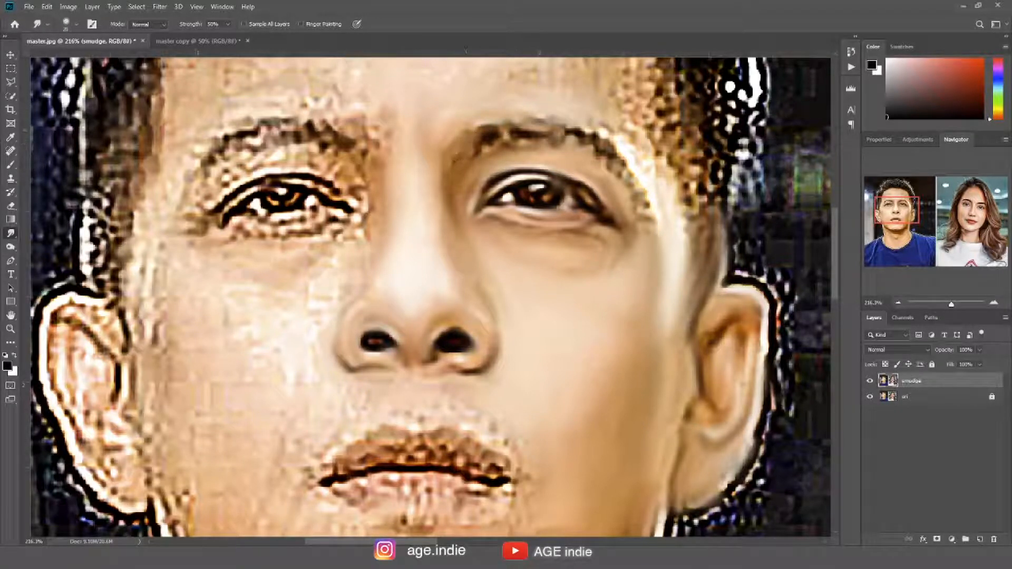
pyautogui.moveTo(572, 129)
pyautogui.mouseDown()
pyautogui.moveTo(627, 168)
pyautogui.moveTo(627, 138)
pyautogui.moveTo(609, 126)
pyautogui.moveTo(681, 179)
pyautogui.moveTo(686, 216)
pyautogui.moveTo(639, 147)
pyautogui.moveTo(630, 83)
pyautogui.moveTo(530, 88)
pyautogui.moveTo(516, 66)
pyautogui.moveTo(626, 81)
pyautogui.mouseUp()
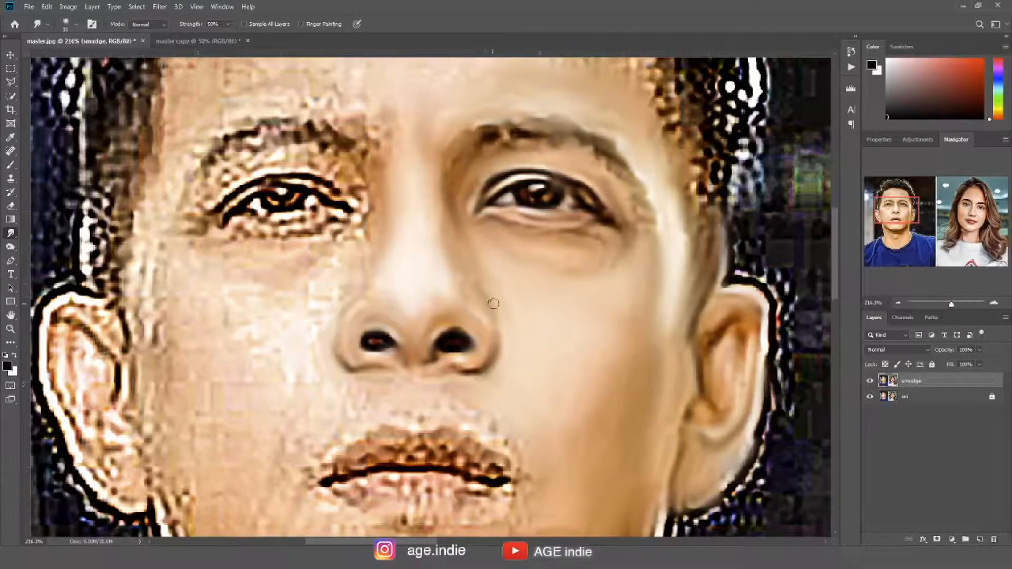
# Smooth the skin between the man's nose and upper lip and around the right-hand corner of his mouth, using a larger brush.
pyautogui.moveTo(386, 285); pyautogui.dragTo(481, 276)
pyautogui.moveTo(589, 390); pyautogui.dragTo(535, 311)
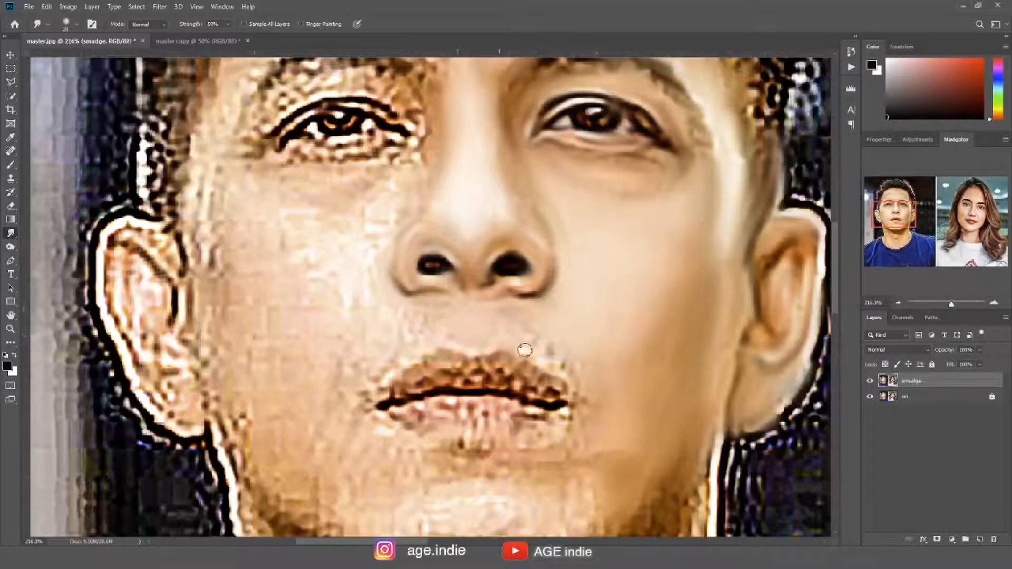
pyautogui.press(']')
pyautogui.moveTo(527, 347)
pyautogui.mouseDown()
pyautogui.moveTo(567, 360)
pyautogui.moveTo(606, 407)
pyautogui.moveTo(600, 440)
pyautogui.mouseUp()
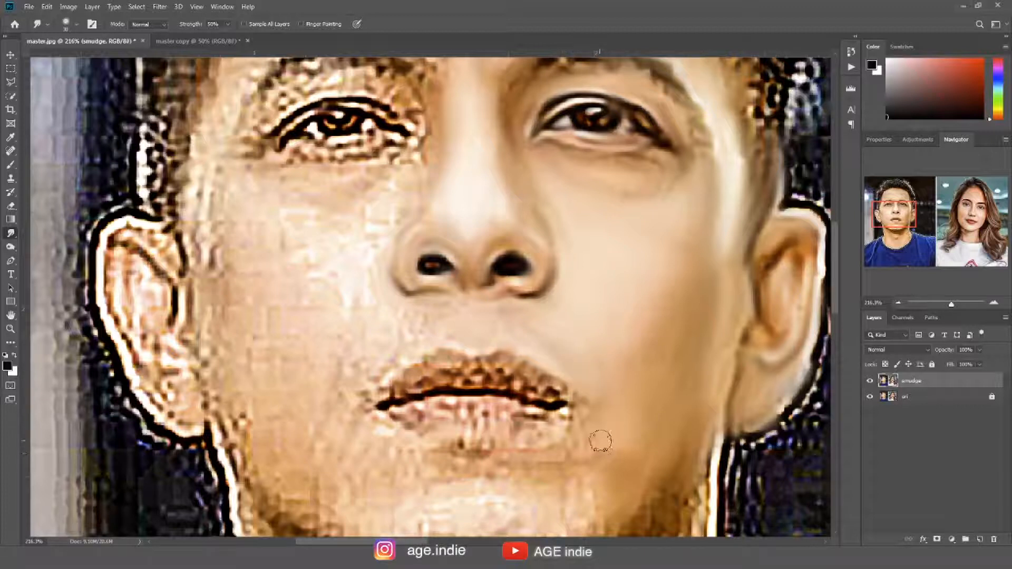
pyautogui.moveTo(602, 380); pyautogui.dragTo(601, 393)
# Compare the man's face with the original photo by hiding and showing the smudge layer twice.
pyautogui.scroll(-5, 618, 392)
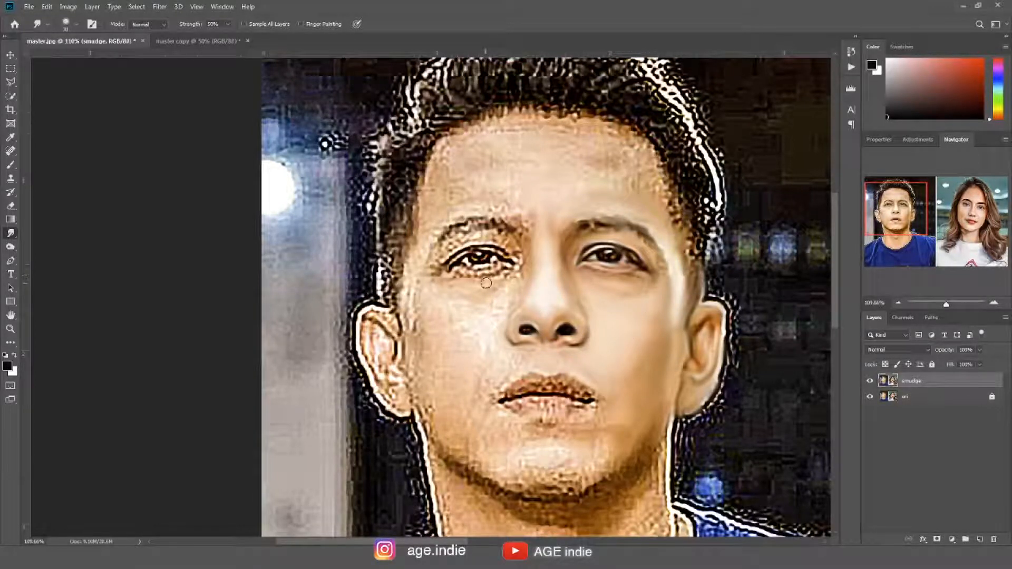
pyautogui.click(870, 381)
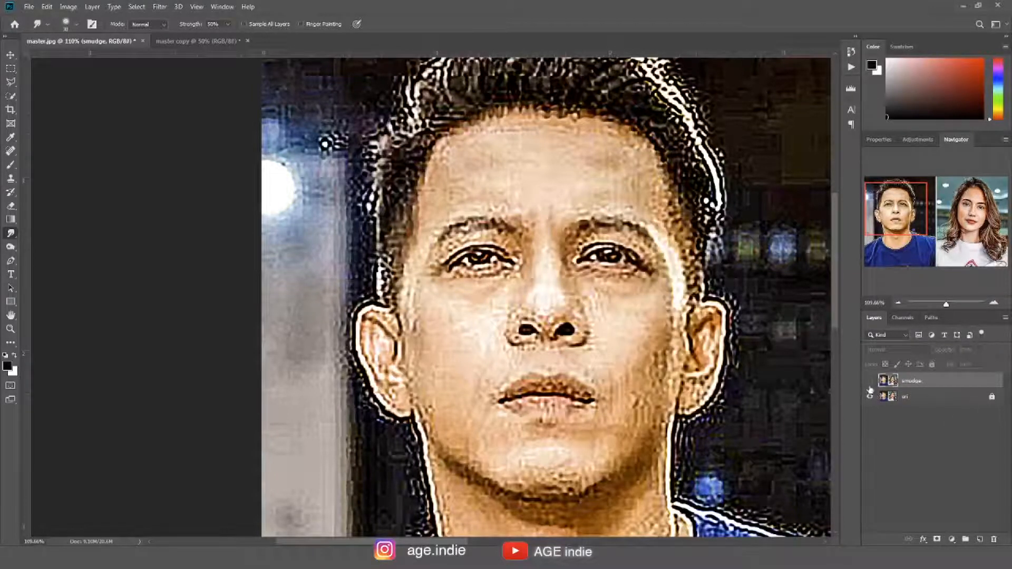
pyautogui.click(870, 383)
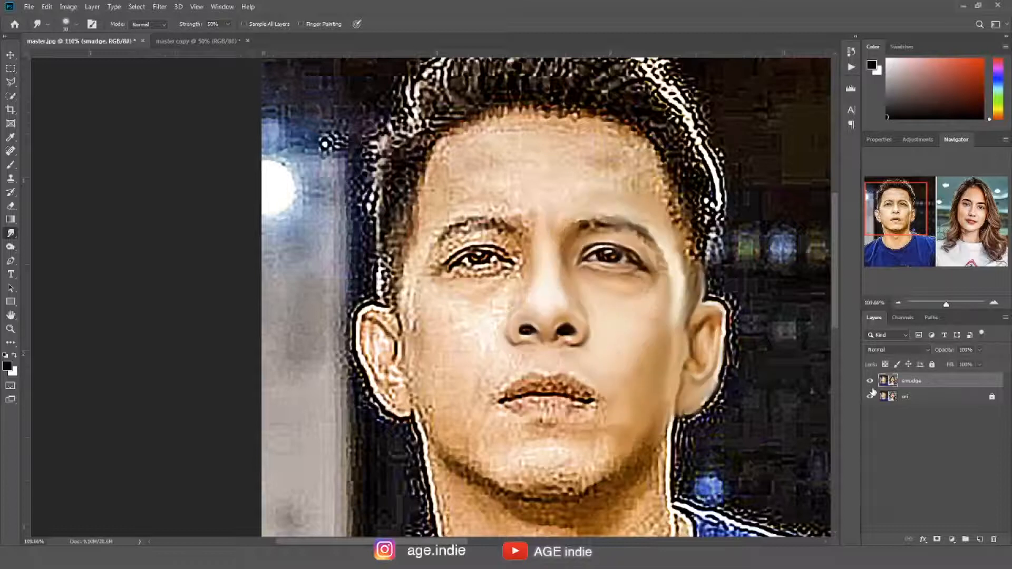
pyautogui.click(869, 382)
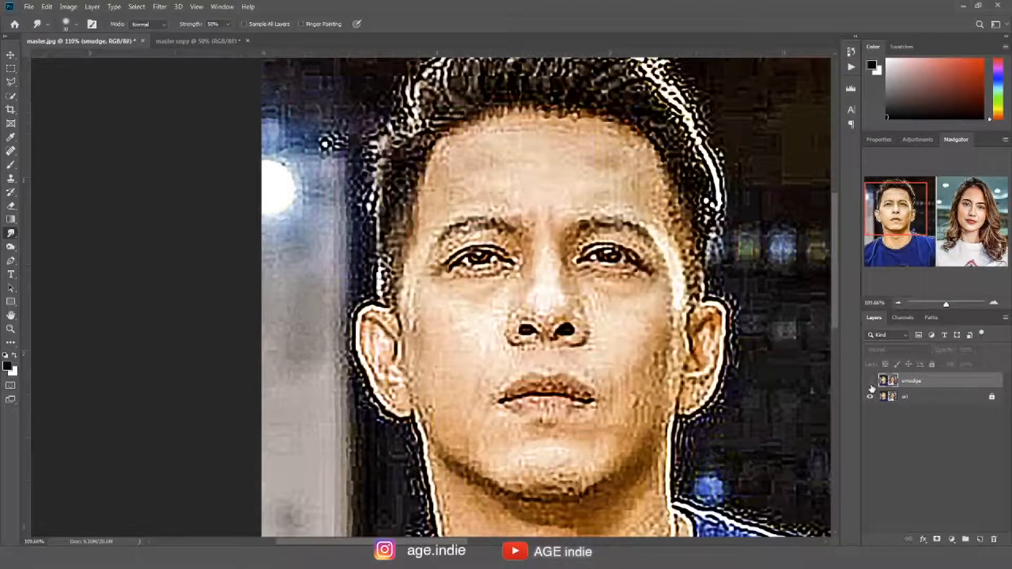
pyautogui.click(870, 382)
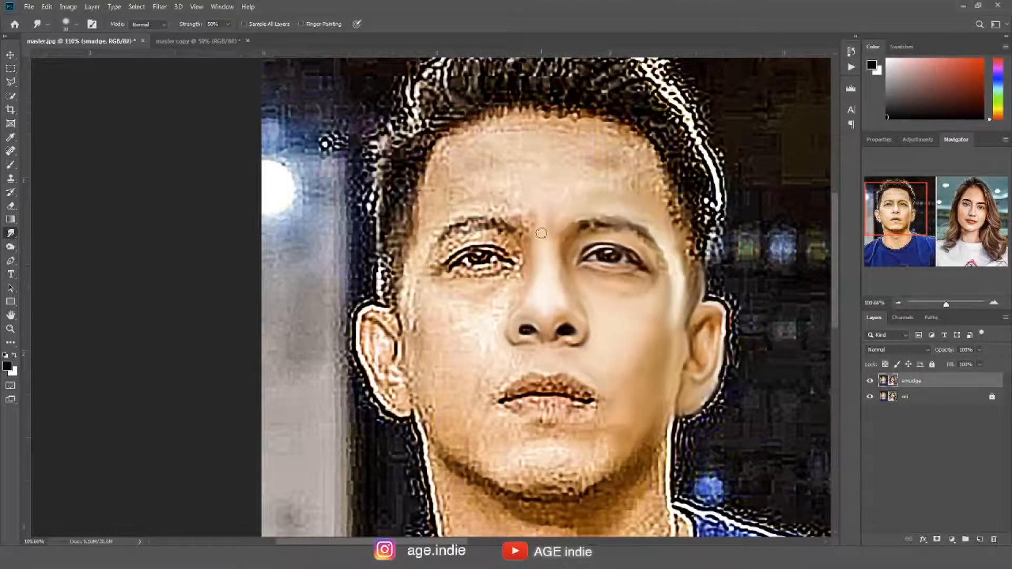
# Blend the man's left-hand cheek from beside the nose and under the eye down towards the jaw.
pyautogui.moveTo(494, 302); pyautogui.dragTo(543, 298)
pyautogui.moveTo(546, 255)
pyautogui.mouseDown()
pyautogui.moveTo(590, 213)
pyautogui.moveTo(544, 255)
pyautogui.mouseUp()
pyautogui.moveTo(582, 224)
pyautogui.mouseDown()
pyautogui.moveTo(538, 268)
pyautogui.moveTo(569, 253)
pyautogui.moveTo(537, 316)
pyautogui.moveTo(531, 303)
pyautogui.moveTo(501, 336)
pyautogui.moveTo(495, 315)
pyautogui.moveTo(507, 281)
pyautogui.moveTo(513, 287)
pyautogui.moveTo(477, 304)
pyautogui.moveTo(512, 279)
pyautogui.moveTo(486, 269)
pyautogui.moveTo(525, 263)
pyautogui.moveTo(513, 267)
pyautogui.moveTo(561, 215)
pyautogui.moveTo(500, 231)
pyautogui.moveTo(520, 245)
pyautogui.moveTo(541, 236)
pyautogui.moveTo(454, 223)
pyautogui.moveTo(441, 239)
pyautogui.moveTo(412, 229)
pyautogui.moveTo(400, 239)
pyautogui.moveTo(414, 307)
pyautogui.moveTo(400, 314)
pyautogui.moveTo(393, 293)
pyautogui.moveTo(448, 278)
pyautogui.moveTo(521, 289)
pyautogui.moveTo(442, 299)
pyautogui.moveTo(411, 338)
pyautogui.moveTo(416, 311)
pyautogui.moveTo(436, 371)
pyautogui.moveTo(526, 333)
pyautogui.moveTo(532, 341)
pyautogui.moveTo(464, 421)
pyautogui.moveTo(440, 420)
pyautogui.moveTo(415, 370)
pyautogui.moveTo(423, 431)
pyautogui.moveTo(422, 414)
pyautogui.moveTo(443, 453)
pyautogui.moveTo(410, 409)
pyautogui.moveTo(453, 487)
pyautogui.moveTo(509, 403)
pyautogui.moveTo(487, 477)
pyautogui.moveTo(474, 475)
pyautogui.moveTo(548, 355)
pyautogui.moveTo(585, 352)
pyautogui.moveTo(558, 332)
pyautogui.moveTo(578, 273)
pyautogui.moveTo(556, 332)
pyautogui.moveTo(589, 333)
pyautogui.moveTo(515, 384)
pyautogui.moveTo(601, 360)
pyautogui.moveTo(602, 342)
pyautogui.moveTo(531, 421)
pyautogui.moveTo(537, 401)
pyautogui.moveTo(538, 450)
pyautogui.mouseUp()
pyautogui.scroll(1, 538, 178)
pyautogui.moveTo(537, 178); pyautogui.dragTo(556, 232)
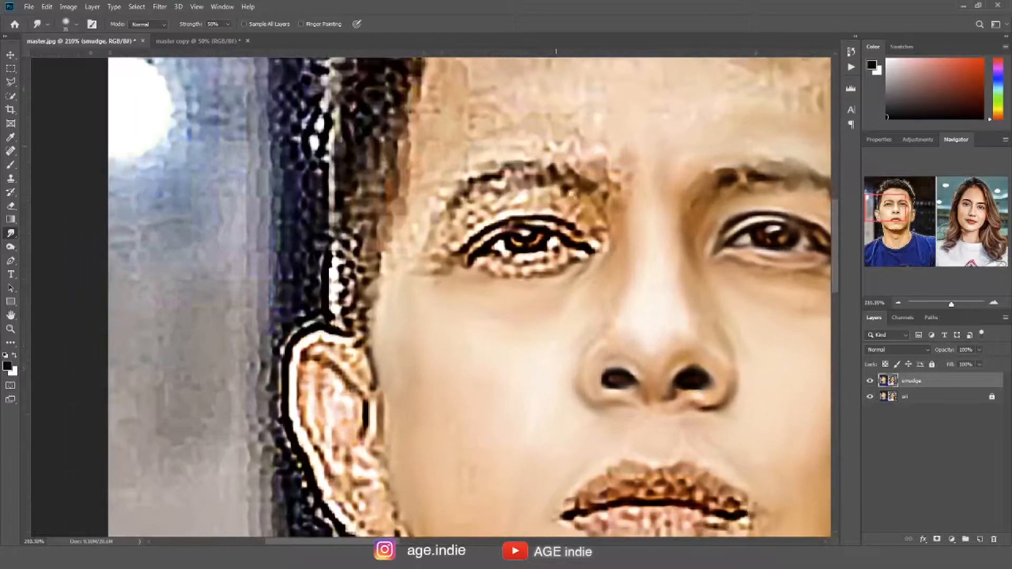
# Smudge the man's left-hand eye, covering the lower lid, eye white, iris, lash line and upper eyelid.
pyautogui.scroll(1, 555, 233)
pyautogui.scroll(1, 556, 232)
pyautogui.moveTo(556, 303)
pyautogui.mouseDown()
pyautogui.moveTo(551, 314)
pyautogui.moveTo(526, 293)
pyautogui.mouseUp()
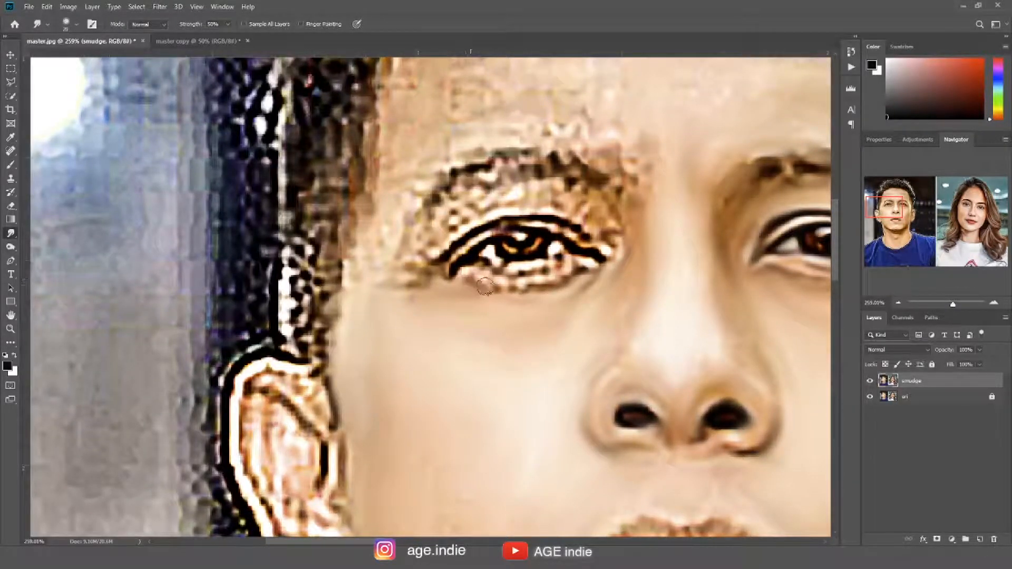
pyautogui.moveTo(554, 285); pyautogui.dragTo(564, 269)
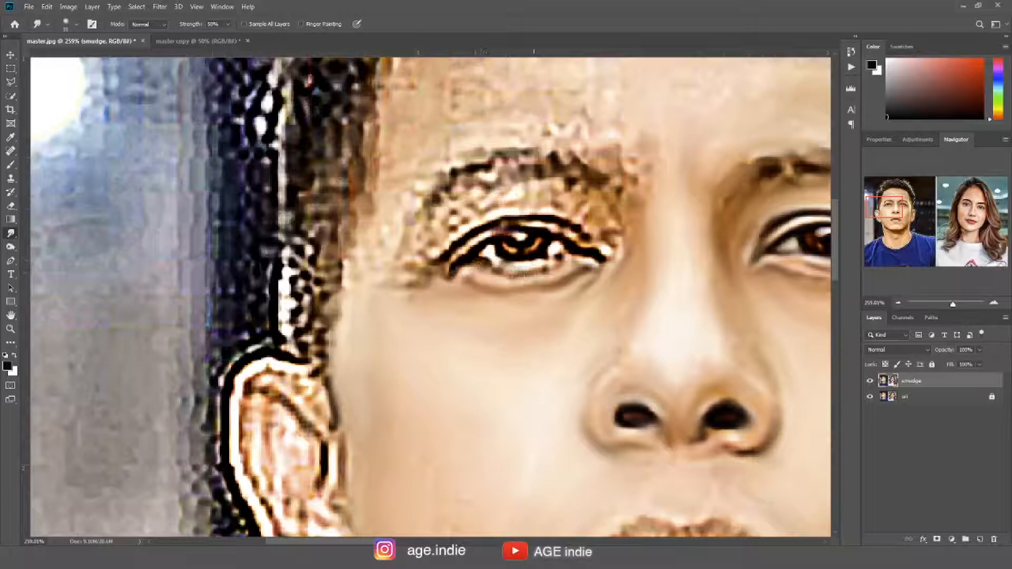
pyautogui.moveTo(558, 256); pyautogui.dragTo(550, 260)
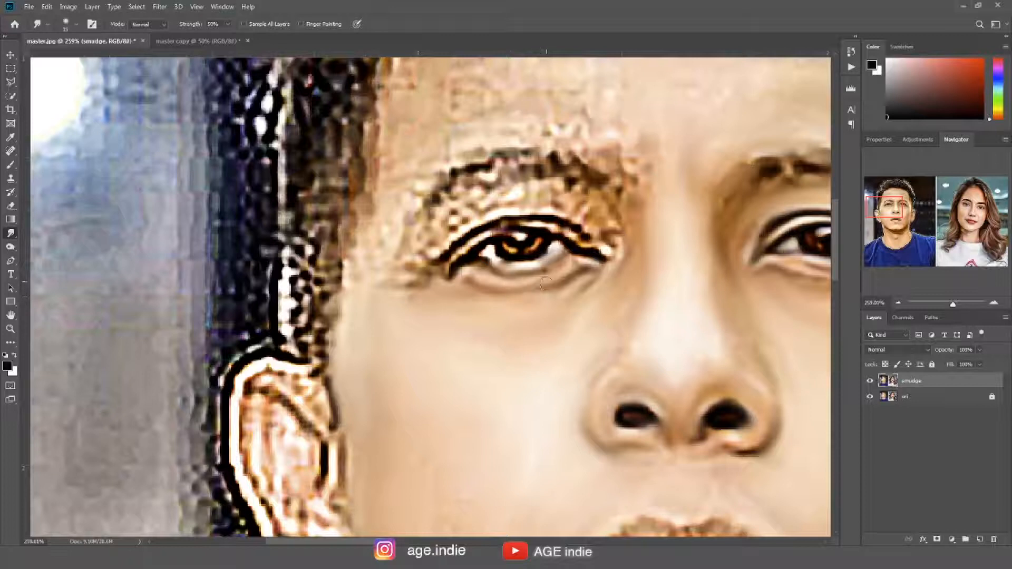
pyautogui.moveTo(464, 258)
pyautogui.mouseDown()
pyautogui.moveTo(477, 244)
pyautogui.moveTo(519, 234)
pyautogui.moveTo(482, 232)
pyautogui.mouseUp()
pyautogui.moveTo(565, 236); pyautogui.dragTo(608, 235)
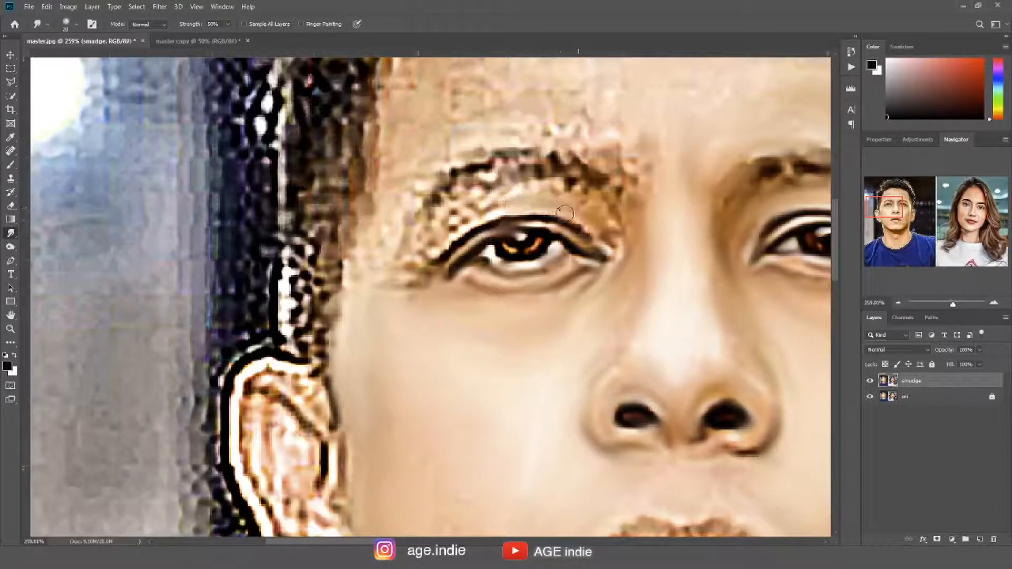
pyautogui.moveTo(622, 255)
pyautogui.mouseDown()
pyautogui.moveTo(598, 194)
pyautogui.moveTo(583, 192)
pyautogui.moveTo(581, 202)
pyautogui.moveTo(519, 189)
pyautogui.moveTo(455, 211)
pyautogui.moveTo(436, 246)
pyautogui.mouseUp()
# Smooth the skin at the outer corner of the man's left-hand eye and around the brow's tail with a larger brush.
pyautogui.press(']')
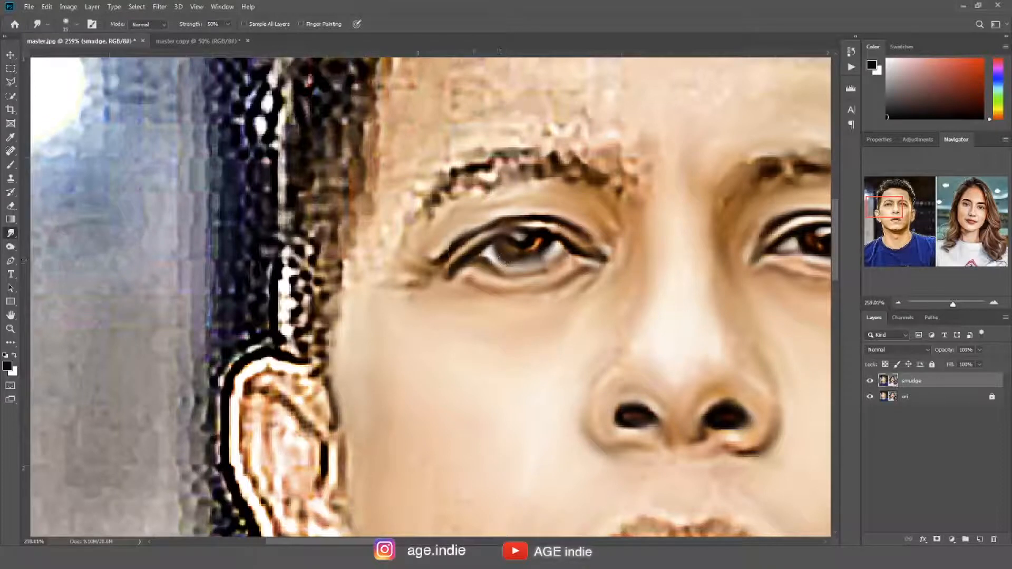
pyautogui.press(']')
pyautogui.press(']')
pyautogui.moveTo(391, 254)
pyautogui.mouseDown()
pyautogui.moveTo(412, 242)
pyautogui.moveTo(376, 237)
pyautogui.moveTo(351, 280)
pyautogui.mouseUp()
pyautogui.moveTo(398, 199)
pyautogui.mouseDown()
pyautogui.moveTo(484, 170)
pyautogui.moveTo(453, 169)
pyautogui.mouseUp()
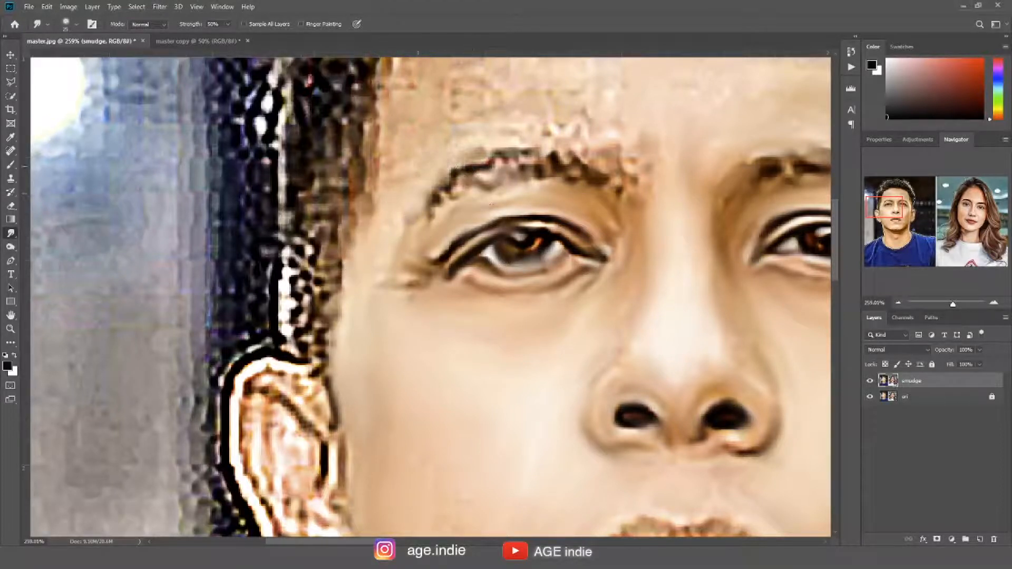
# Blend the man's forehead from above the left-hand eyebrow up to the hairline, enlarging the brush between strokes.
pyautogui.moveTo(494, 133)
pyautogui.mouseDown()
pyautogui.moveTo(471, 143)
pyautogui.moveTo(591, 119)
pyautogui.moveTo(617, 146)
pyautogui.moveTo(606, 149)
pyautogui.moveTo(646, 172)
pyautogui.moveTo(632, 158)
pyautogui.moveTo(623, 212)
pyautogui.moveTo(634, 207)
pyautogui.moveTo(587, 229)
pyautogui.moveTo(543, 272)
pyautogui.mouseUp()
pyautogui.press(']')
pyautogui.press(']')
pyautogui.moveTo(532, 223)
pyautogui.mouseDown()
pyautogui.moveTo(492, 257)
pyautogui.moveTo(423, 247)
pyautogui.moveTo(545, 230)
pyautogui.mouseUp()
pyautogui.press(']')
pyautogui.press(']')
pyautogui.moveTo(454, 221)
pyautogui.mouseDown()
pyautogui.moveTo(400, 222)
pyautogui.moveTo(351, 266)
pyautogui.moveTo(387, 201)
pyautogui.moveTo(366, 198)
pyautogui.moveTo(357, 208)
pyautogui.moveTo(434, 185)
pyautogui.moveTo(405, 253)
pyautogui.moveTo(495, 174)
pyautogui.moveTo(503, 193)
pyautogui.moveTo(582, 174)
pyautogui.moveTo(602, 221)
pyautogui.moveTo(589, 267)
pyautogui.moveTo(635, 213)
pyautogui.moveTo(706, 189)
pyautogui.moveTo(535, 190)
pyautogui.mouseUp()
# Smudge the man's left-hand eyebrow along its hair direction with a smaller brush, softening its inner and outer ends.
pyautogui.press('[')
pyautogui.moveTo(578, 248)
pyautogui.mouseDown()
pyautogui.moveTo(659, 218)
pyautogui.moveTo(711, 248)
pyautogui.moveTo(657, 170)
pyautogui.moveTo(564, 181)
pyautogui.moveTo(444, 149)
pyautogui.moveTo(248, 153)
pyautogui.moveTo(384, 90)
pyautogui.moveTo(682, 147)
pyautogui.moveTo(622, 176)
pyautogui.moveTo(578, 230)
pyautogui.moveTo(699, 199)
pyautogui.mouseUp()
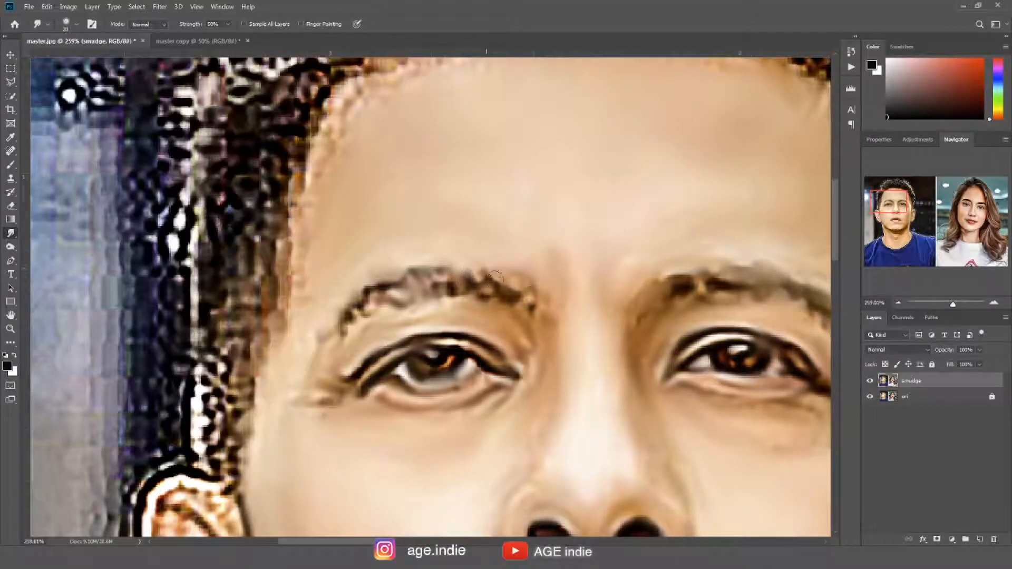
pyautogui.moveTo(370, 291); pyautogui.dragTo(363, 315)
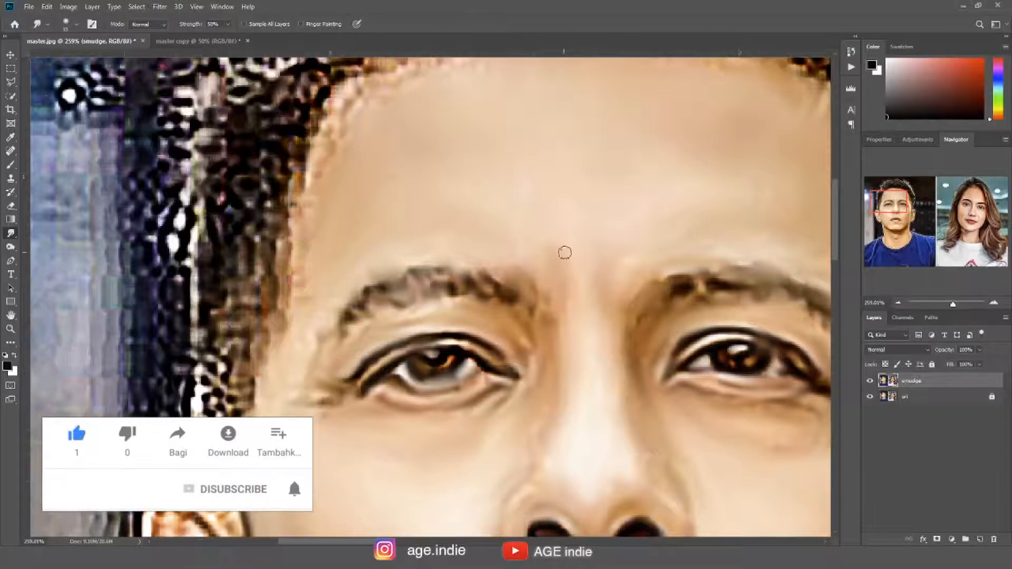
# Blend the man's hairline into the forehead and temples with short hair-like strokes from one side to the other.
pyautogui.moveTo(557, 256)
pyautogui.mouseDown()
pyautogui.moveTo(535, 242)
pyautogui.moveTo(549, 218)
pyautogui.moveTo(422, 226)
pyautogui.moveTo(411, 195)
pyautogui.mouseUp()
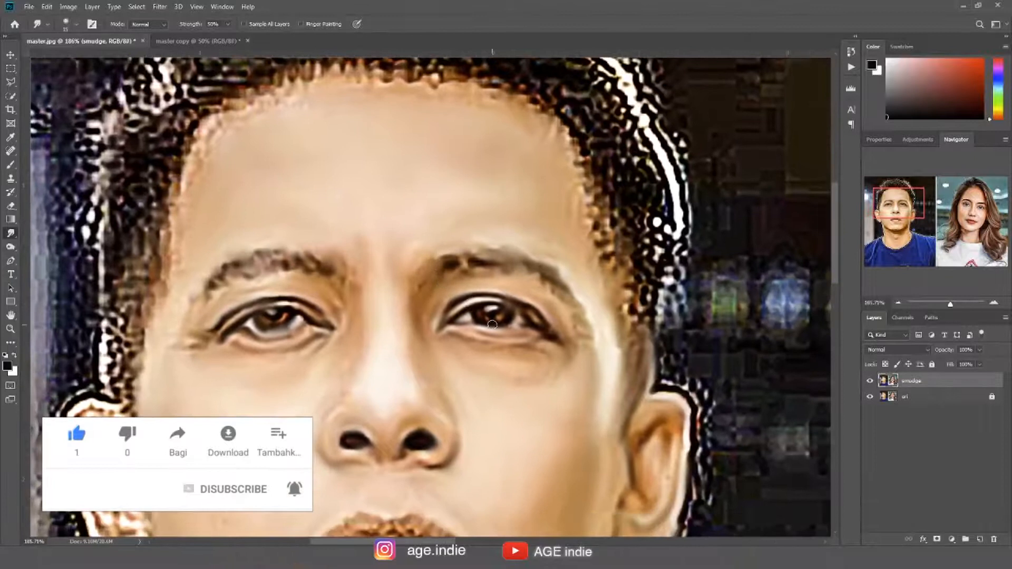
pyautogui.moveTo(567, 177); pyautogui.dragTo(561, 223)
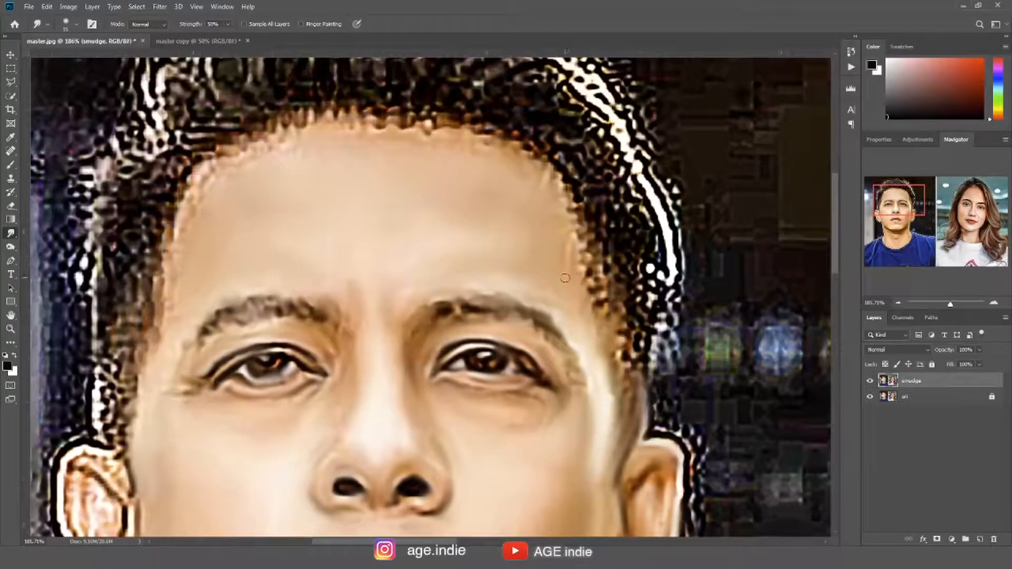
pyautogui.moveTo(621, 356)
pyautogui.mouseDown()
pyautogui.moveTo(622, 324)
pyautogui.moveTo(614, 303)
pyautogui.moveTo(601, 302)
pyautogui.moveTo(589, 241)
pyautogui.moveTo(570, 238)
pyautogui.moveTo(565, 258)
pyautogui.moveTo(589, 219)
pyautogui.moveTo(555, 161)
pyautogui.moveTo(533, 159)
pyautogui.moveTo(537, 150)
pyautogui.moveTo(540, 176)
pyautogui.moveTo(517, 139)
pyautogui.moveTo(491, 138)
pyautogui.moveTo(509, 115)
pyautogui.moveTo(463, 140)
pyautogui.moveTo(463, 131)
pyautogui.moveTo(416, 130)
pyautogui.moveTo(378, 113)
pyautogui.moveTo(234, 169)
pyautogui.moveTo(213, 208)
pyautogui.mouseUp()
pyautogui.moveTo(298, 110)
pyautogui.mouseDown()
pyautogui.moveTo(324, 112)
pyautogui.moveTo(203, 163)
pyautogui.moveTo(161, 258)
pyautogui.moveTo(155, 329)
pyautogui.moveTo(127, 364)
pyautogui.moveTo(114, 428)
pyautogui.moveTo(121, 458)
pyautogui.mouseUp()
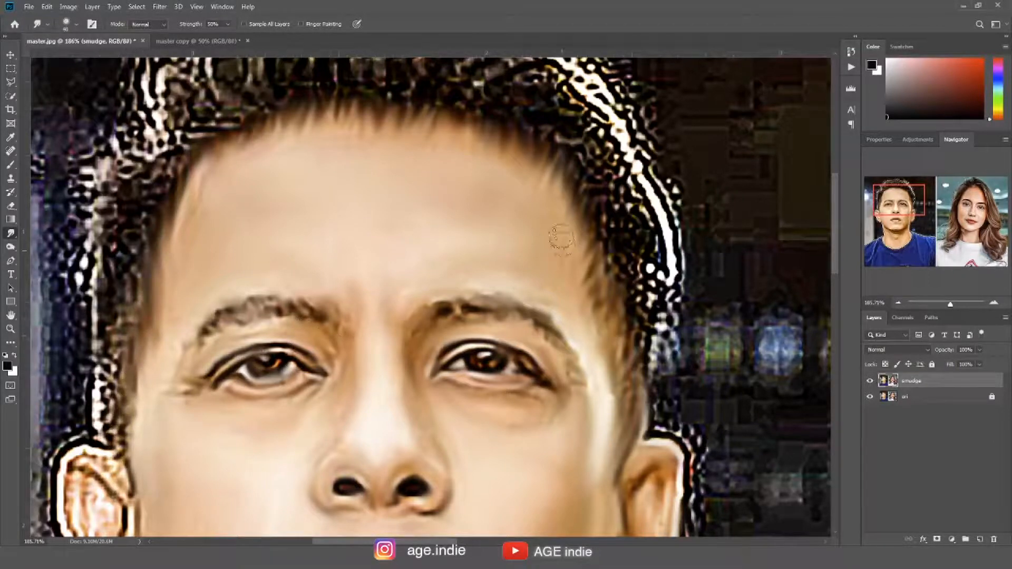
pyautogui.moveTo(526, 167); pyautogui.dragTo(515, 162)
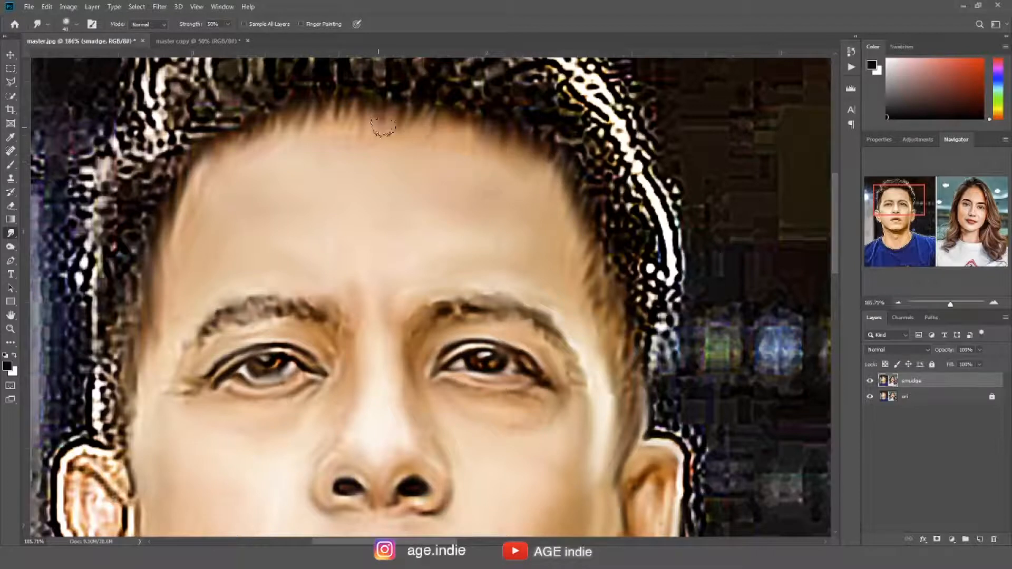
# Reduce the brush size and smudge the man's left-hand ear, covering the rim, inner folds and lobe.
pyautogui.press('[')
pyautogui.press('[')
pyautogui.press('[')
pyautogui.press('[')
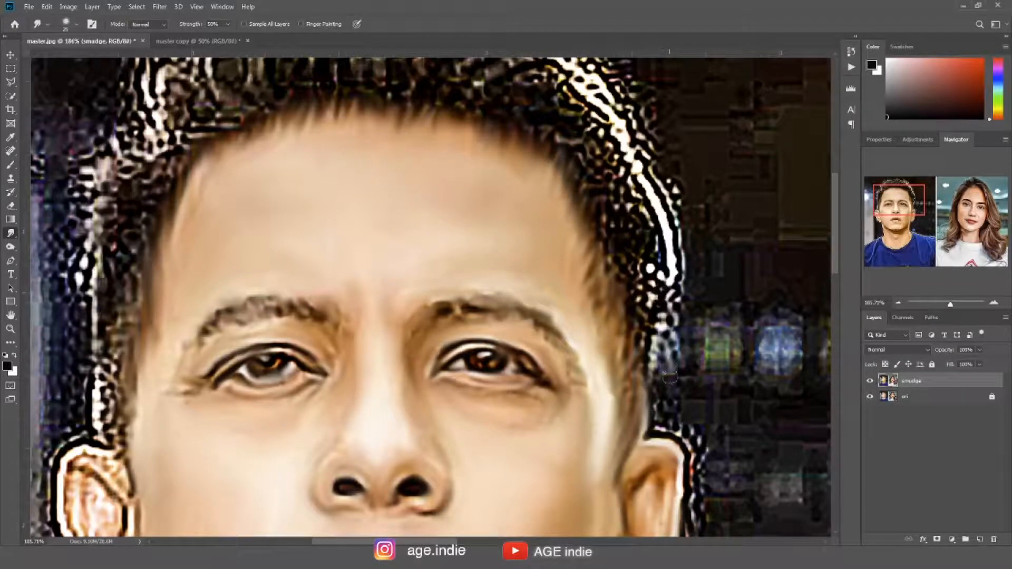
pyautogui.moveTo(186, 492); pyautogui.dragTo(464, 314)
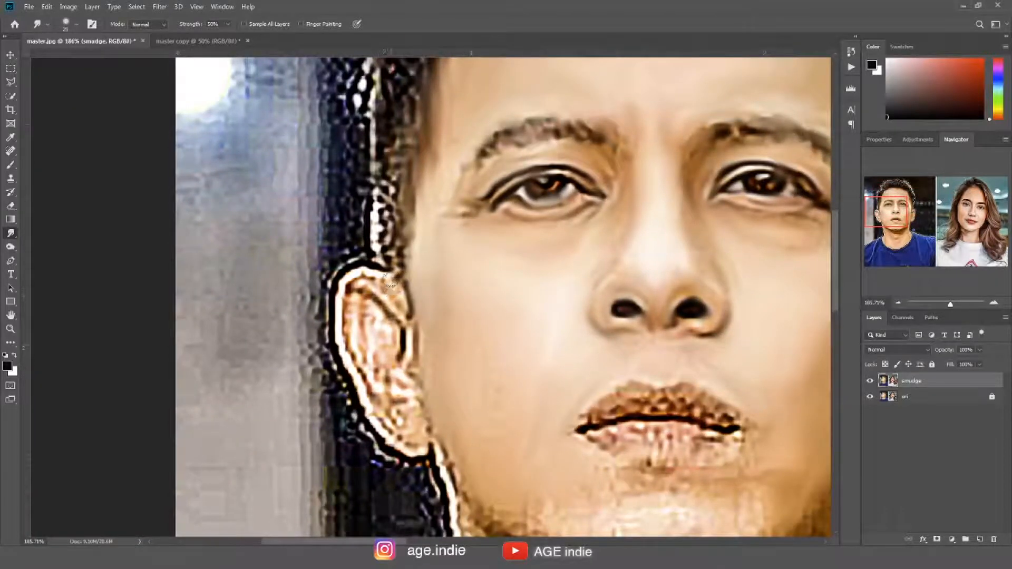
pyautogui.moveTo(380, 283); pyautogui.dragTo(383, 288)
pyautogui.moveTo(340, 326)
pyautogui.mouseDown()
pyautogui.moveTo(375, 407)
pyautogui.moveTo(409, 443)
pyautogui.mouseUp()
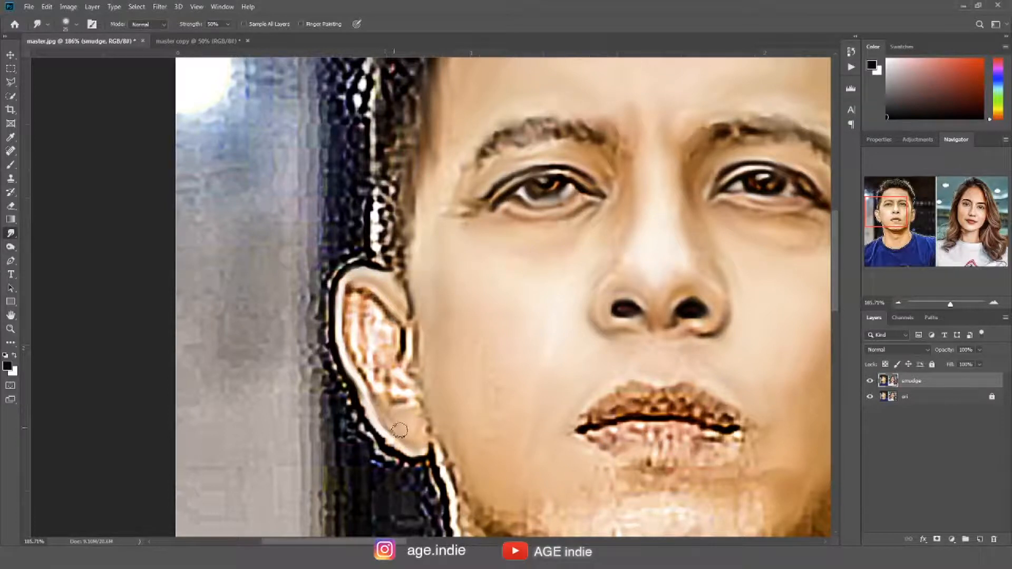
pyautogui.moveTo(375, 375)
pyautogui.mouseDown()
pyautogui.moveTo(352, 342)
pyautogui.moveTo(349, 302)
pyautogui.moveTo(389, 325)
pyautogui.moveTo(371, 317)
pyautogui.moveTo(372, 344)
pyautogui.moveTo(390, 337)
pyautogui.moveTo(387, 301)
pyautogui.moveTo(401, 335)
pyautogui.moveTo(388, 363)
pyautogui.moveTo(376, 331)
pyautogui.moveTo(377, 370)
pyautogui.moveTo(406, 398)
pyautogui.mouseUp()
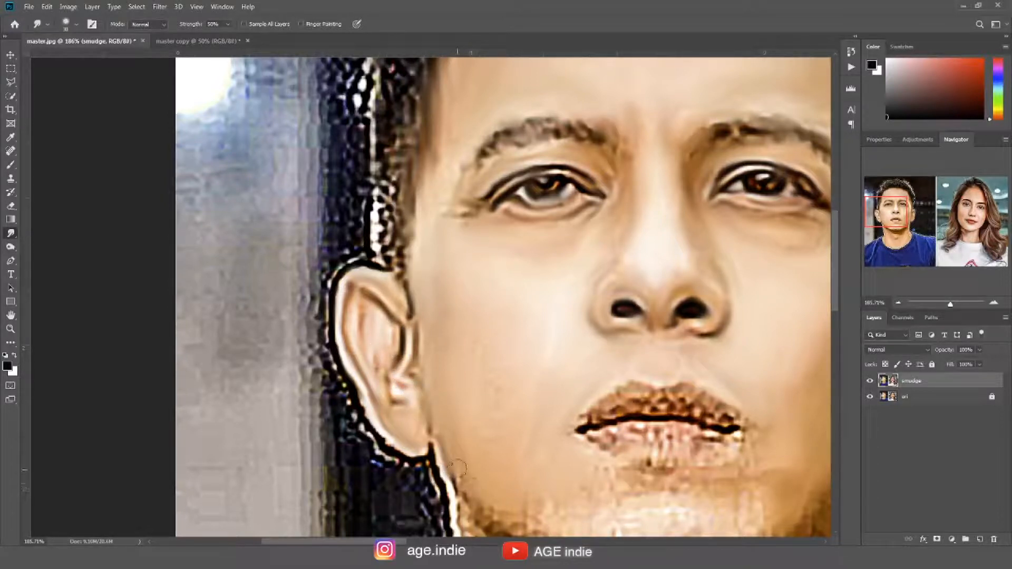
# Smooth the man's left-hand jaw, the chin and the skin below the mouth.
pyautogui.moveTo(509, 461); pyautogui.dragTo(467, 346)
pyautogui.moveTo(530, 364); pyautogui.dragTo(457, 381)
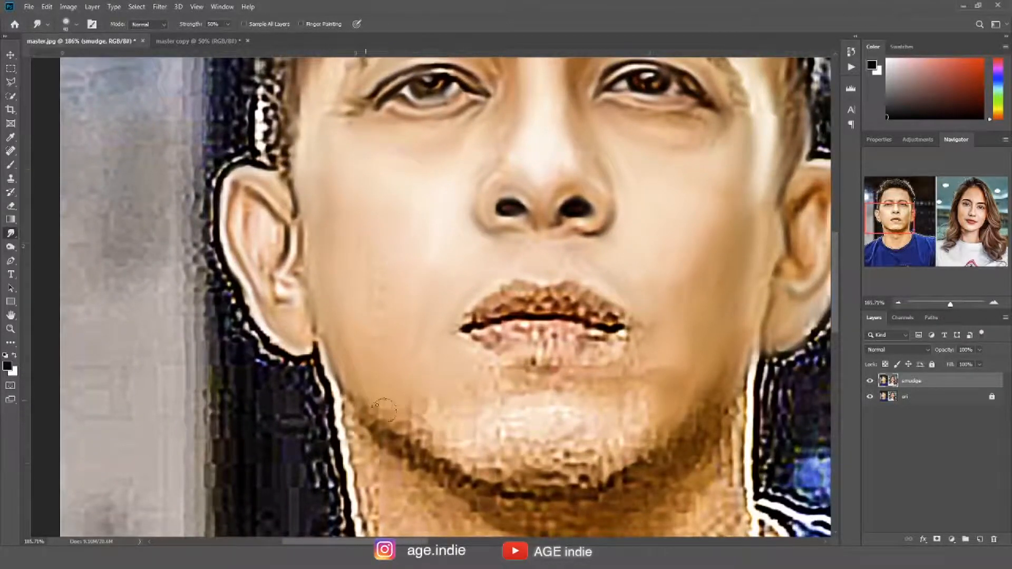
pyautogui.moveTo(364, 402)
pyautogui.mouseDown()
pyautogui.moveTo(412, 422)
pyautogui.moveTo(421, 409)
pyautogui.moveTo(428, 419)
pyautogui.moveTo(405, 418)
pyautogui.moveTo(512, 478)
pyautogui.moveTo(599, 476)
pyautogui.moveTo(667, 437)
pyautogui.moveTo(571, 468)
pyautogui.moveTo(533, 465)
pyautogui.moveTo(601, 467)
pyautogui.moveTo(572, 414)
pyautogui.moveTo(561, 437)
pyautogui.moveTo(496, 459)
pyautogui.moveTo(485, 444)
pyautogui.moveTo(463, 449)
pyautogui.moveTo(443, 412)
pyautogui.moveTo(453, 394)
pyautogui.moveTo(515, 389)
pyautogui.moveTo(463, 341)
pyautogui.moveTo(494, 372)
pyautogui.moveTo(543, 382)
pyautogui.moveTo(531, 370)
pyautogui.moveTo(540, 369)
pyautogui.moveTo(499, 355)
pyautogui.moveTo(609, 376)
pyautogui.moveTo(604, 359)
pyautogui.moveTo(627, 347)
pyautogui.moveTo(602, 360)
pyautogui.moveTo(580, 353)
pyautogui.moveTo(577, 390)
pyautogui.moveTo(543, 391)
pyautogui.moveTo(630, 411)
pyautogui.moveTo(641, 344)
pyautogui.mouseUp()
pyautogui.moveTo(627, 388)
pyautogui.mouseDown()
pyautogui.moveTo(602, 427)
pyautogui.moveTo(571, 410)
pyautogui.moveTo(571, 444)
pyautogui.moveTo(542, 418)
pyautogui.moveTo(458, 445)
pyautogui.moveTo(549, 452)
pyautogui.mouseUp()
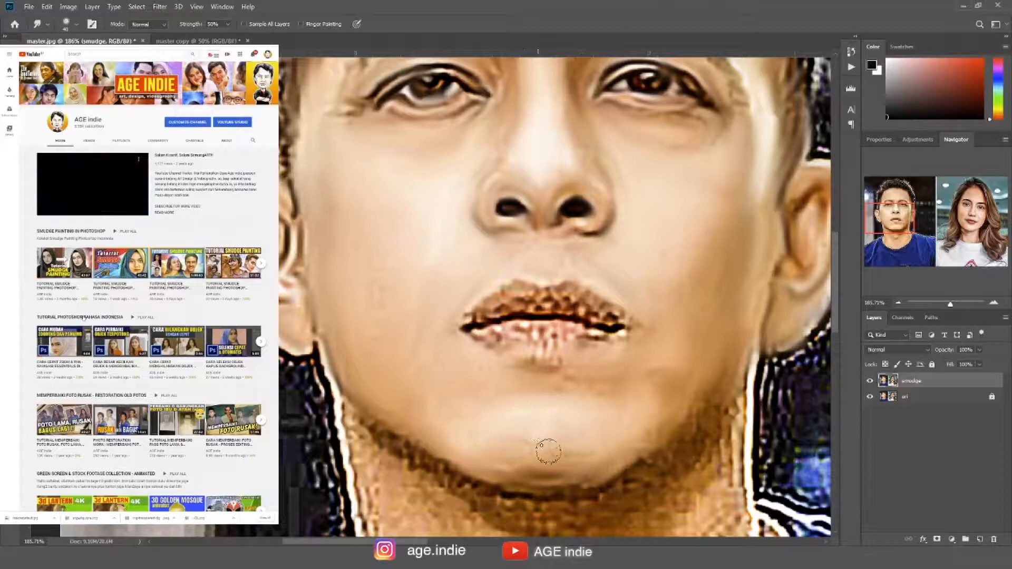
# Smudge the man's lips, blending the upper lip from corner to corner, the mouth line and the lower lip.
pyautogui.moveTo(589, 251); pyautogui.dragTo(587, 309)
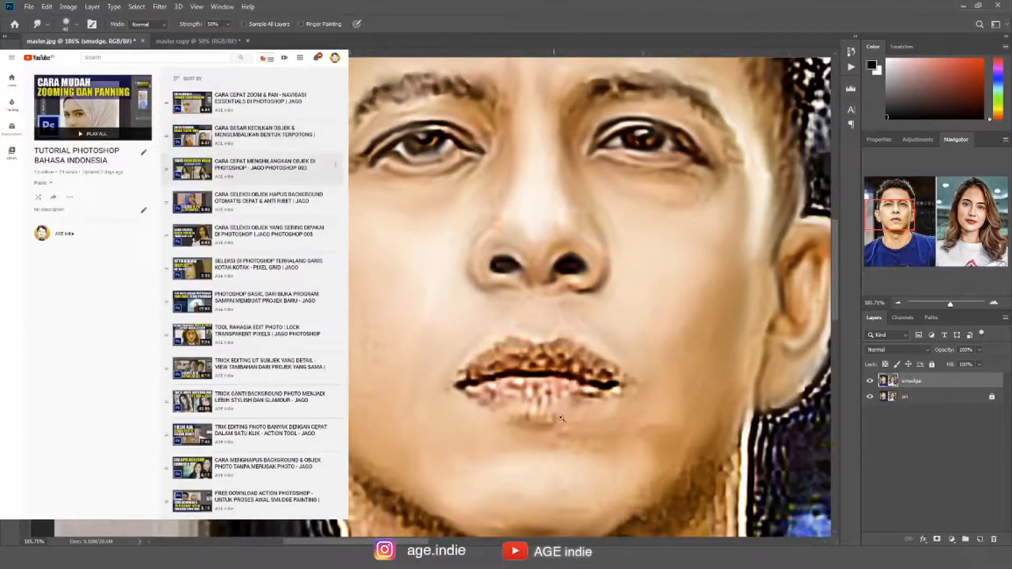
pyautogui.moveTo(559, 420); pyautogui.dragTo(568, 420)
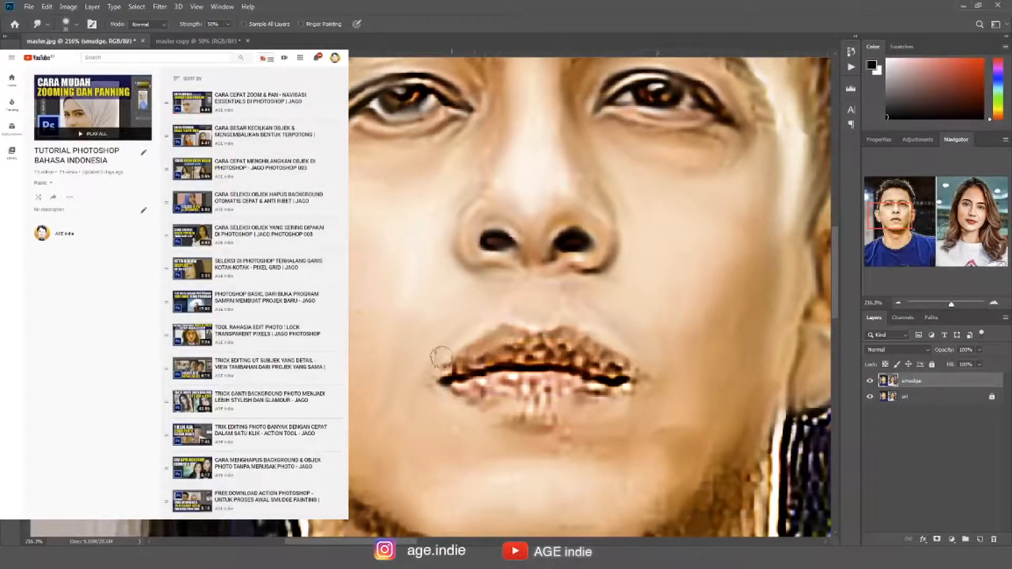
pyautogui.moveTo(463, 370)
pyautogui.mouseDown()
pyautogui.moveTo(496, 361)
pyautogui.moveTo(450, 378)
pyautogui.moveTo(521, 362)
pyautogui.moveTo(478, 361)
pyautogui.moveTo(530, 341)
pyautogui.mouseUp()
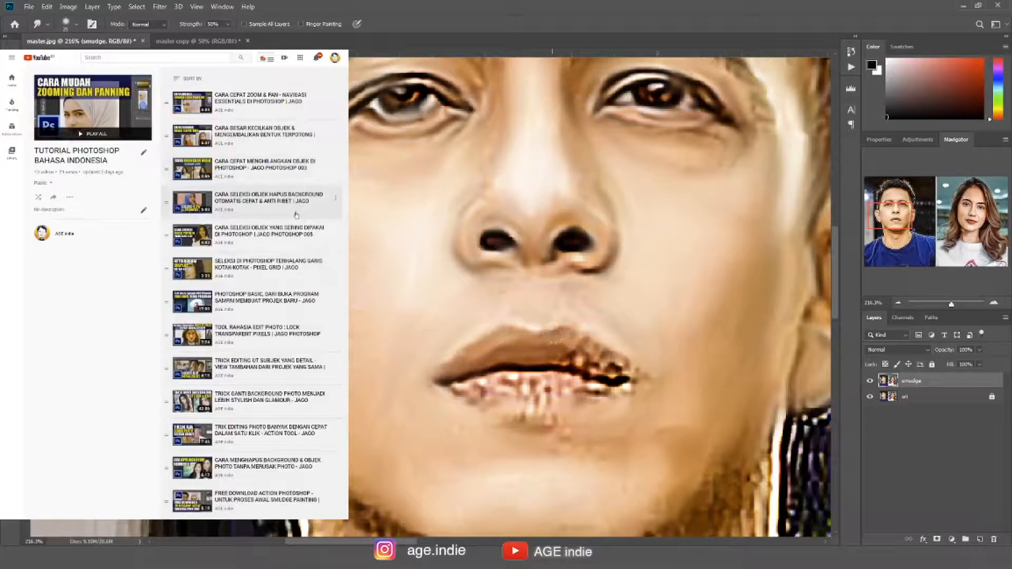
pyautogui.moveTo(571, 354)
pyautogui.mouseDown()
pyautogui.moveTo(569, 363)
pyautogui.moveTo(598, 356)
pyautogui.mouseUp()
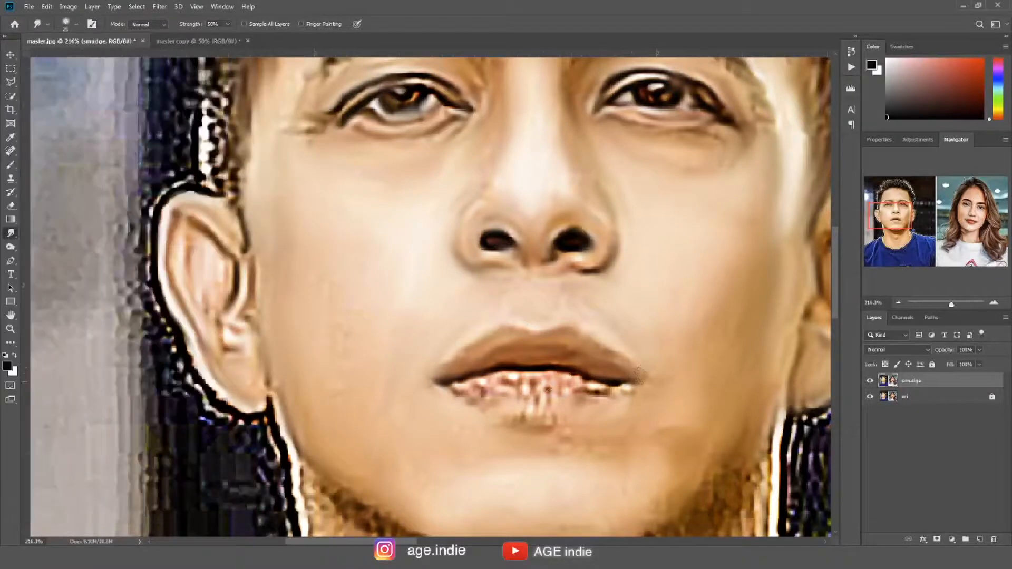
pyautogui.moveTo(517, 382); pyautogui.dragTo(613, 390)
pyautogui.moveTo(541, 402); pyautogui.dragTo(480, 389)
# Blend the man's neck from the shadow under the jaw down to the shirt collar.
pyautogui.scroll(-5, 566, 453)
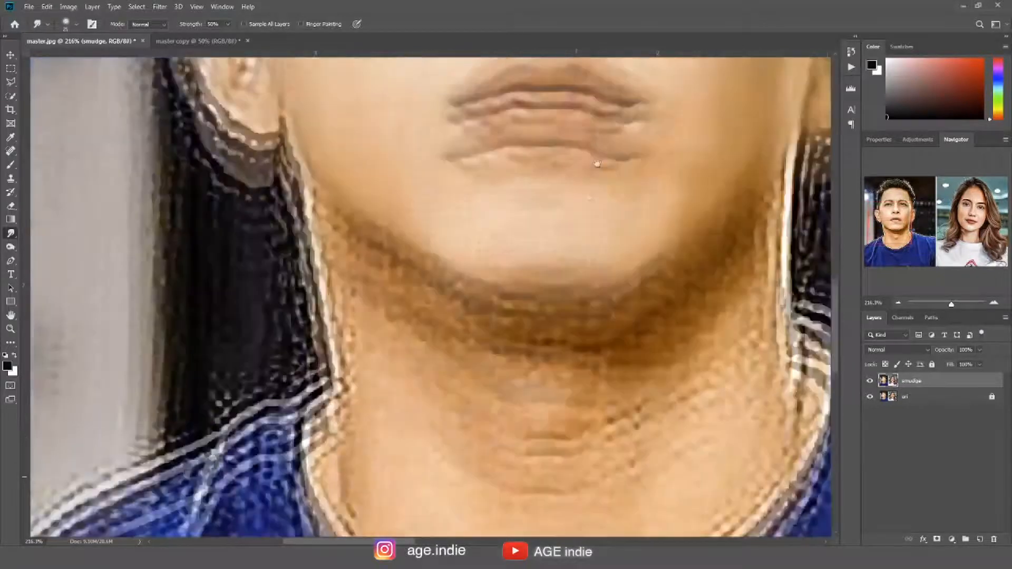
pyautogui.scroll(-3, 588, 314)
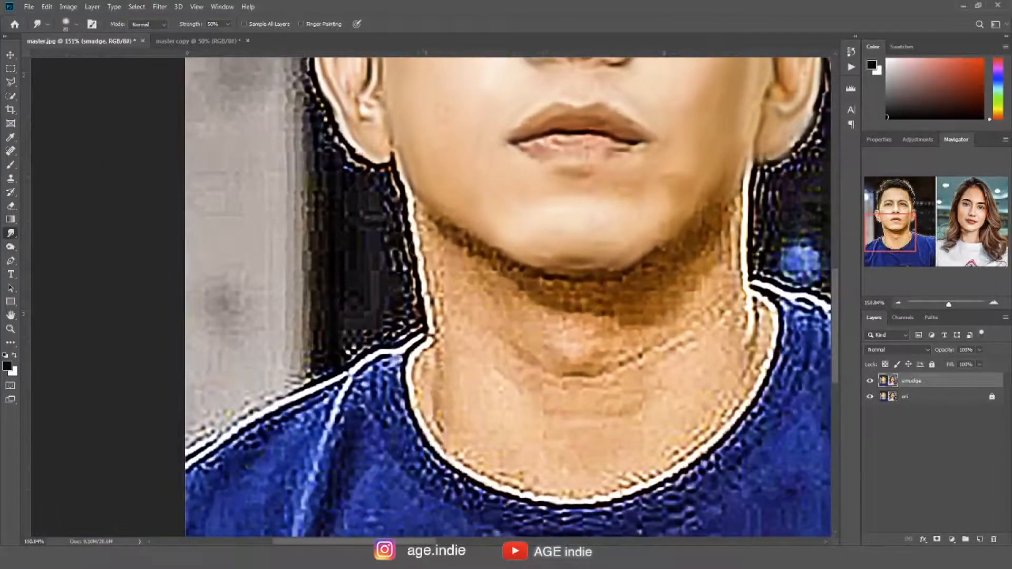
pyautogui.moveTo(417, 205)
pyautogui.mouseDown()
pyautogui.moveTo(434, 236)
pyautogui.moveTo(423, 249)
pyautogui.moveTo(440, 320)
pyautogui.moveTo(419, 370)
pyautogui.moveTo(429, 412)
pyautogui.moveTo(441, 389)
pyautogui.moveTo(447, 453)
pyautogui.moveTo(507, 478)
pyautogui.mouseUp()
pyautogui.moveTo(443, 228)
pyautogui.mouseDown()
pyautogui.moveTo(579, 295)
pyautogui.moveTo(655, 271)
pyautogui.moveTo(738, 195)
pyautogui.moveTo(735, 260)
pyautogui.moveTo(690, 274)
pyautogui.moveTo(622, 319)
pyautogui.moveTo(438, 275)
pyautogui.moveTo(559, 319)
pyautogui.moveTo(494, 337)
pyautogui.moveTo(613, 360)
pyautogui.moveTo(513, 353)
pyautogui.moveTo(463, 375)
pyautogui.moveTo(519, 395)
pyautogui.moveTo(661, 339)
pyautogui.moveTo(701, 307)
pyautogui.moveTo(740, 248)
pyautogui.moveTo(735, 305)
pyautogui.moveTo(658, 356)
pyautogui.moveTo(676, 351)
pyautogui.moveTo(575, 455)
pyautogui.mouseUp()
pyautogui.moveTo(548, 480)
pyautogui.mouseDown()
pyautogui.moveTo(625, 480)
pyautogui.moveTo(599, 455)
pyautogui.moveTo(652, 465)
pyautogui.moveTo(685, 437)
pyautogui.mouseUp()
pyautogui.moveTo(695, 402)
pyautogui.mouseDown()
pyautogui.moveTo(670, 450)
pyautogui.moveTo(705, 443)
pyautogui.moveTo(741, 393)
pyautogui.moveTo(736, 378)
pyautogui.moveTo(755, 345)
pyautogui.moveTo(754, 321)
pyautogui.moveTo(737, 307)
pyautogui.moveTo(742, 373)
pyautogui.moveTo(691, 445)
pyautogui.mouseUp()
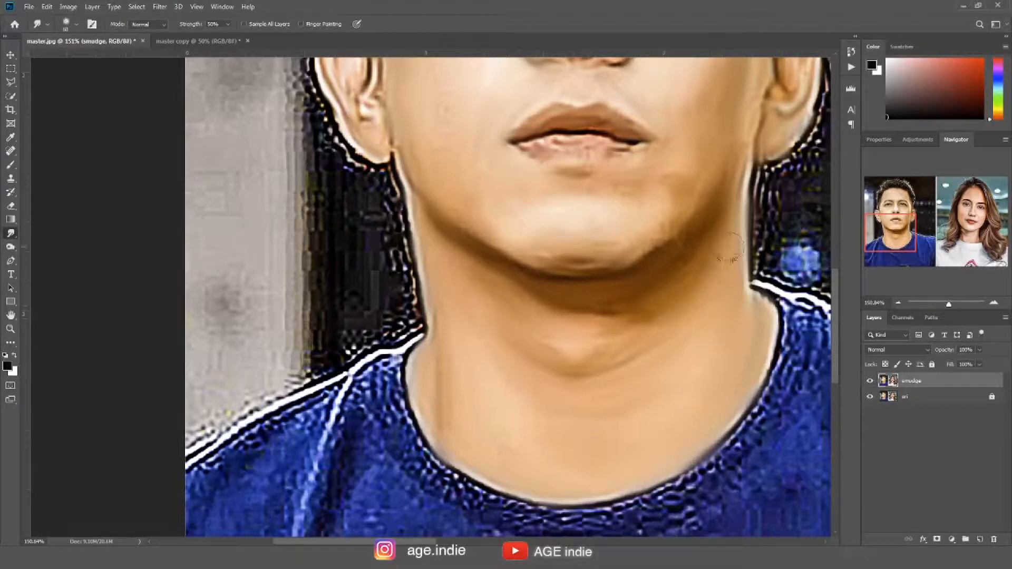
# Smudge the man's hair along its growth direction, from the right-hand side over the crown to the strands above the forehead.
pyautogui.scroll(10, 633, 140)
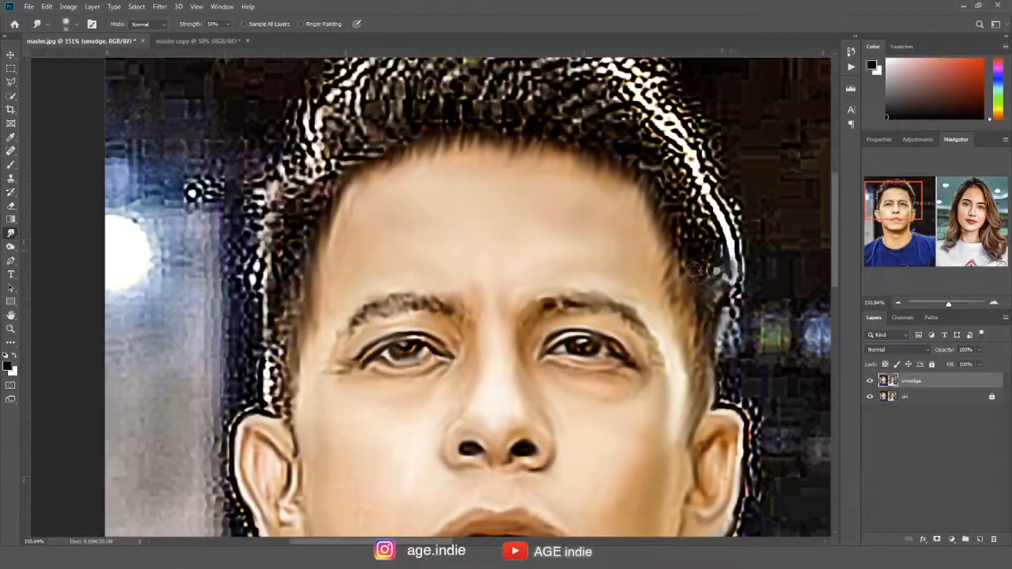
pyautogui.moveTo(678, 190)
pyautogui.mouseDown()
pyautogui.moveTo(685, 148)
pyautogui.moveTo(624, 145)
pyautogui.moveTo(579, 126)
pyautogui.moveTo(633, 105)
pyautogui.moveTo(545, 117)
pyautogui.moveTo(657, 144)
pyautogui.mouseUp()
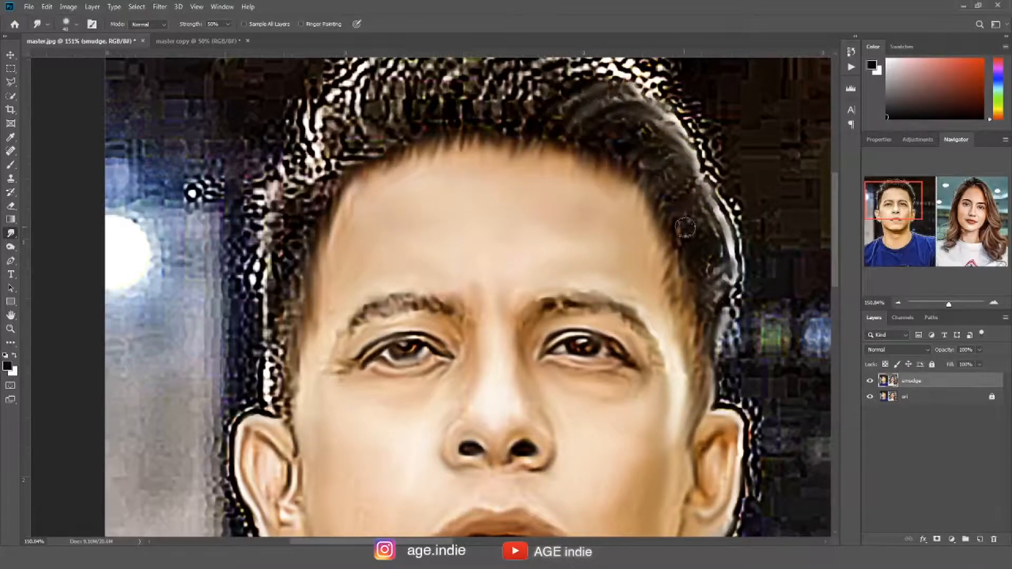
pyautogui.moveTo(565, 136); pyautogui.dragTo(617, 231)
pyautogui.moveTo(575, 196)
pyautogui.mouseDown()
pyautogui.moveTo(661, 151)
pyautogui.moveTo(620, 143)
pyautogui.mouseUp()
pyautogui.moveTo(555, 220)
pyautogui.mouseDown()
pyautogui.moveTo(551, 150)
pyautogui.moveTo(520, 208)
pyautogui.moveTo(584, 159)
pyautogui.mouseUp()
pyautogui.moveTo(545, 188)
pyautogui.mouseDown()
pyautogui.moveTo(605, 202)
pyautogui.moveTo(615, 157)
pyautogui.moveTo(566, 150)
pyautogui.mouseUp()
pyautogui.moveTo(508, 193); pyautogui.dragTo(545, 150)
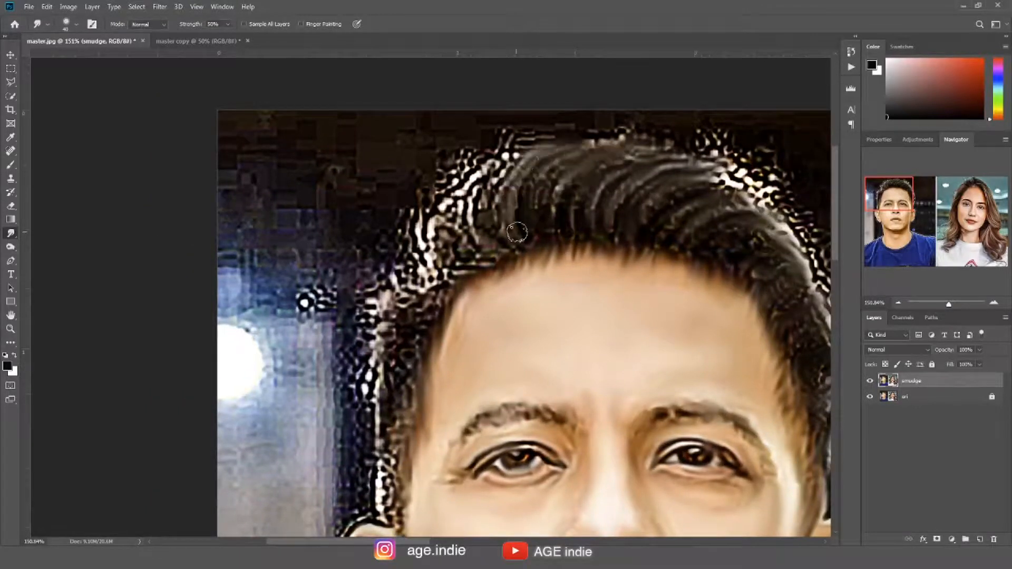
# Blend the left-hand part of the man's hair, sweeping strands outward from the hairline and down to the sideburn.
pyautogui.moveTo(487, 208); pyautogui.dragTo(529, 150)
pyautogui.moveTo(472, 239); pyautogui.dragTo(504, 153)
pyautogui.moveTo(456, 221); pyautogui.dragTo(506, 156)
pyautogui.moveTo(469, 260)
pyautogui.mouseDown()
pyautogui.moveTo(442, 184)
pyautogui.moveTo(419, 206)
pyautogui.mouseUp()
pyautogui.moveTo(454, 279); pyautogui.dragTo(403, 250)
pyautogui.moveTo(435, 300)
pyautogui.mouseDown()
pyautogui.moveTo(384, 272)
pyautogui.moveTo(418, 311)
pyautogui.moveTo(421, 338)
pyautogui.moveTo(381, 393)
pyautogui.moveTo(400, 407)
pyautogui.moveTo(390, 474)
pyautogui.mouseUp()
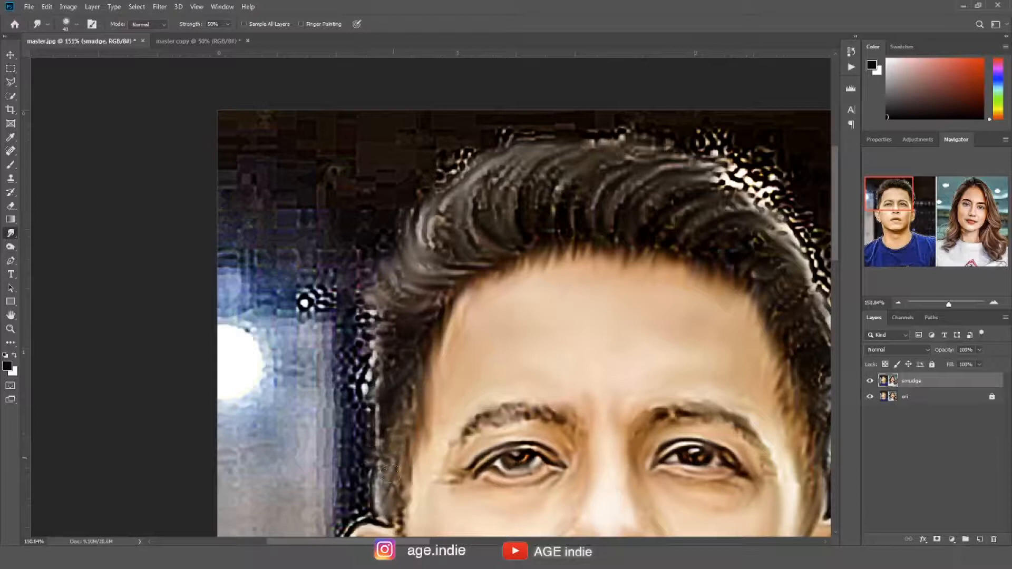
pyautogui.moveTo(395, 318); pyautogui.dragTo(374, 393)
# Smooth the upper right-hand strands of the man's hair and soften the pixelated outline along that side.
pyautogui.moveTo(743, 219)
pyautogui.mouseDown()
pyautogui.moveTo(701, 174)
pyautogui.moveTo(706, 205)
pyautogui.moveTo(646, 219)
pyautogui.mouseUp()
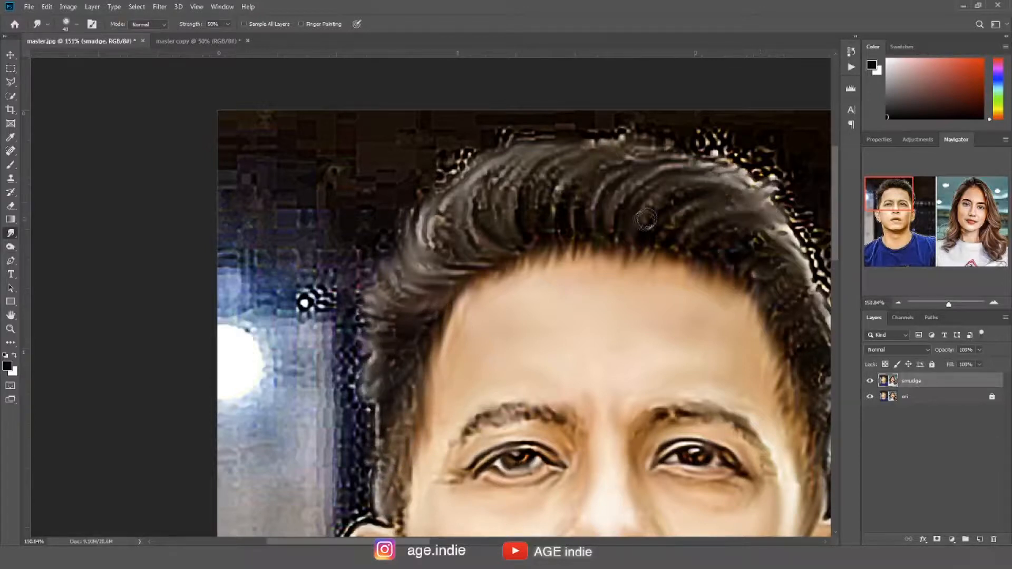
pyautogui.moveTo(643, 130); pyautogui.dragTo(744, 196)
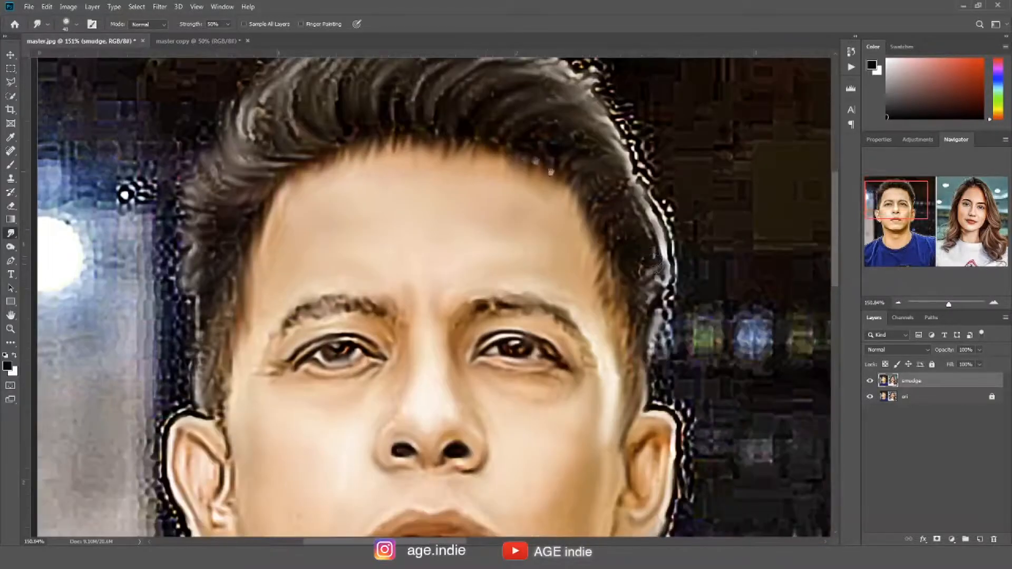
pyautogui.moveTo(626, 226)
pyautogui.mouseDown()
pyautogui.moveTo(646, 287)
pyautogui.moveTo(654, 395)
pyautogui.moveTo(700, 250)
pyautogui.mouseUp()
pyautogui.moveTo(580, 364); pyautogui.dragTo(647, 339)
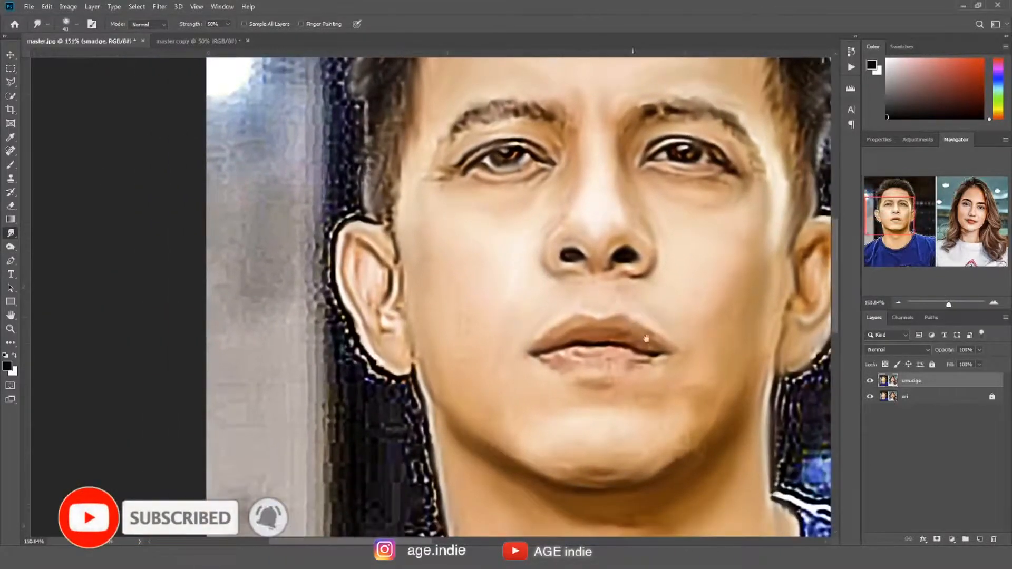
pyautogui.moveTo(685, 395)
pyautogui.mouseDown()
pyautogui.moveTo(621, 320)
pyautogui.moveTo(599, 323)
pyautogui.mouseUp()
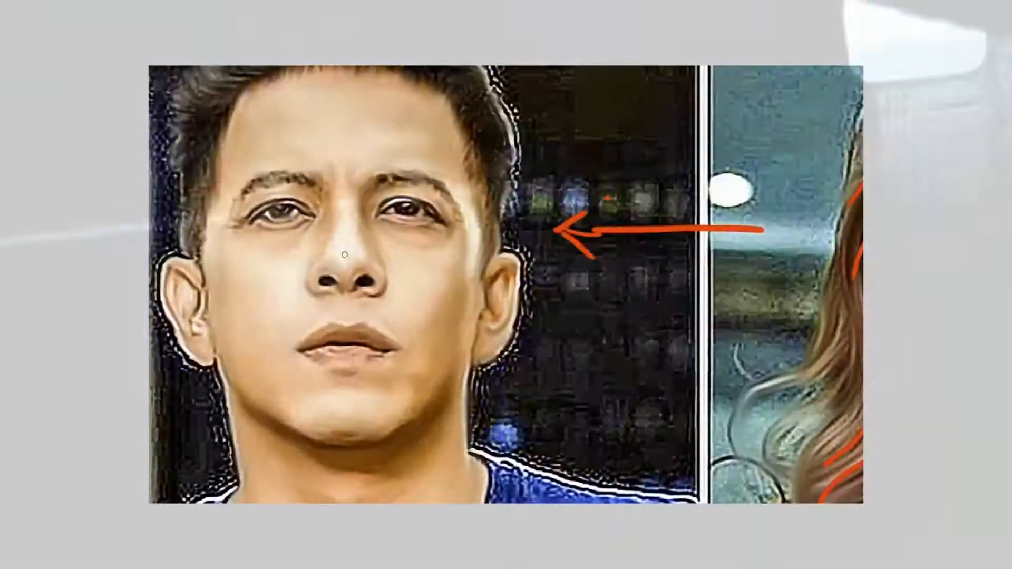
pyautogui.moveTo(344, 254); pyautogui.dragTo(344, 258)
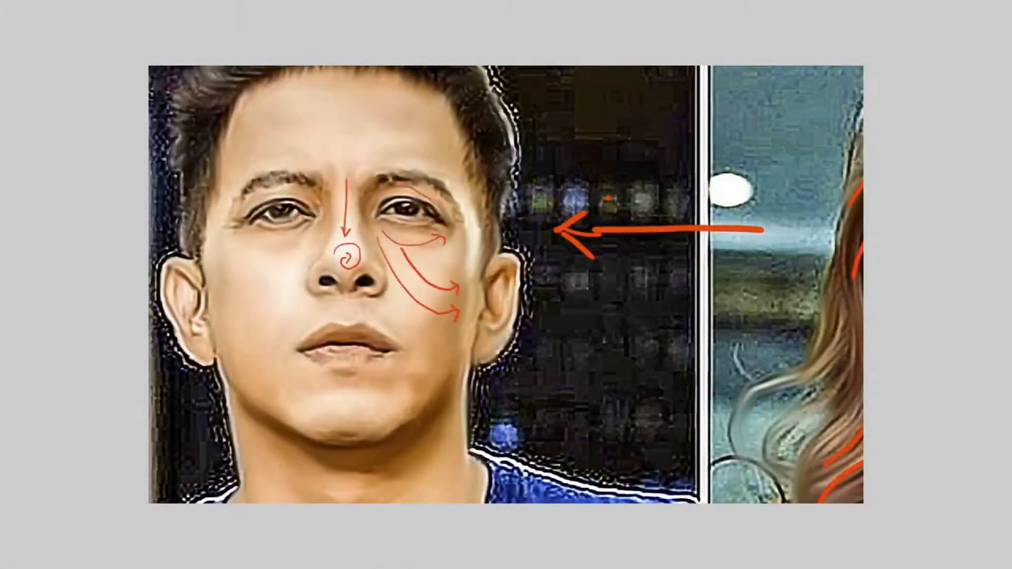
pyautogui.moveTo(236, 171); pyautogui.dragTo(459, 199)
pyautogui.moveTo(242, 141); pyautogui.dragTo(426, 143)
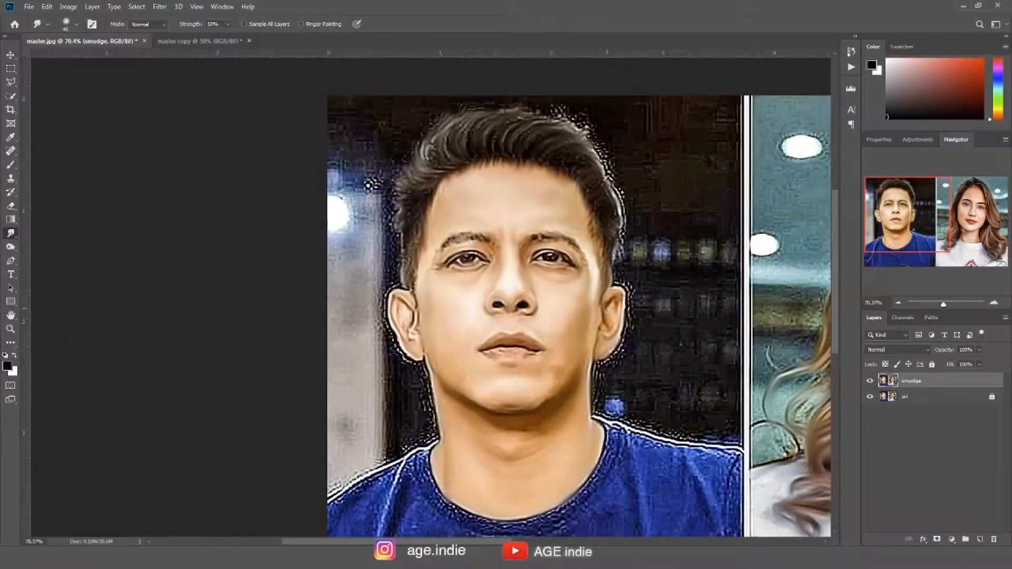
# Fit both portraits in view and compare them before and after smudging by hiding and reshowing the smudge layer.
pyautogui.moveTo(641, 319); pyautogui.dragTo(380, 292)
pyautogui.scroll(-1, 380, 293)
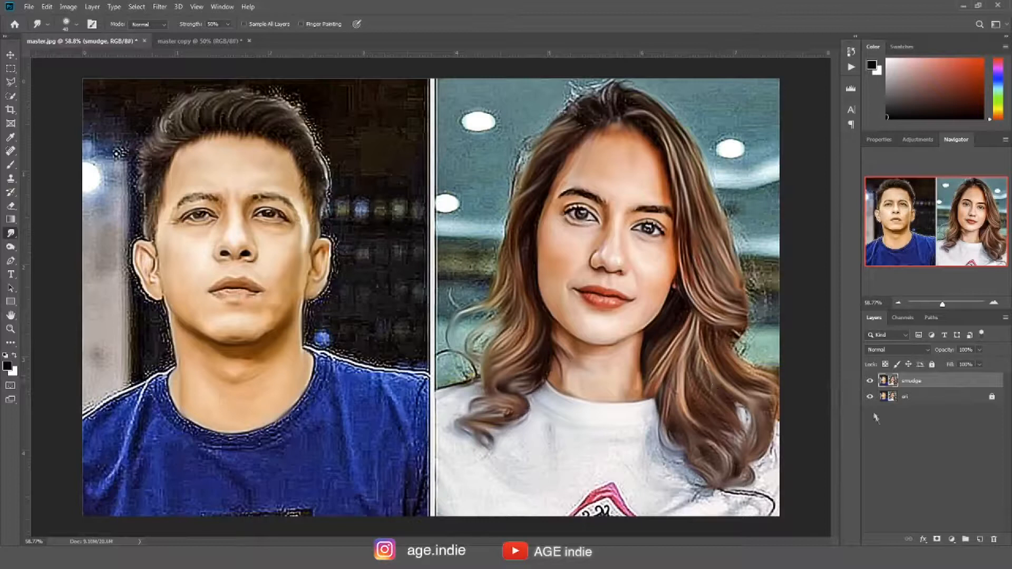
pyautogui.click(871, 382)
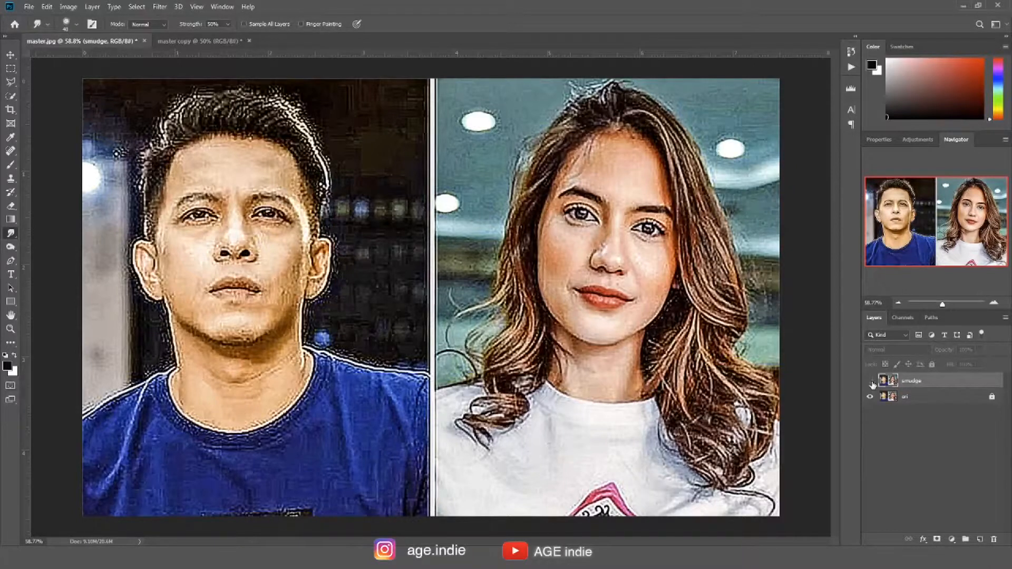
pyautogui.click(870, 381)
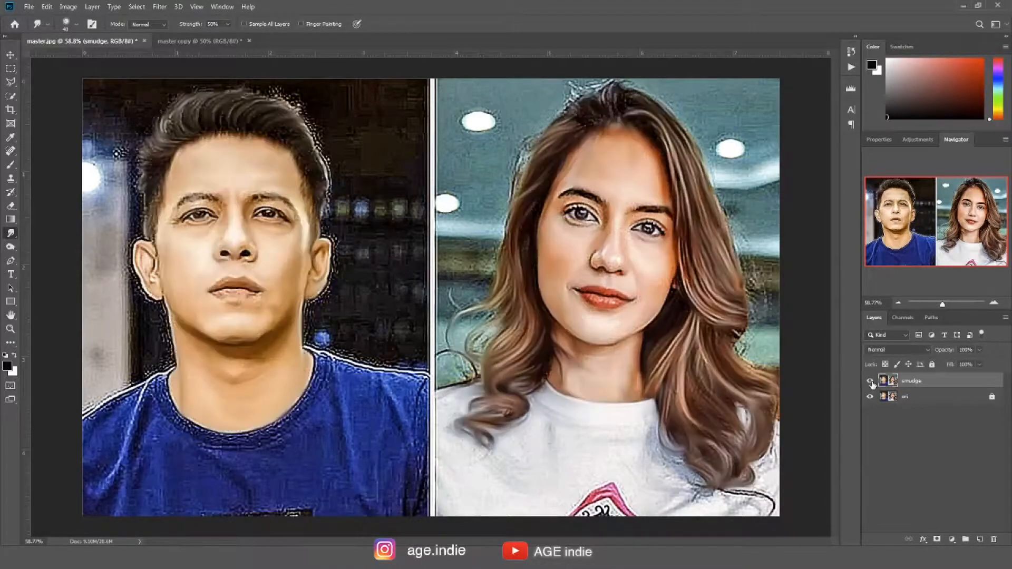